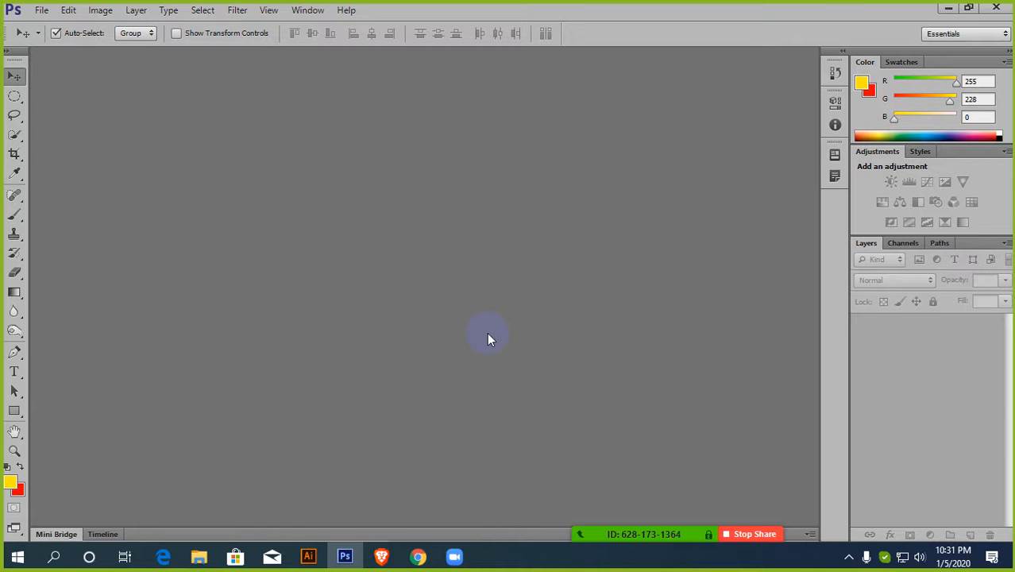
# Open the image woman-with-hard-pimples-on-her-face.jpg from the Downloads folder
pyautogui.click(15, 197)
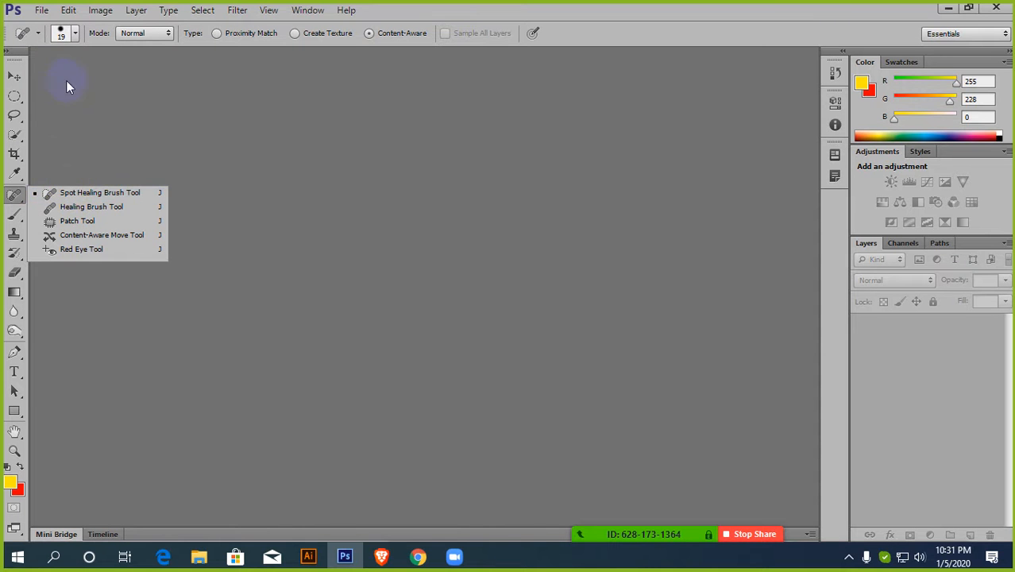
pyautogui.click(40, 11)
pyautogui.click(53, 40)
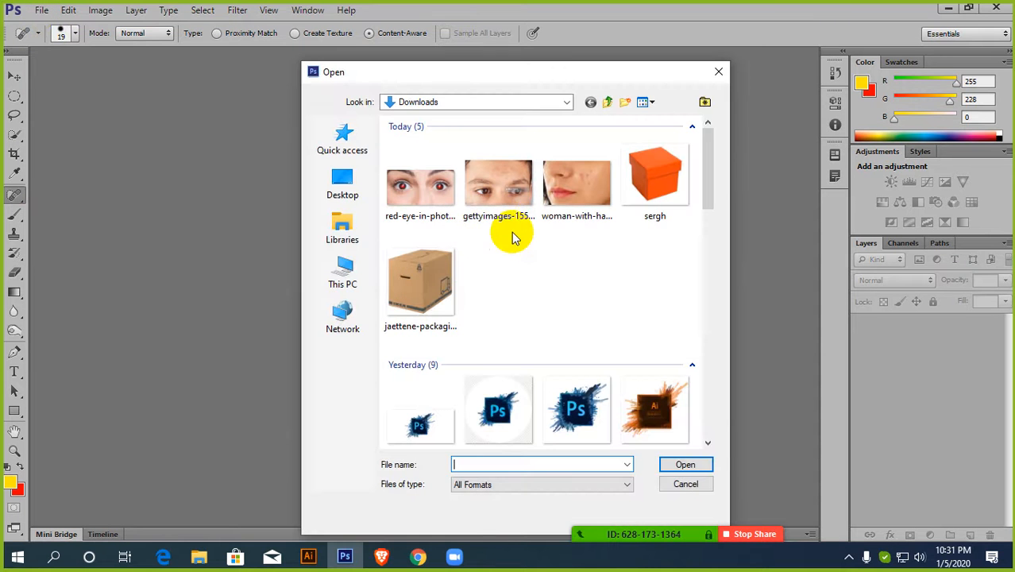
pyautogui.click(575, 185)
pyautogui.doubleClick(575, 185)
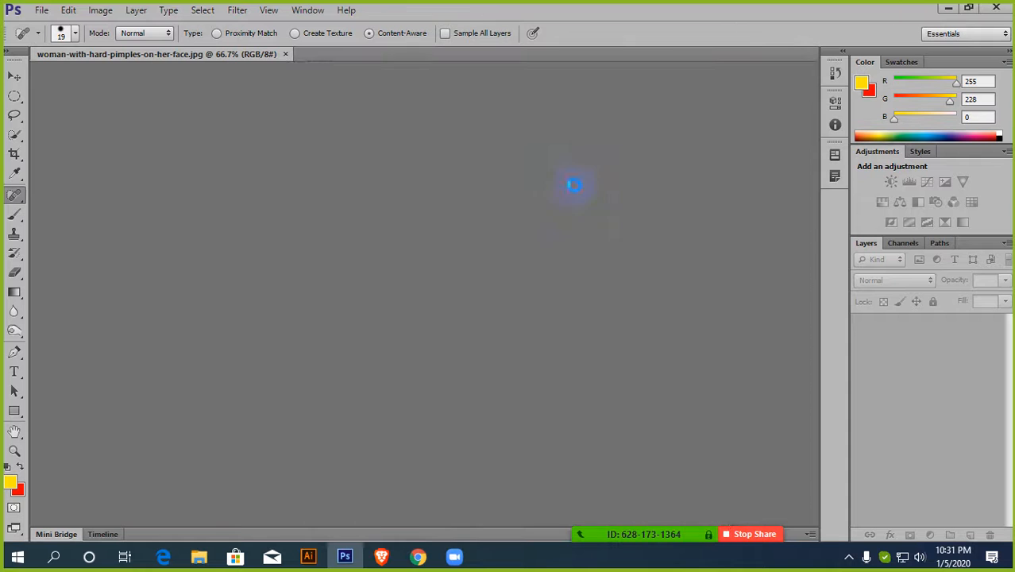
pyautogui.scroll(-1, 499, 306)
pyautogui.scroll(1, 499, 307)
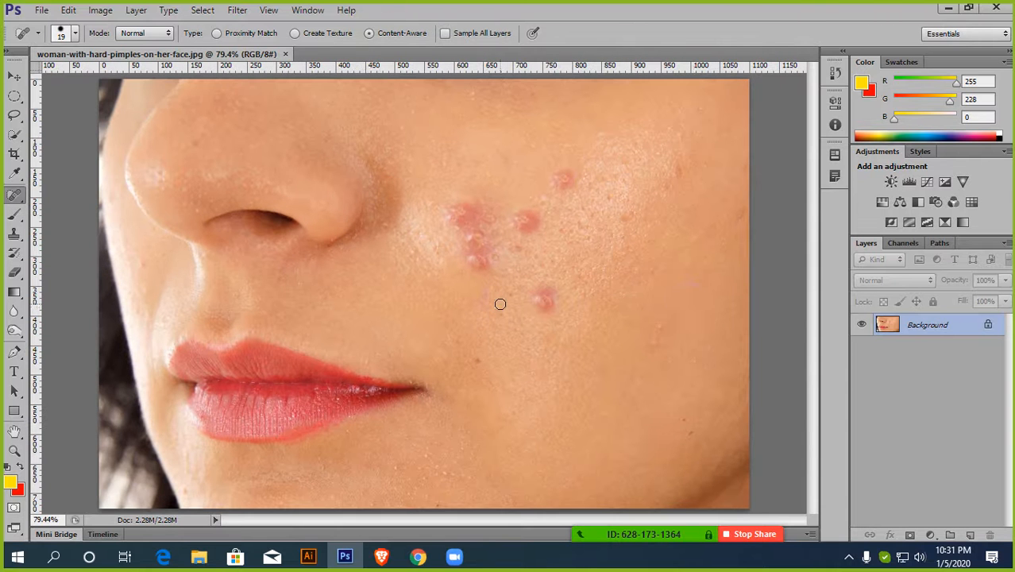
# Duplicate the Background layer and hide the original Background layer
pyautogui.moveTo(907, 339); pyautogui.dragTo(967, 323)
pyautogui.hotkey('ctrl', 'j')
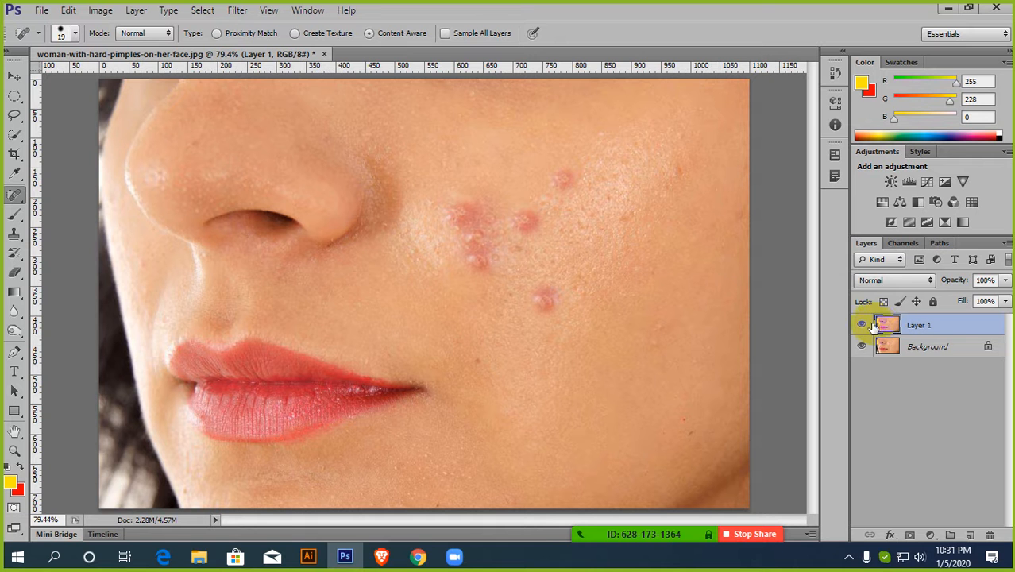
pyautogui.click(861, 347)
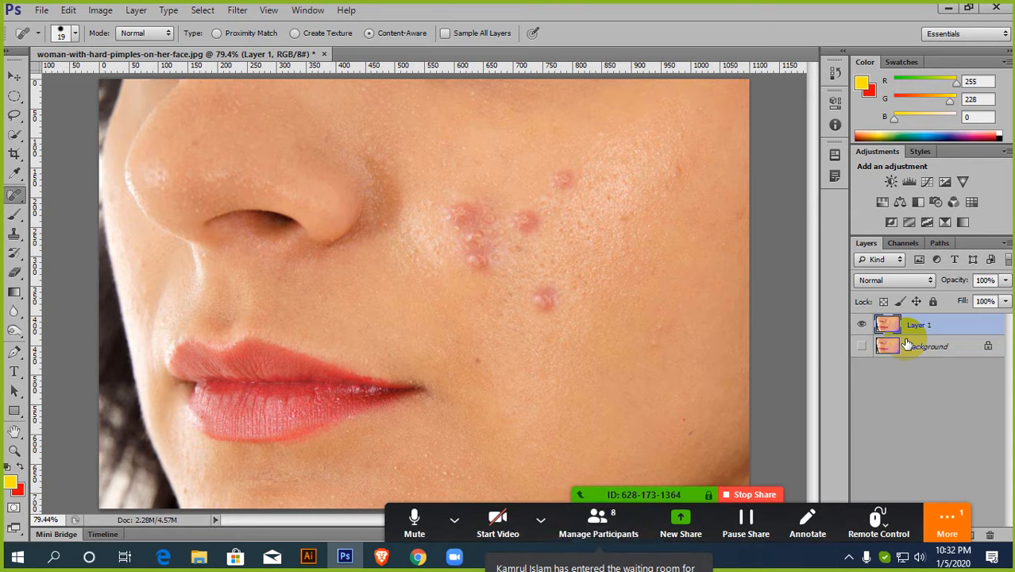
# Switch to the Zoom meeting, admit both waiting guests one after the other and close the participants window
pyautogui.click(623, 520)
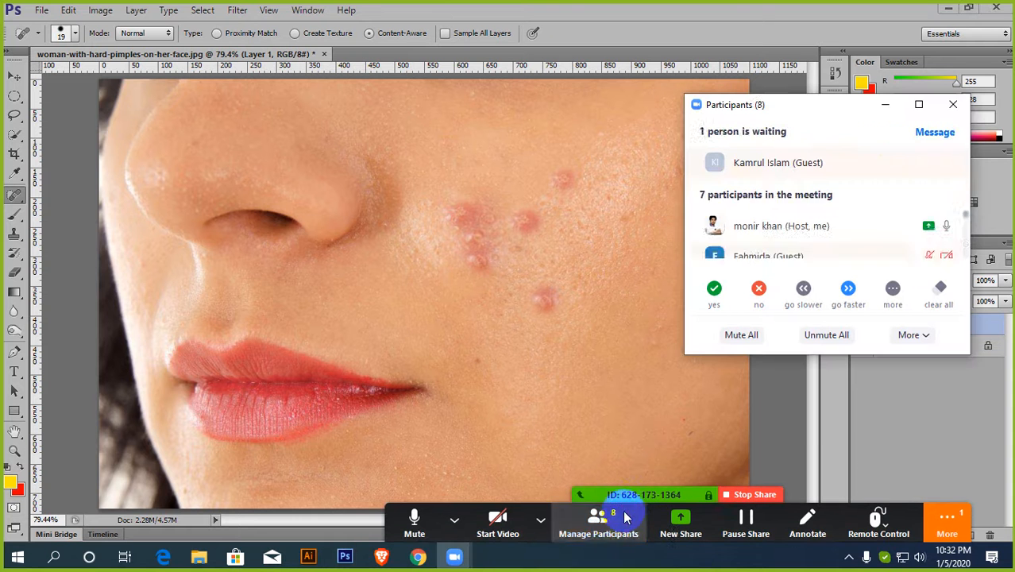
pyautogui.click(881, 163)
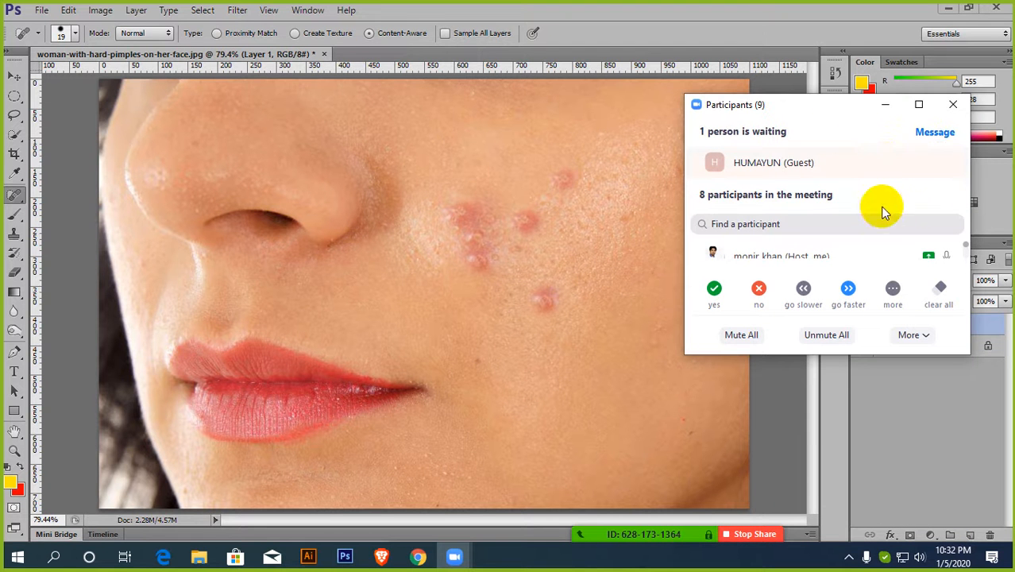
pyautogui.click(875, 163)
pyautogui.click(953, 104)
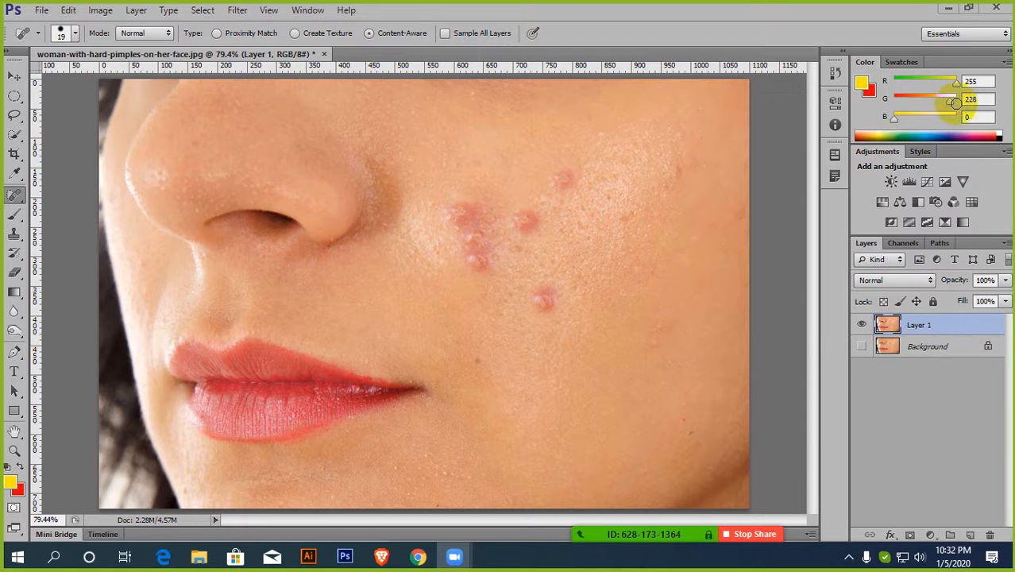
pyautogui.scroll(-2, 524, 262)
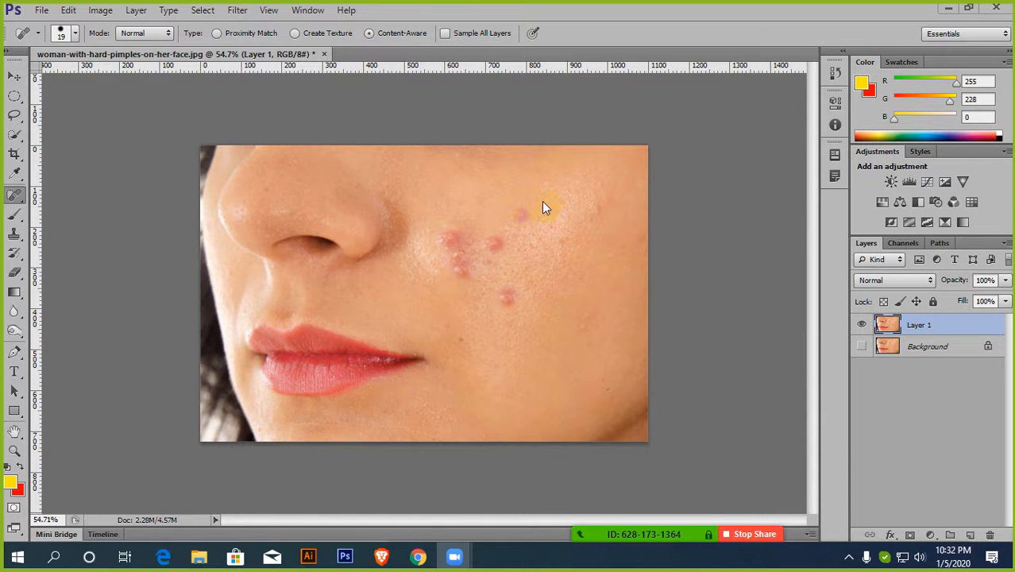
pyautogui.scroll(-2, 543, 203)
pyautogui.scroll(1, 543, 204)
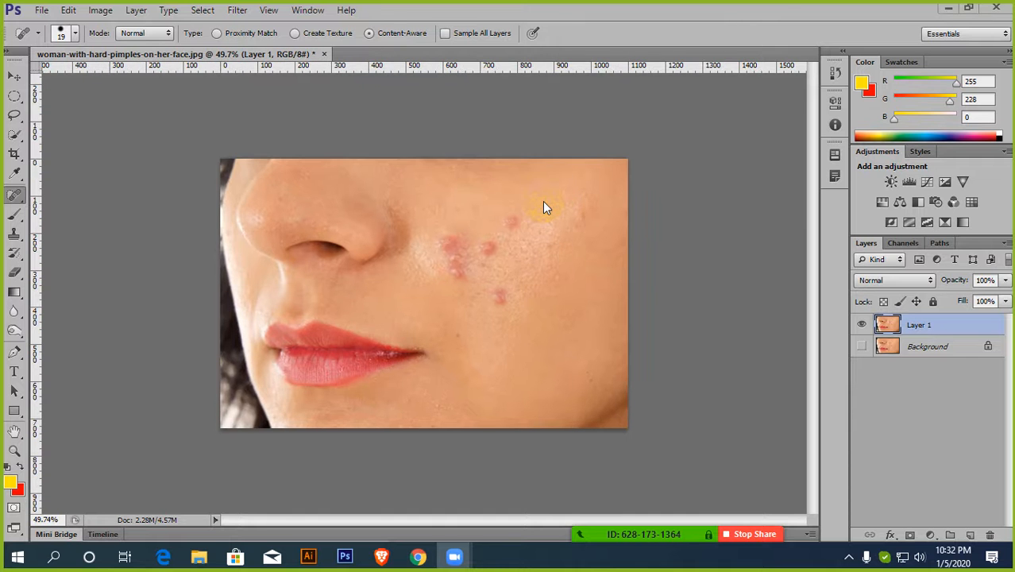
pyautogui.scroll(1, 542, 201)
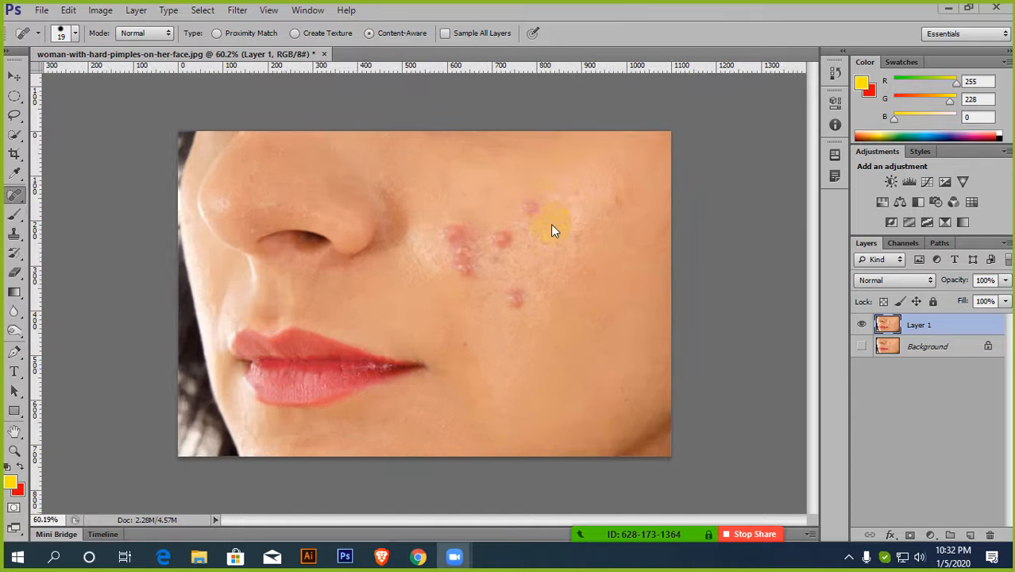
pyautogui.scroll(-2, 558, 238)
pyautogui.scroll(3, 503, 251)
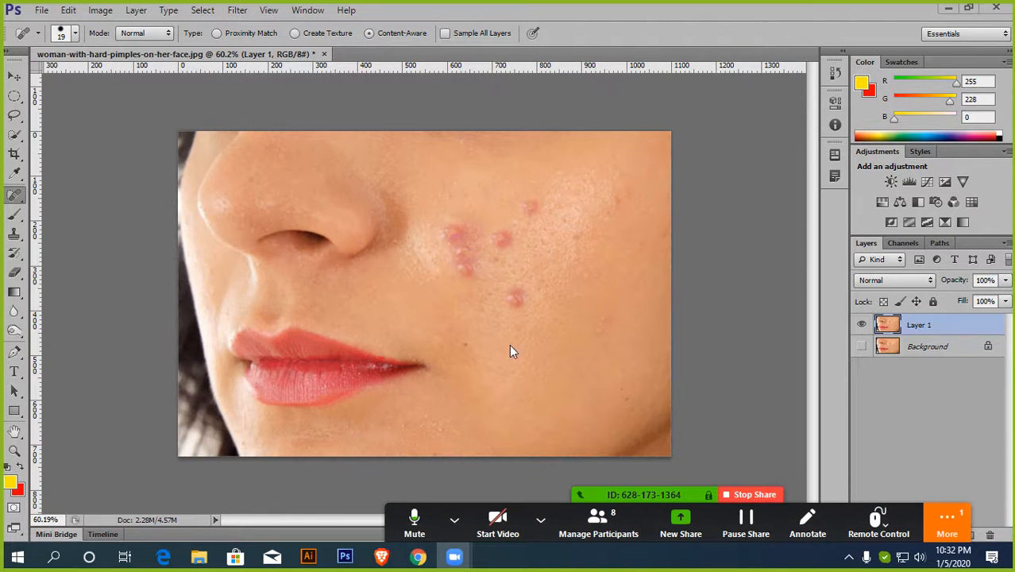
# Send the reply "ok" to everyone in the Zoom group chat and close the chat window
pyautogui.click(947, 523)
pyautogui.click(834, 269)
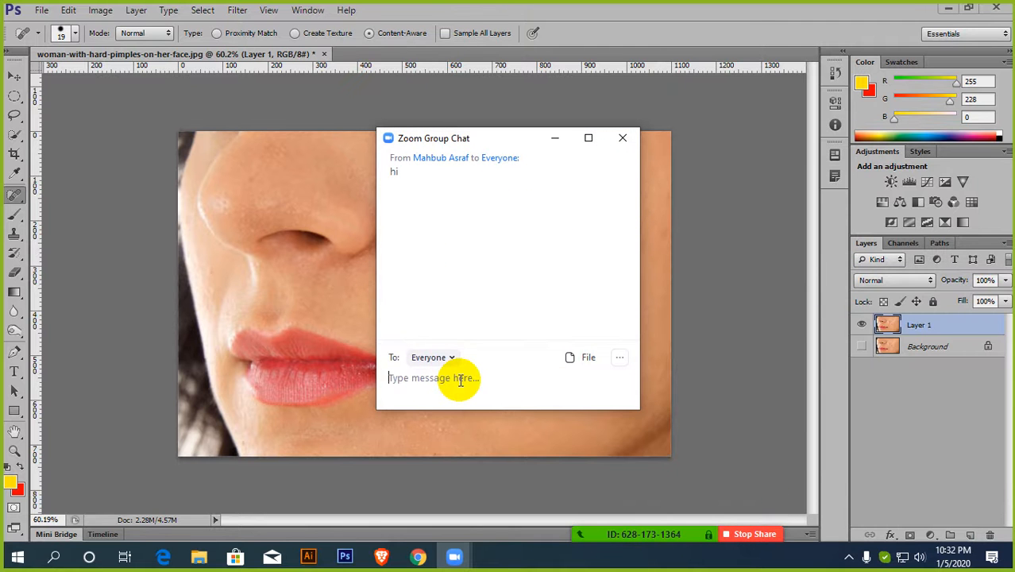
pyautogui.write('ok')
pyautogui.press('Return')
pyautogui.click(623, 140)
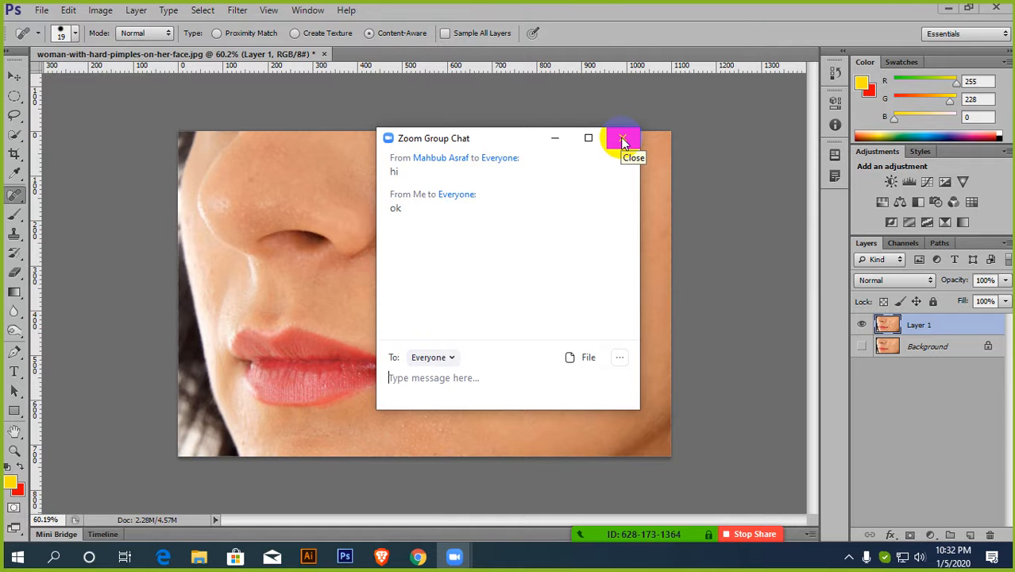
pyautogui.click(623, 140)
# Switch back to Photoshop and activate the Spot Healing Brush Tool for the duplicated layer
pyautogui.scroll(-3, 542, 208)
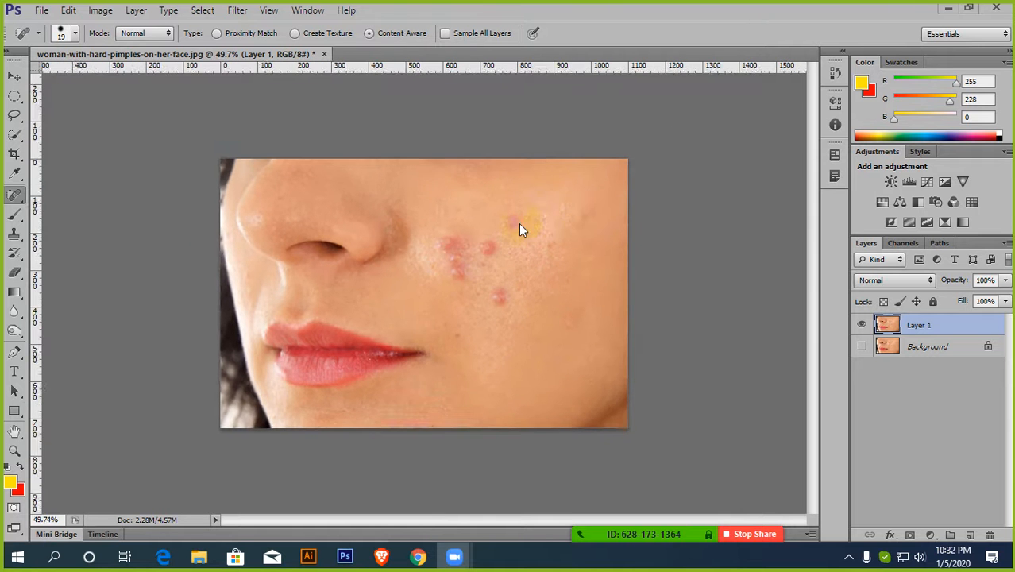
pyautogui.scroll(4, 508, 231)
pyautogui.click(435, 253)
pyautogui.scroll(-2, 514, 244)
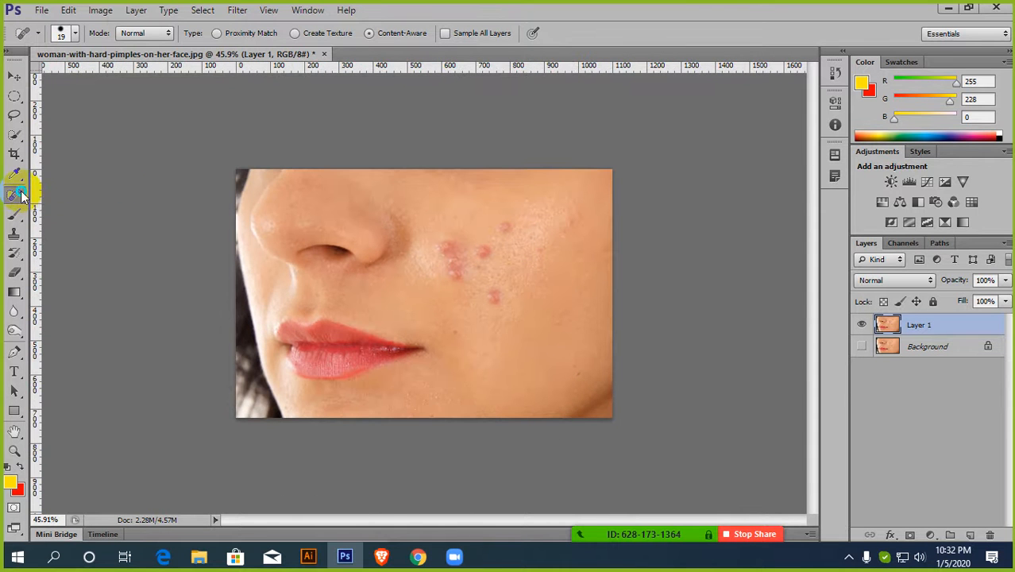
pyautogui.moveTo(14, 195); pyautogui.dragTo(132, 199)
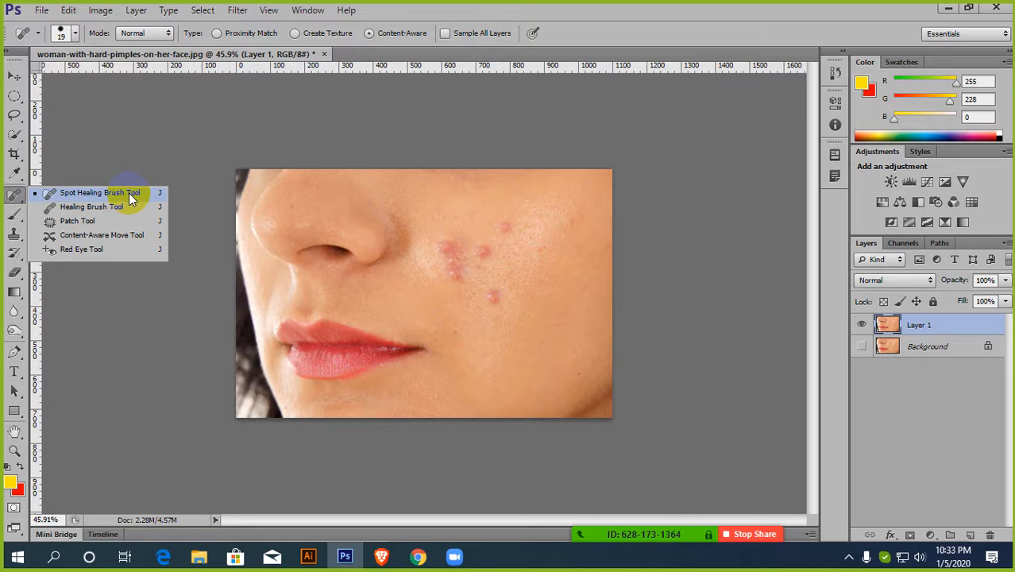
pyautogui.moveTo(113, 195); pyautogui.dragTo(114, 194)
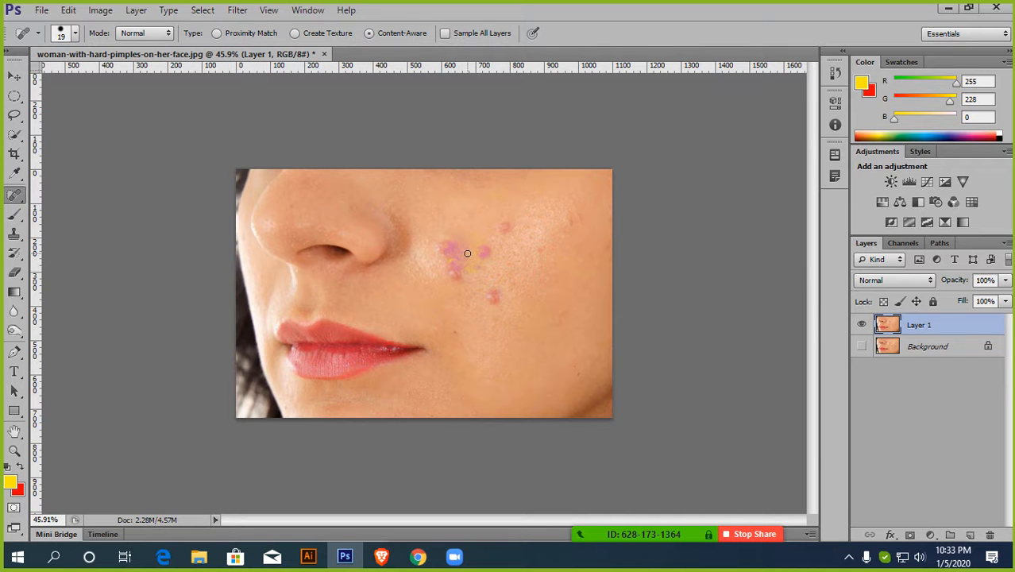
# Enlarge the healing brush to 70 and remove the uppermost pimple on the cheek
pyautogui.press(']')
pyautogui.press(']')
pyautogui.press(']')
pyautogui.press(']')
pyautogui.press(']')
pyautogui.click(505, 237)
pyautogui.click(506, 228)
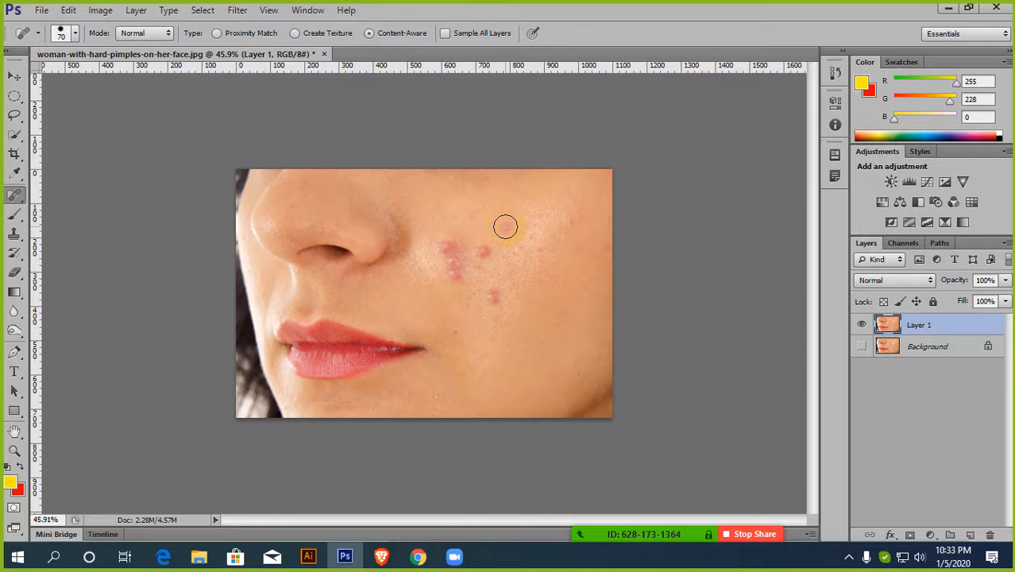
pyautogui.scroll(8, 505, 228)
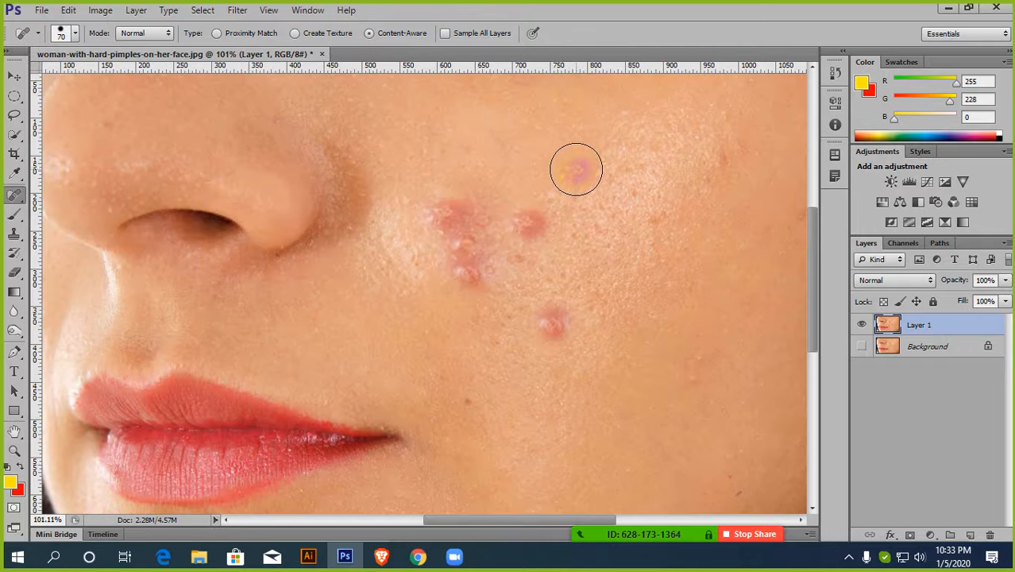
pyautogui.click(578, 167)
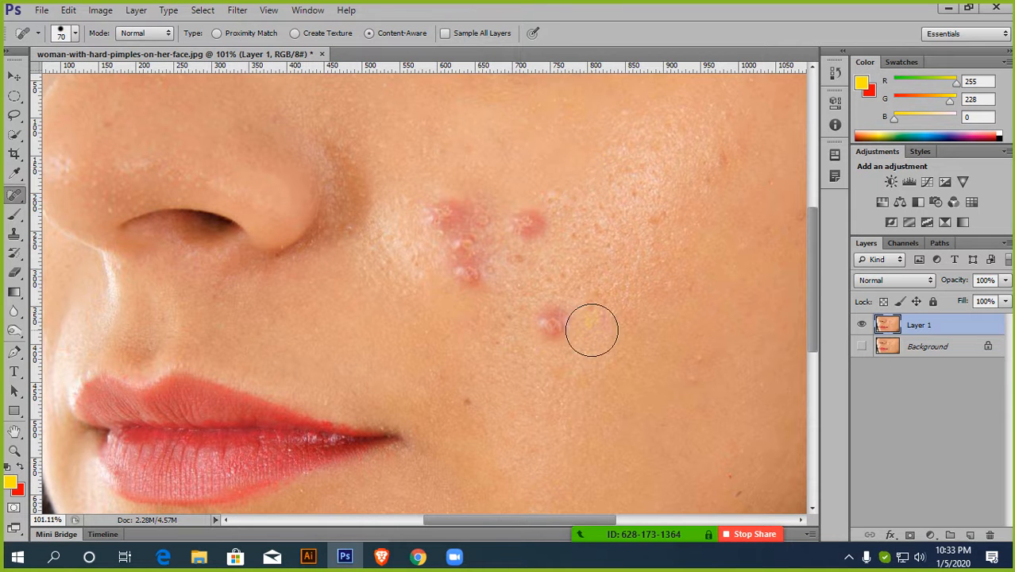
# Heal the lowest isolated pimple on the cheek with the same brush
pyautogui.click(555, 321)
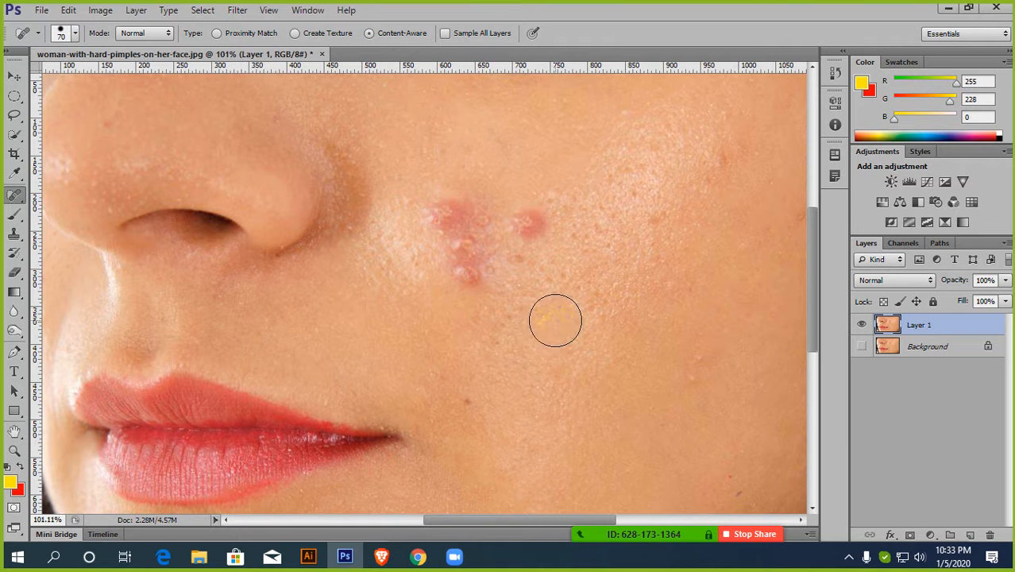
pyautogui.click(590, 320)
pyautogui.scroll(-3, 628, 295)
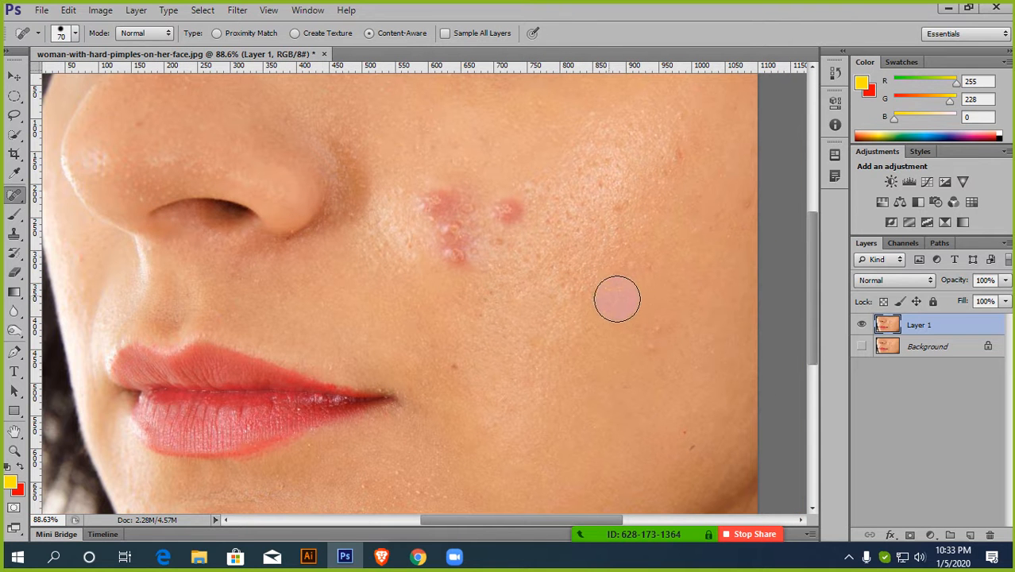
# Use the Spot Healing Brush to remove the single pimple to the right of the red cluster
pyautogui.click(15, 194)
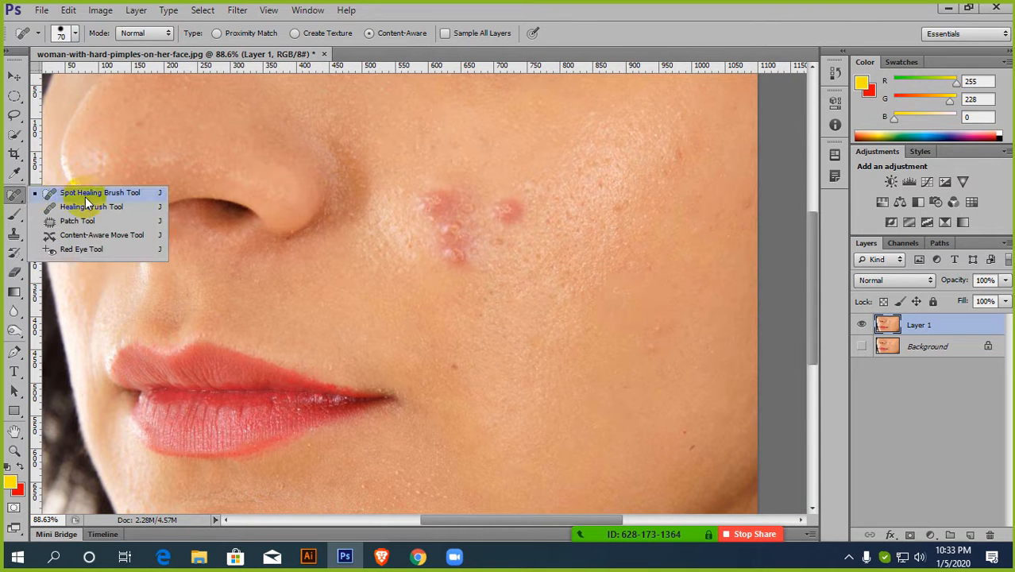
pyautogui.click(80, 192)
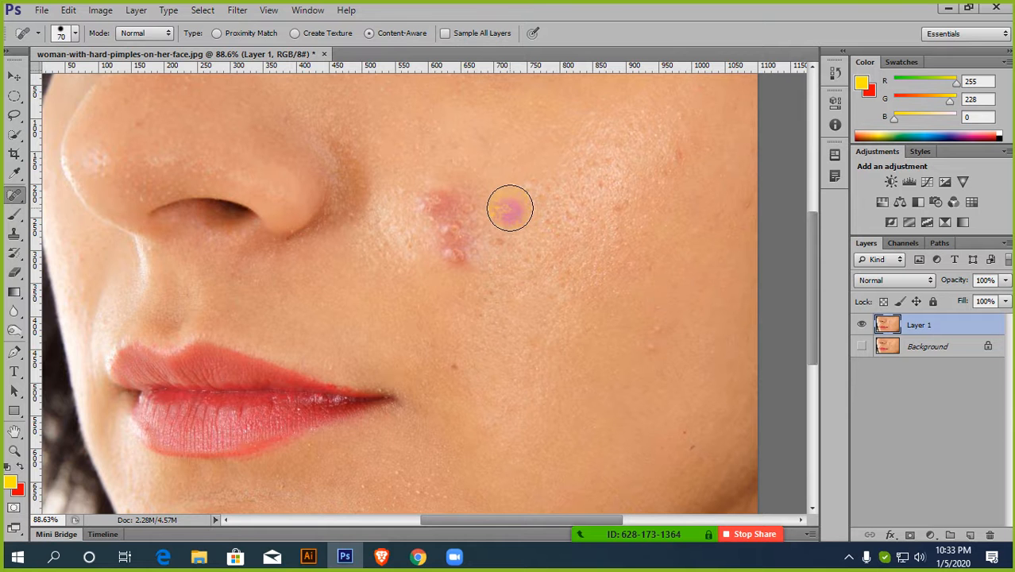
pyautogui.scroll(5, 510, 208)
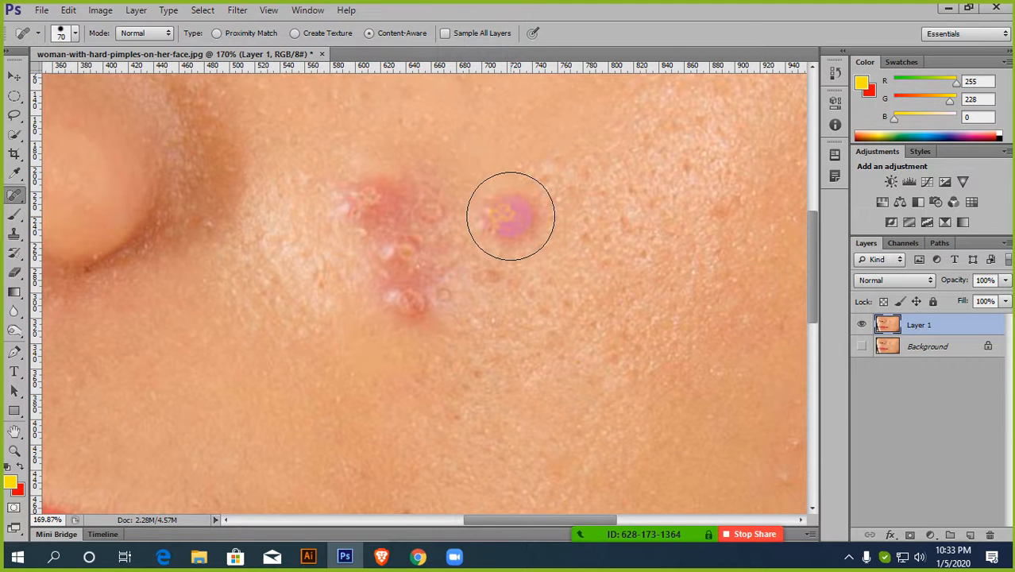
pyautogui.moveTo(511, 216); pyautogui.dragTo(505, 221)
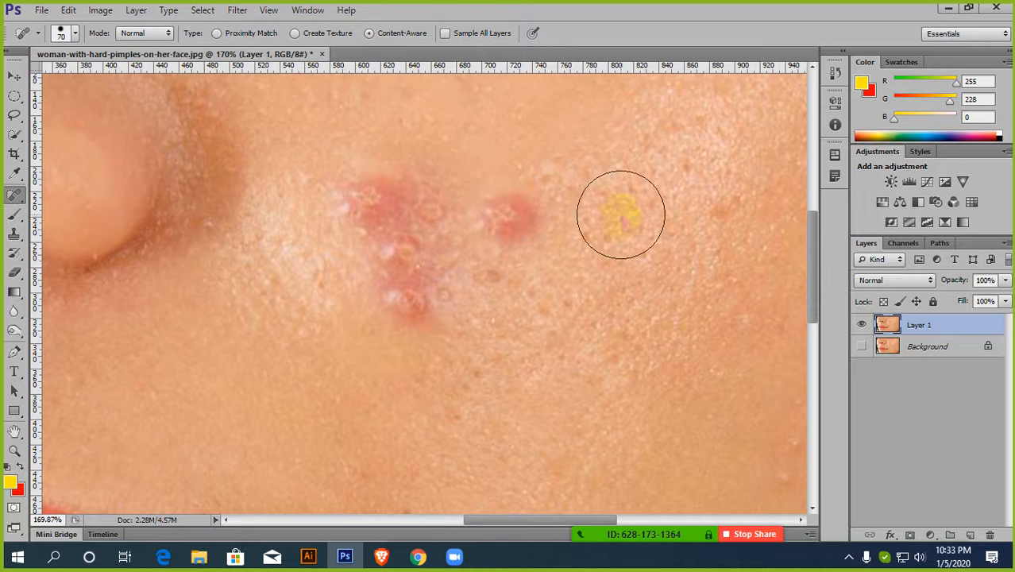
pyautogui.moveTo(519, 190); pyautogui.dragTo(504, 199)
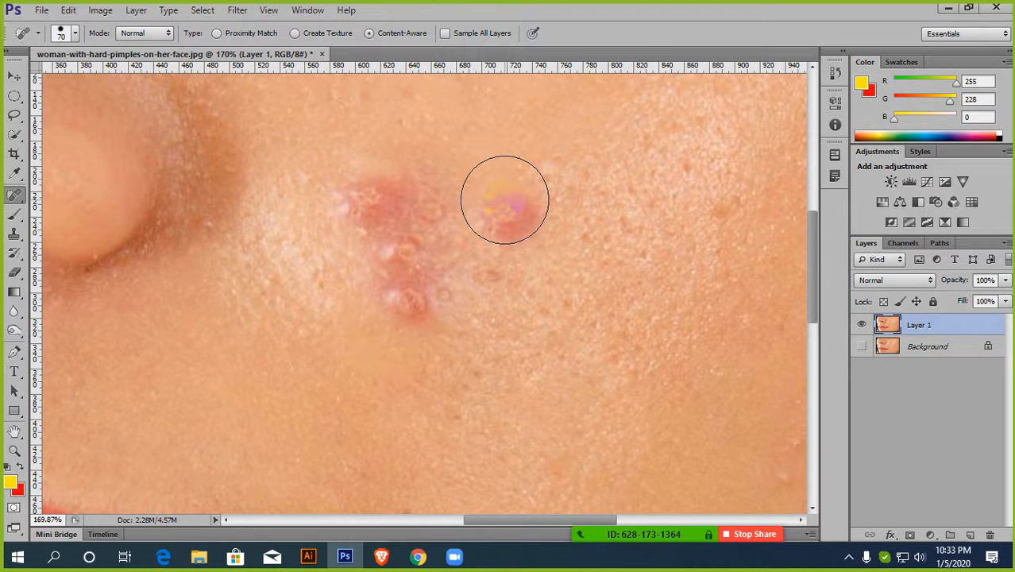
pyautogui.moveTo(504, 199)
pyautogui.mouseDown()
pyautogui.moveTo(599, 231)
pyautogui.moveTo(600, 172)
pyautogui.moveTo(452, 189)
pyautogui.moveTo(476, 273)
pyautogui.moveTo(543, 257)
pyautogui.moveTo(545, 243)
pyautogui.moveTo(509, 219)
pyautogui.mouseUp()
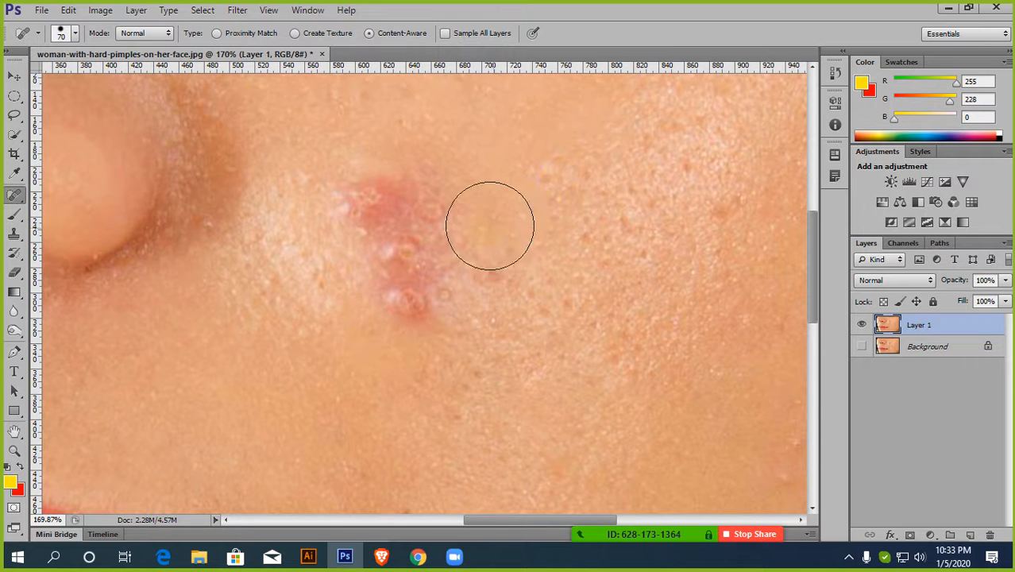
# Heal the red pimple cluster beside the nose, enlarging the healing brush to 175
pyautogui.scroll(-5, 523, 220)
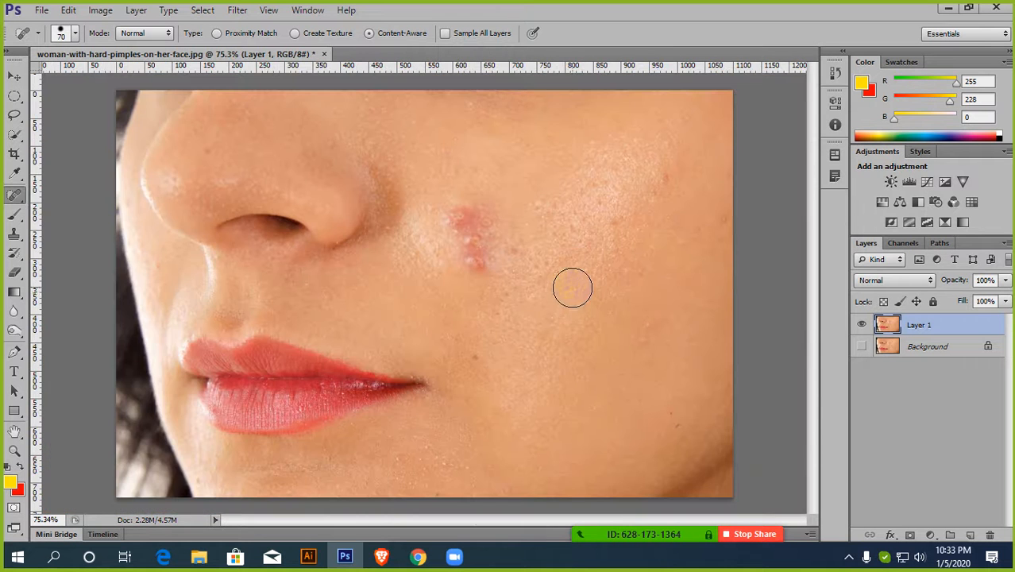
pyautogui.scroll(3, 573, 288)
pyautogui.moveTo(477, 256)
pyautogui.mouseDown()
pyautogui.moveTo(460, 247)
pyautogui.moveTo(457, 215)
pyautogui.mouseUp()
pyautogui.press(']')
pyautogui.press(']')
pyautogui.press(']')
pyautogui.press(']')
pyautogui.press(']')
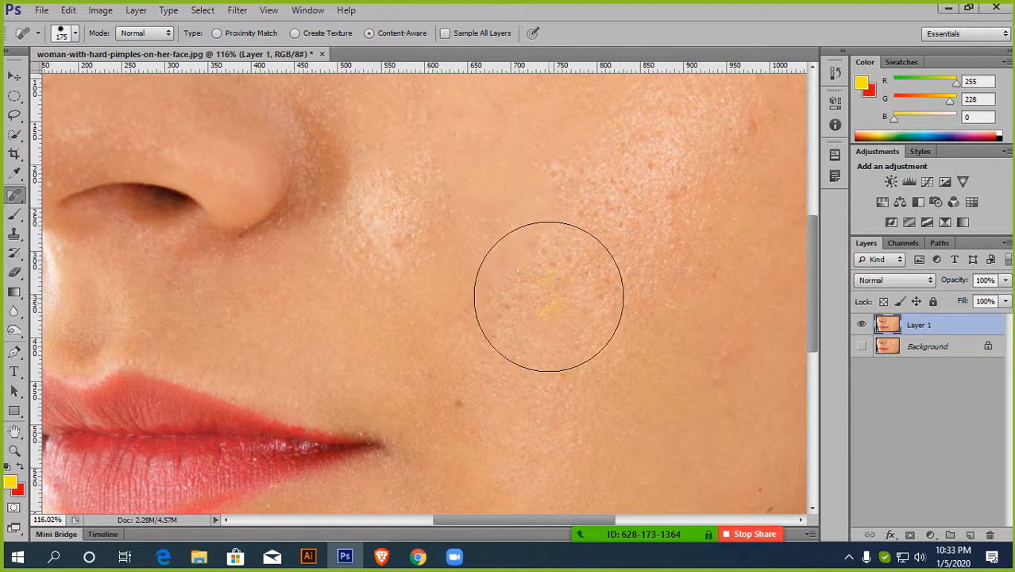
pyautogui.scroll(-3, 578, 318)
pyautogui.scroll(-3, 577, 317)
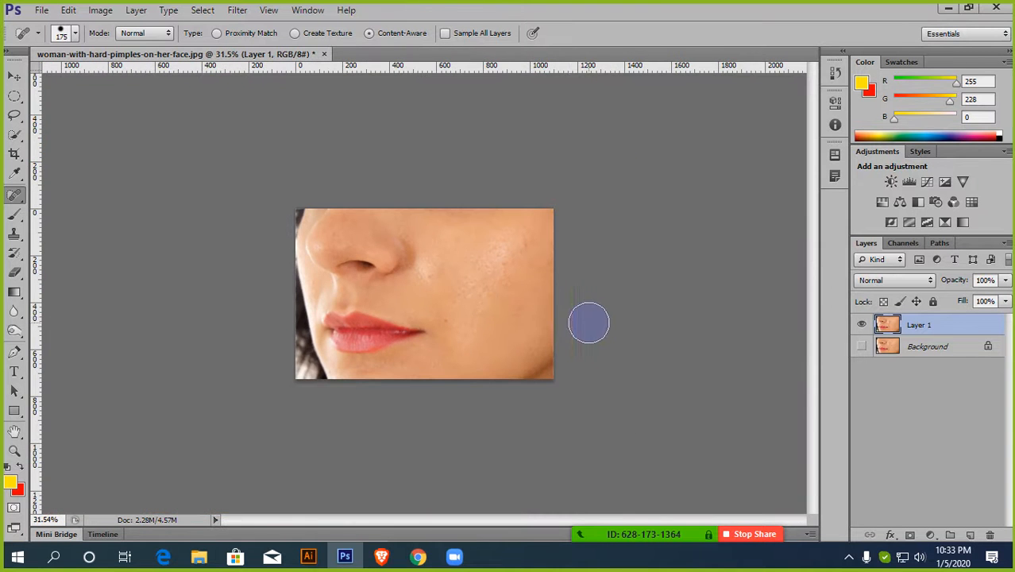
pyautogui.scroll(3, 528, 318)
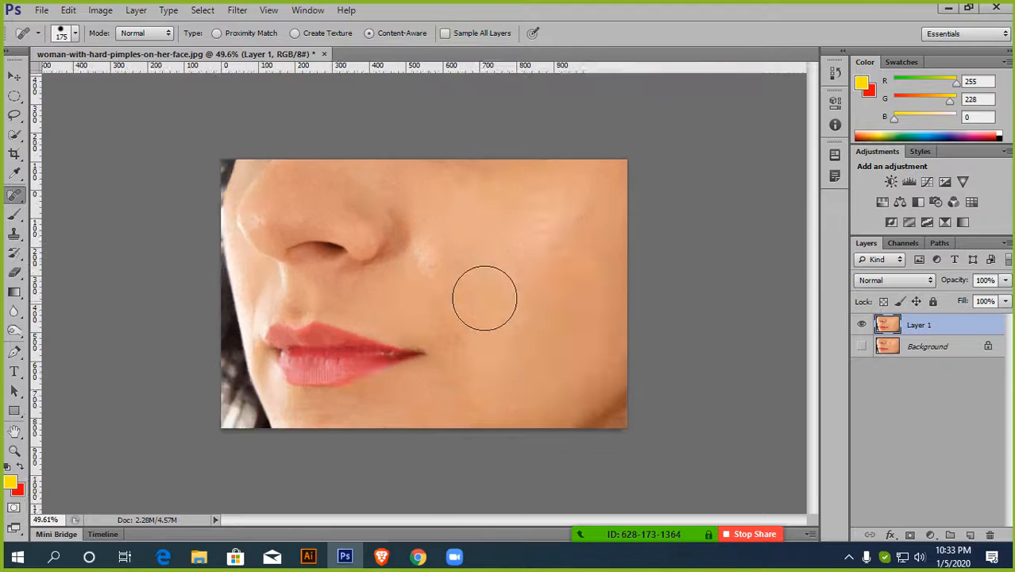
pyautogui.moveTo(492, 286); pyautogui.dragTo(496, 283)
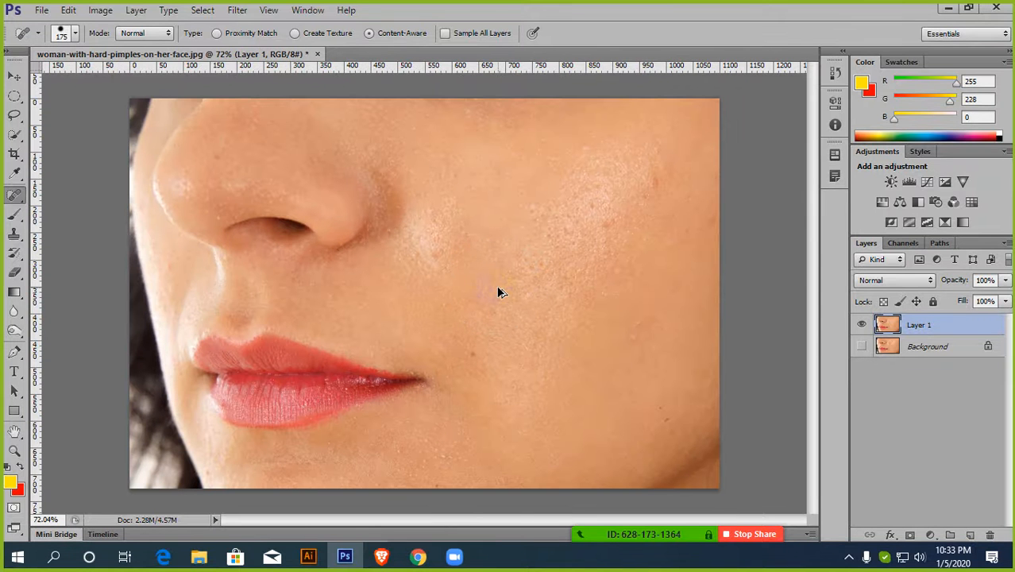
# Undo all the Spot Healing Brush corrections and the layer duplication to restore the original face photo
pyautogui.hotkey('ctrl', 'alt', 'z')
pyautogui.hotkey('ctrl', 'alt', 'z')
pyautogui.hotkey('ctrl', 'alt', 'z')
pyautogui.hotkey('ctrl', 'alt', 'z')
pyautogui.hotkey('ctrl', 'alt', 'z')
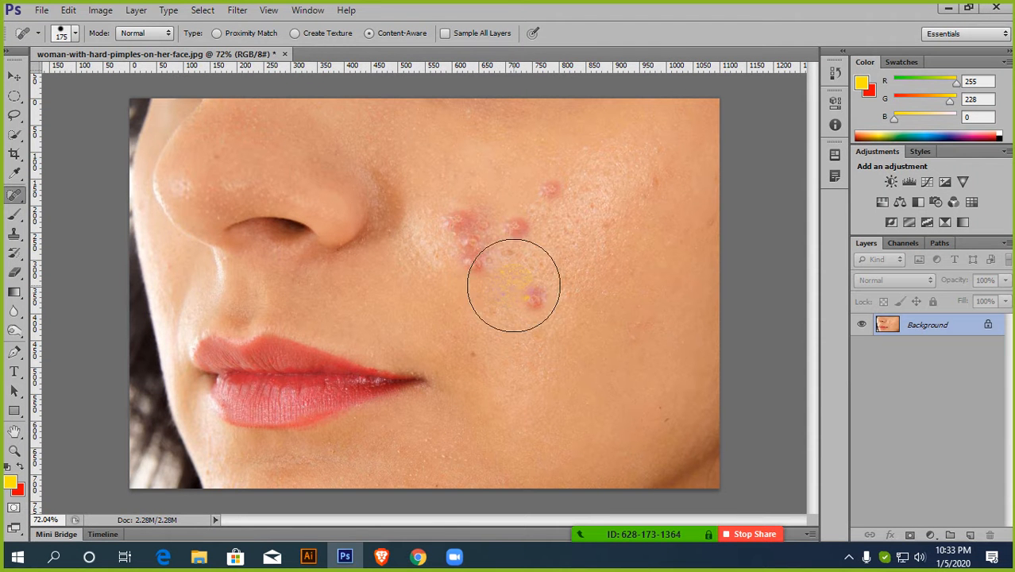
# Duplicate the Background layer again and switch to the Healing Brush Tool
pyautogui.hotkey('ctrl', 'j')
pyautogui.rightClick(20, 196)
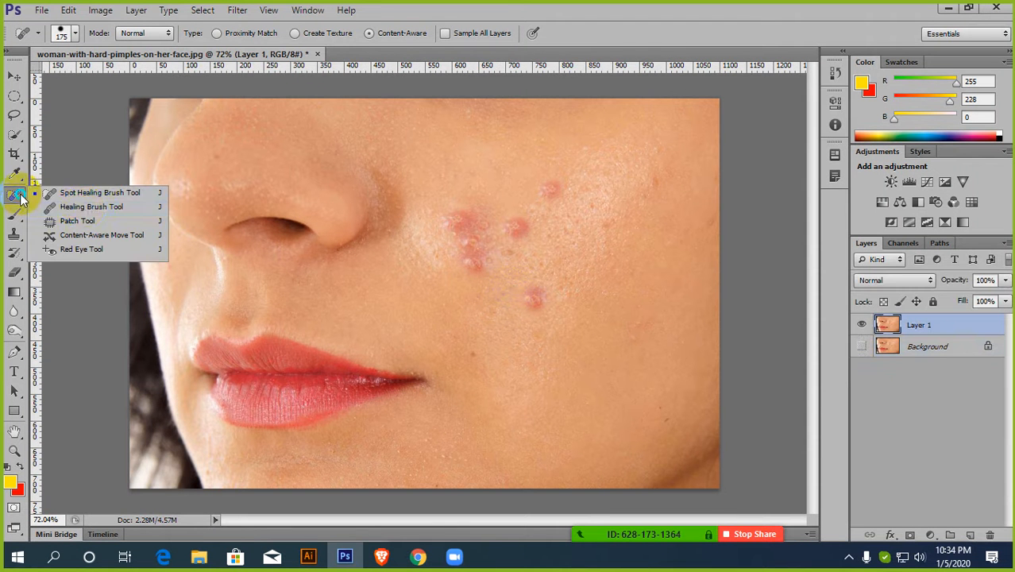
pyautogui.click(75, 208)
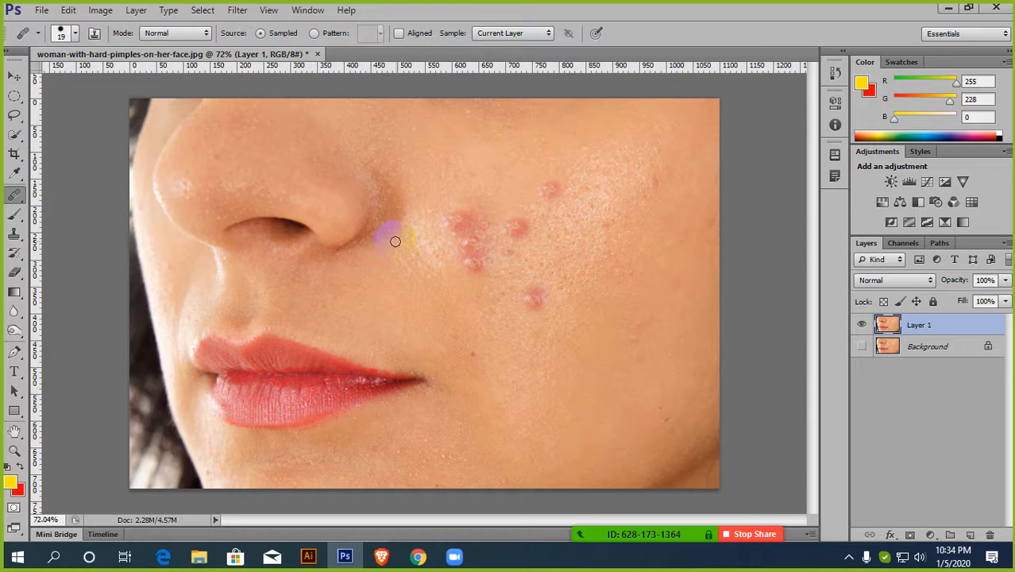
# Try to heal the uppermost cheek pimple with the Healing Brush without defining a source point
pyautogui.scroll(3, 461, 238)
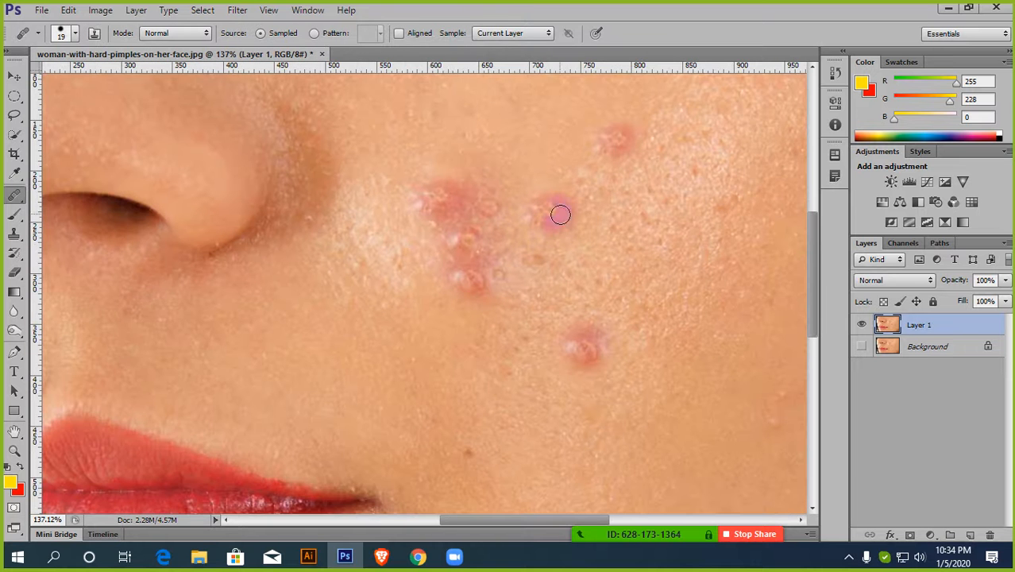
pyautogui.scroll(1, 582, 188)
pyautogui.moveTo(582, 188); pyautogui.dragTo(479, 239)
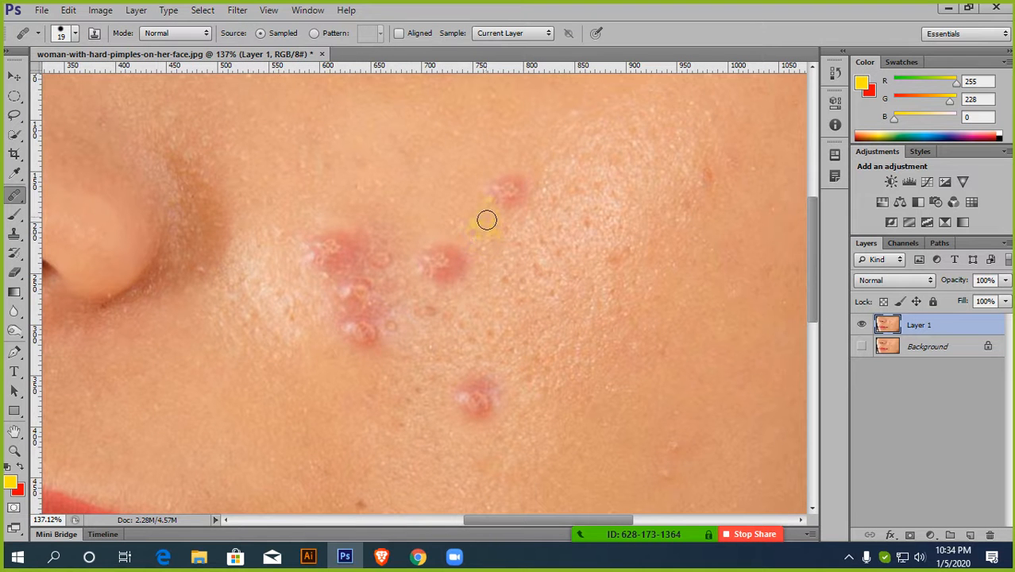
pyautogui.click(504, 191)
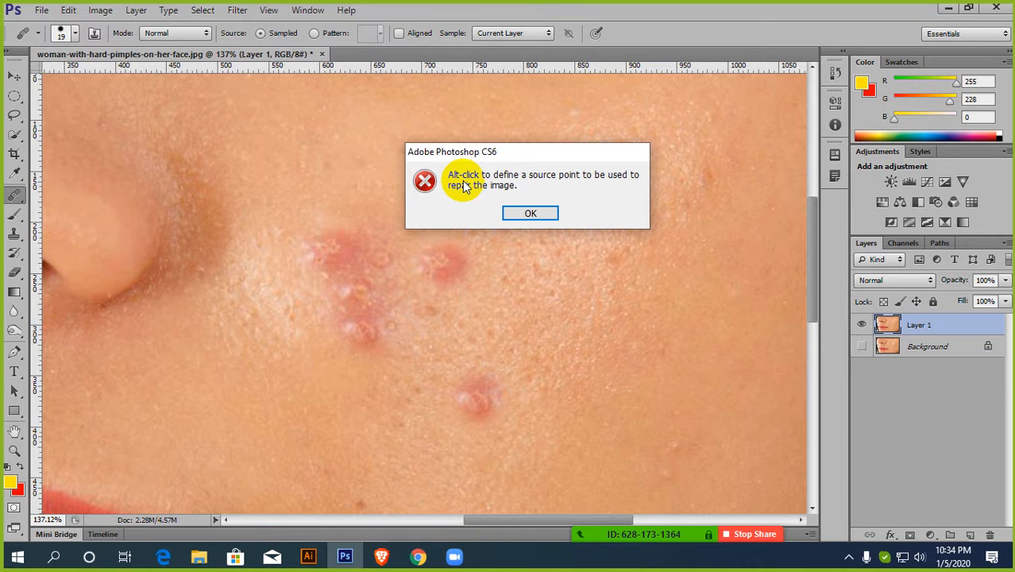
pyautogui.click(540, 211)
# Sample clean skin beside the uppermost cheek pimple and heal the pimple with the Healing Brush
pyautogui.scroll(-3, 542, 206)
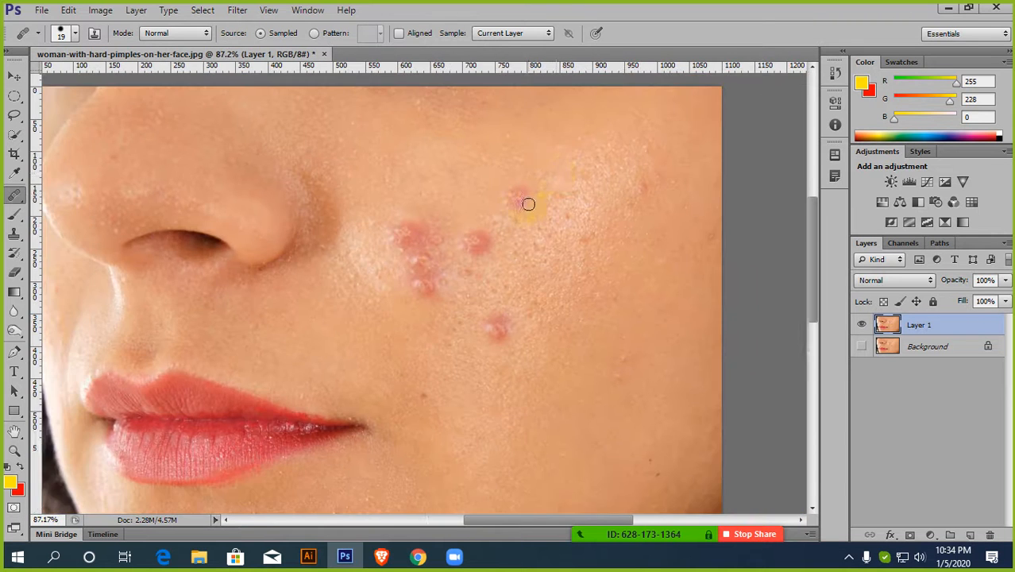
pyautogui.scroll(3, 531, 208)
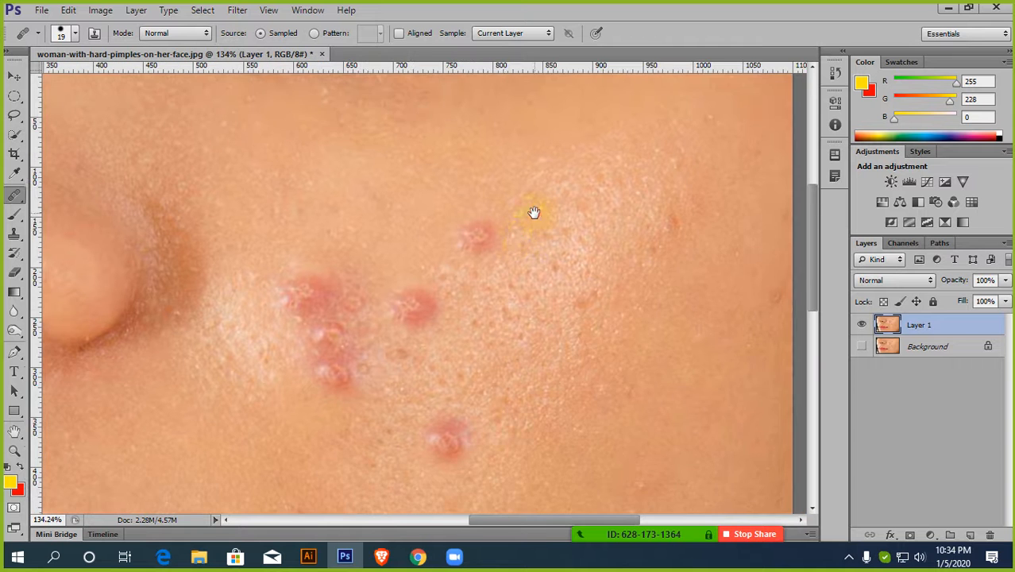
pyautogui.scroll(2, 503, 228)
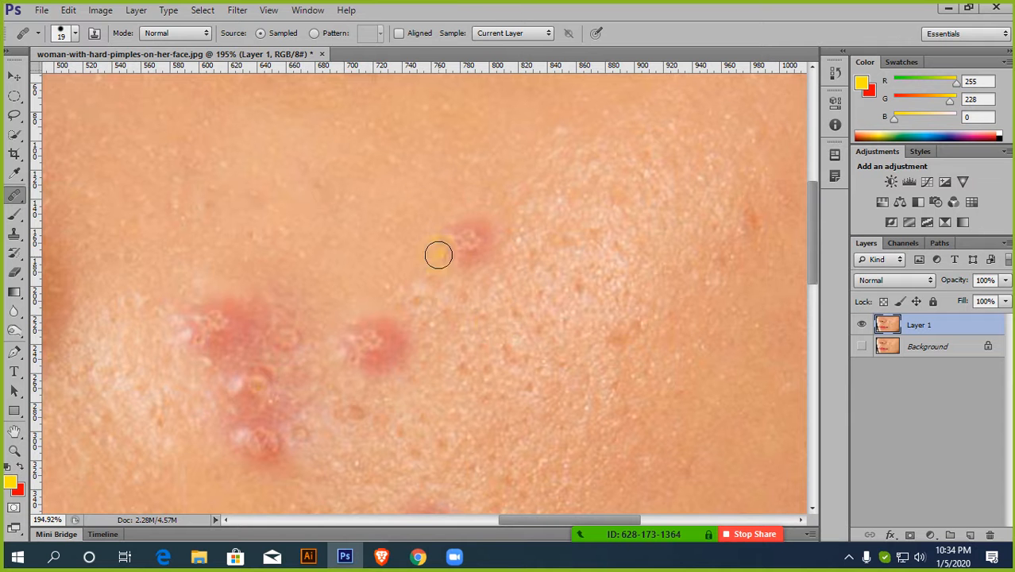
pyautogui.moveTo(455, 255); pyautogui.dragTo(466, 244)
pyautogui.moveTo(467, 237)
pyautogui.mouseDown()
pyautogui.moveTo(464, 249)
pyautogui.moveTo(481, 222)
pyautogui.moveTo(489, 226)
pyautogui.moveTo(449, 243)
pyautogui.moveTo(467, 215)
pyautogui.moveTo(480, 226)
pyautogui.moveTo(441, 258)
pyautogui.mouseUp()
pyautogui.click(471, 241)
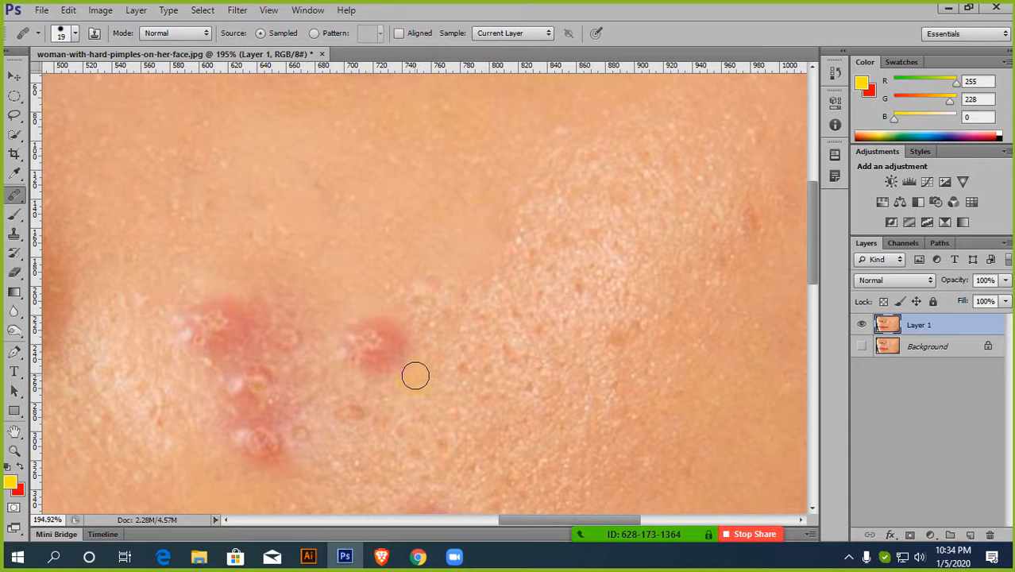
# Try to heal the single pimple to the right of the red cluster using the current-layer sample setting
pyautogui.scroll(-3, 415, 372)
pyautogui.scroll(-2, 466, 298)
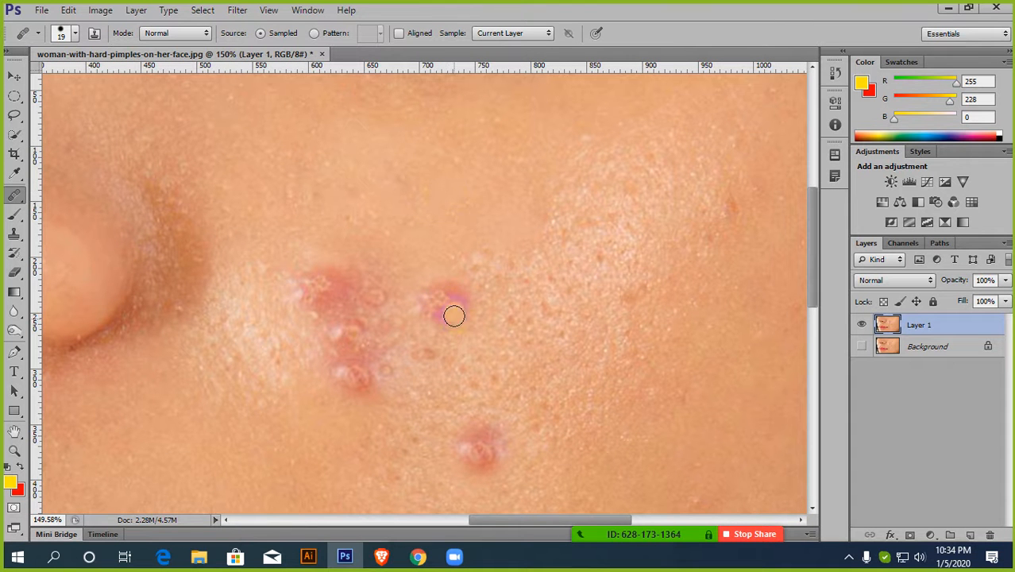
pyautogui.moveTo(453, 313)
pyautogui.mouseDown()
pyautogui.moveTo(440, 291)
pyautogui.moveTo(445, 314)
pyautogui.moveTo(478, 299)
pyautogui.mouseUp()
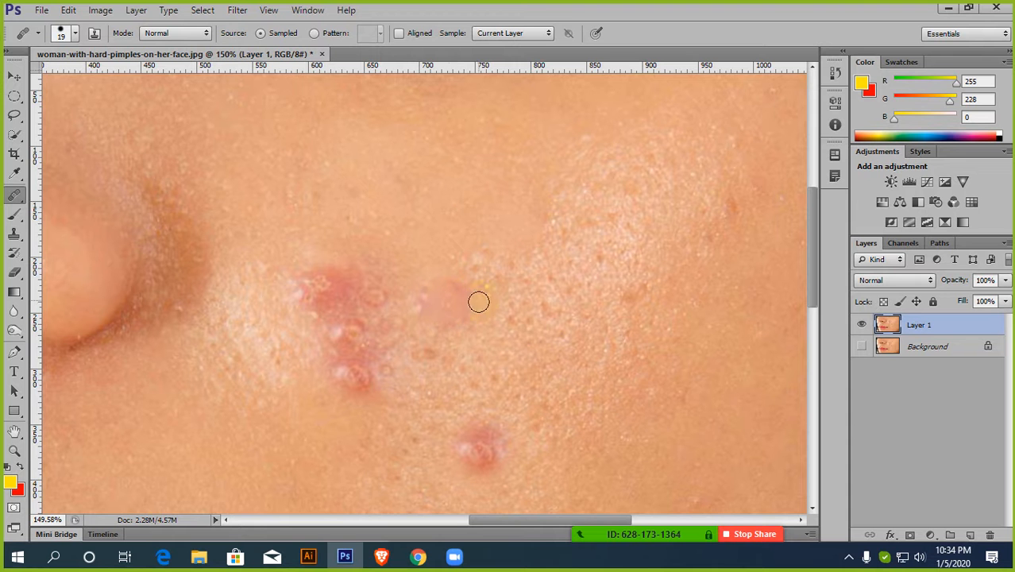
pyautogui.moveTo(660, 395); pyautogui.dragTo(661, 394)
pyautogui.moveTo(704, 429); pyautogui.dragTo(705, 428)
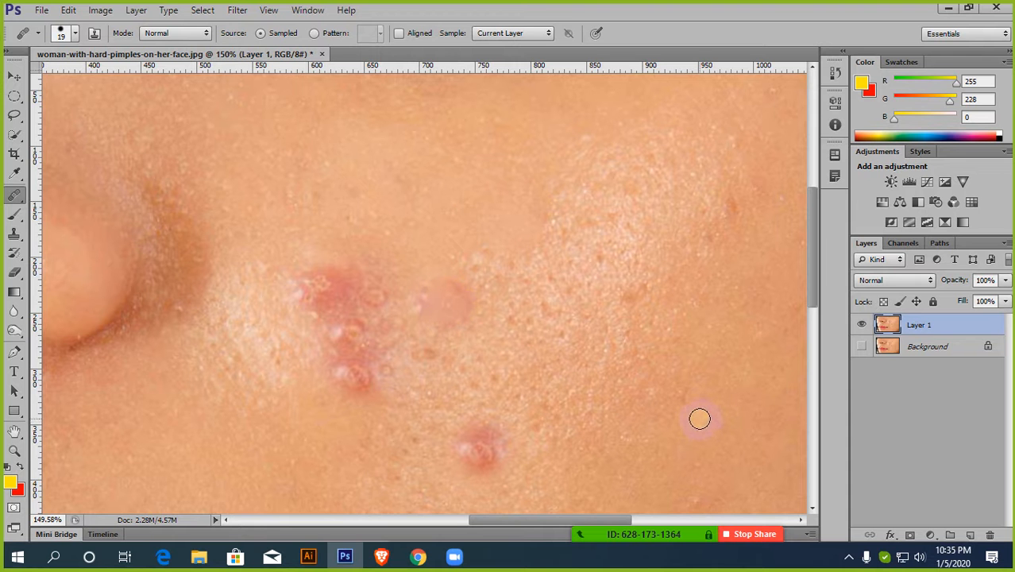
# Set the Healing Brush to sample All Layers and undo the strokes on the pimple beside the cluster
pyautogui.click(497, 32)
pyautogui.click(506, 72)
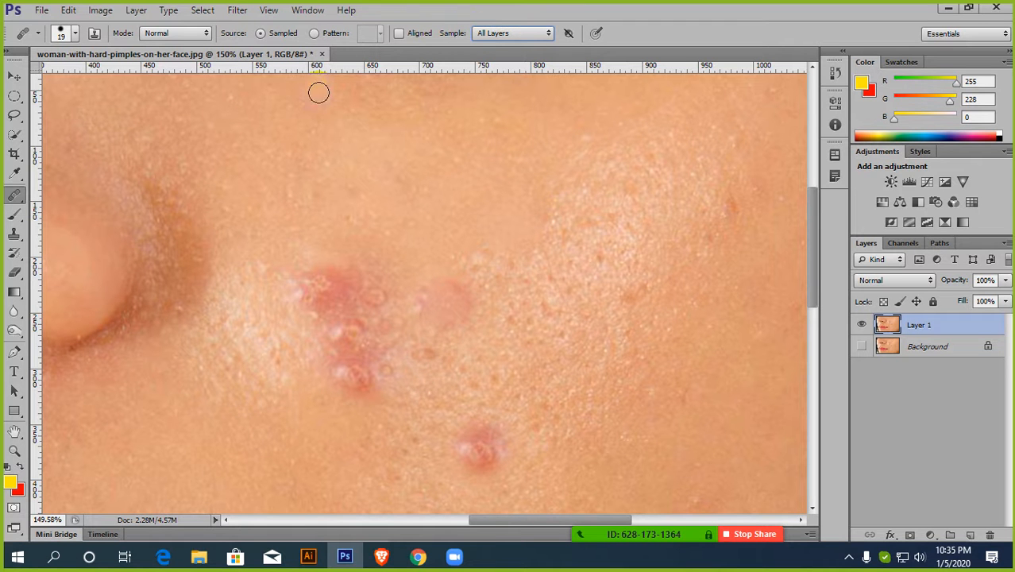
pyautogui.scroll(-3, 438, 347)
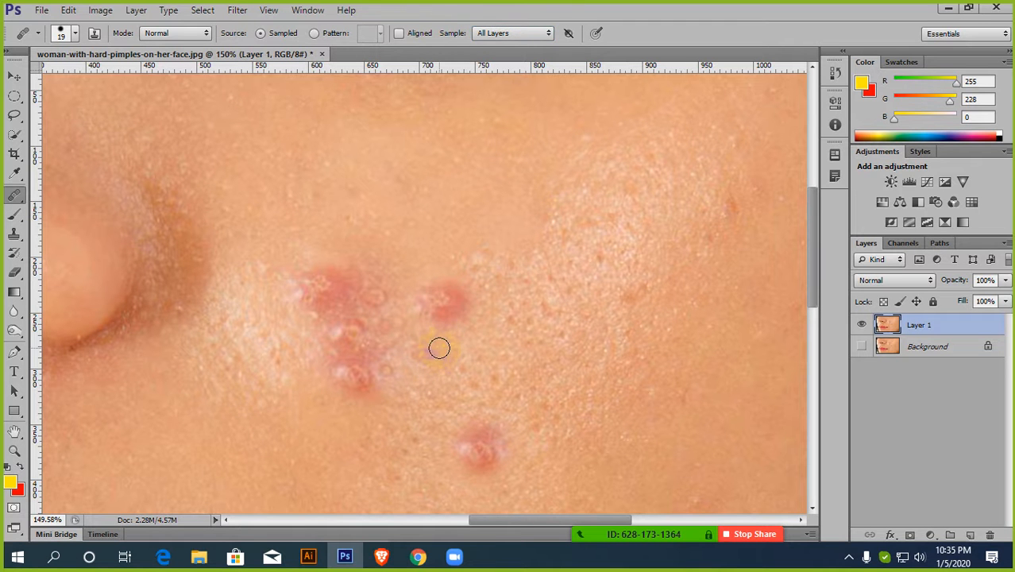
# Heal the single pimple to the right of the cluster, resampling textured skin nearby between strokes
pyautogui.scroll(5, 483, 311)
pyautogui.scroll(3, 483, 318)
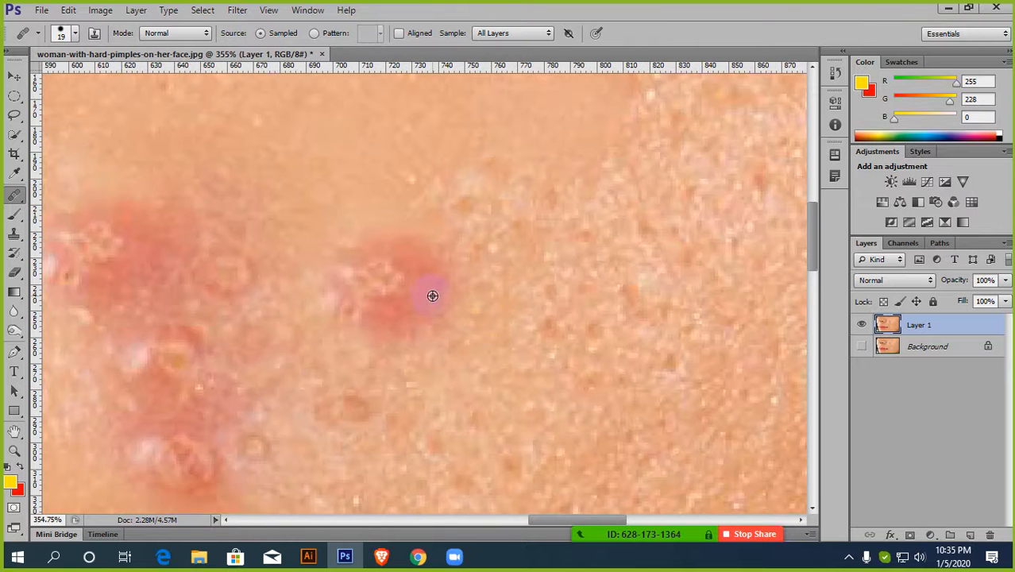
pyautogui.moveTo(432, 296)
pyautogui.mouseDown()
pyautogui.moveTo(415, 270)
pyautogui.moveTo(429, 259)
pyautogui.moveTo(391, 265)
pyautogui.moveTo(372, 298)
pyautogui.moveTo(426, 294)
pyautogui.moveTo(362, 256)
pyautogui.moveTo(389, 274)
pyautogui.mouseUp()
pyautogui.keyDown('alt'); pyautogui.click(496, 306); pyautogui.keyUp('alt')
pyautogui.keyDown('alt'); pyautogui.click(558, 303); pyautogui.keyUp('alt')
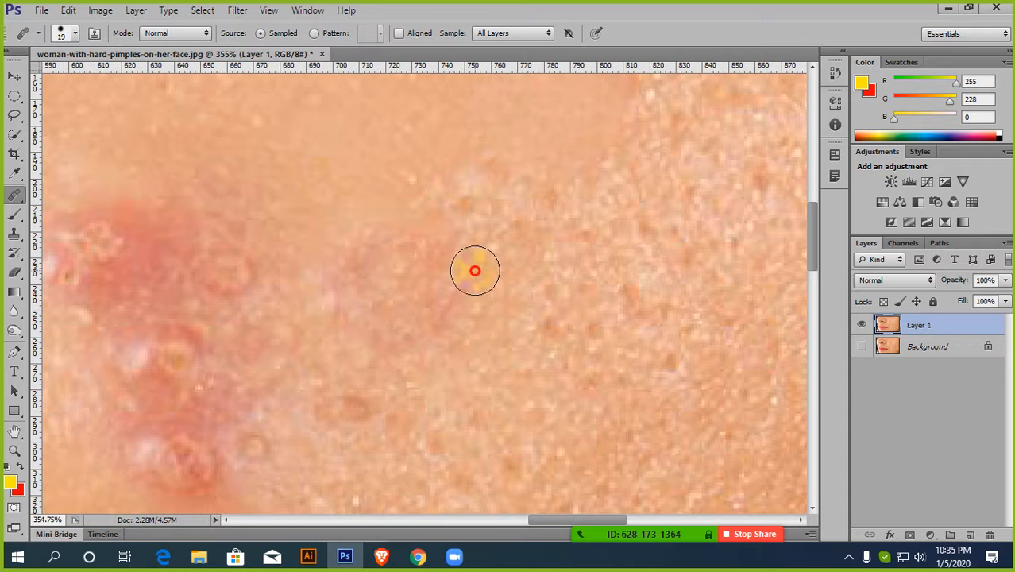
pyautogui.moveTo(475, 271)
pyautogui.mouseDown()
pyautogui.moveTo(428, 333)
pyautogui.moveTo(344, 320)
pyautogui.mouseUp()
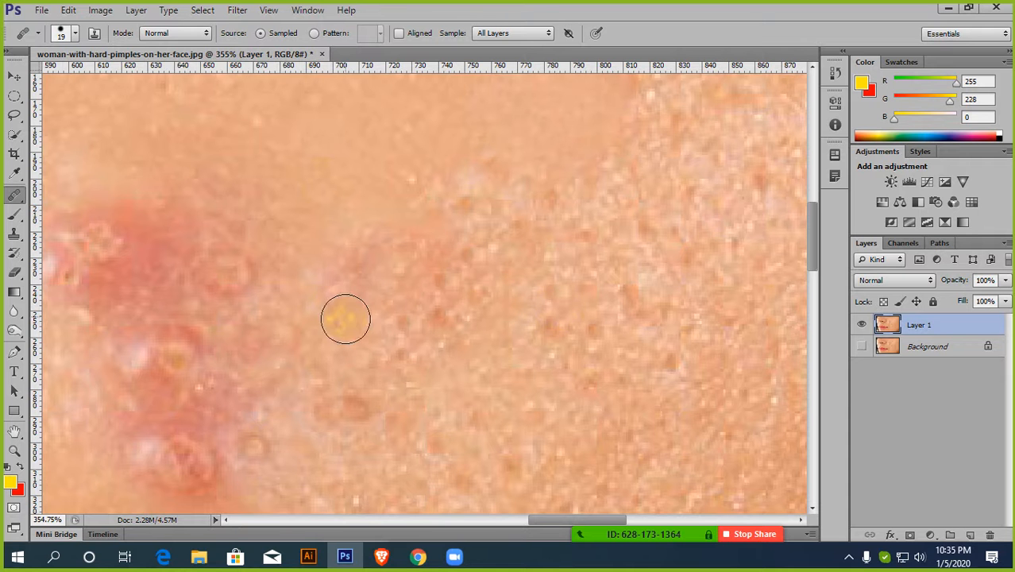
pyautogui.keyDown('alt'); pyautogui.click(482, 262); pyautogui.keyUp('alt')
pyautogui.moveTo(460, 259)
pyautogui.mouseDown()
pyautogui.moveTo(390, 259)
pyautogui.moveTo(393, 247)
pyautogui.moveTo(353, 284)
pyautogui.moveTo(362, 304)
pyautogui.moveTo(455, 295)
pyautogui.moveTo(419, 300)
pyautogui.moveTo(436, 272)
pyautogui.mouseUp()
pyautogui.scroll(-5, 435, 271)
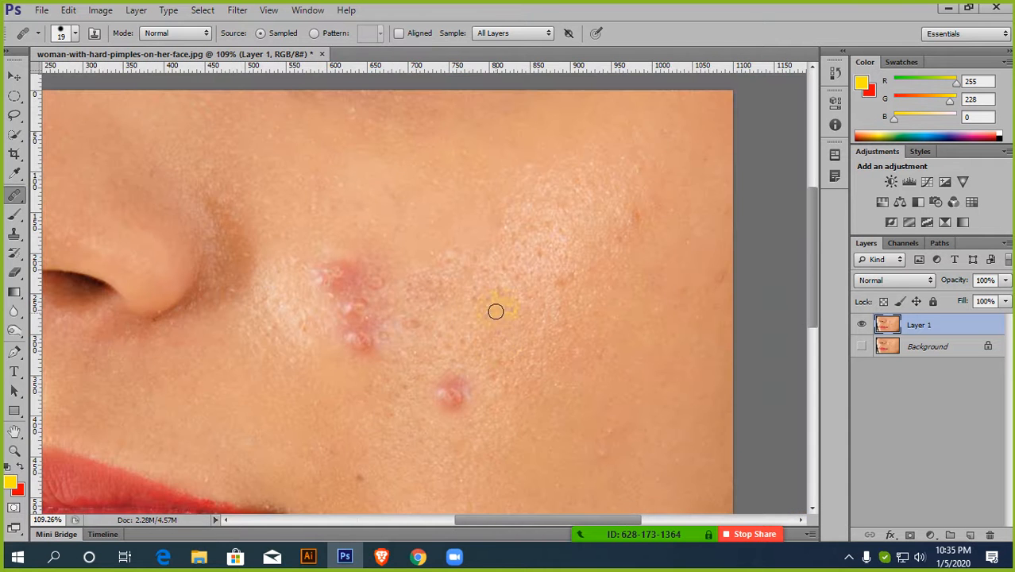
pyautogui.scroll(-2, 476, 289)
pyautogui.scroll(-2, 452, 298)
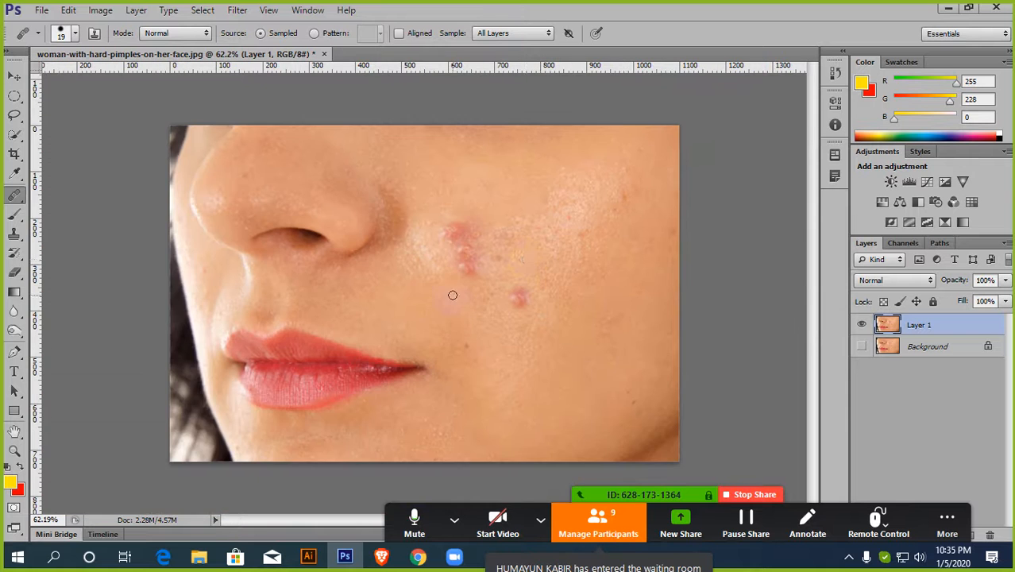
pyautogui.scroll(2, 524, 269)
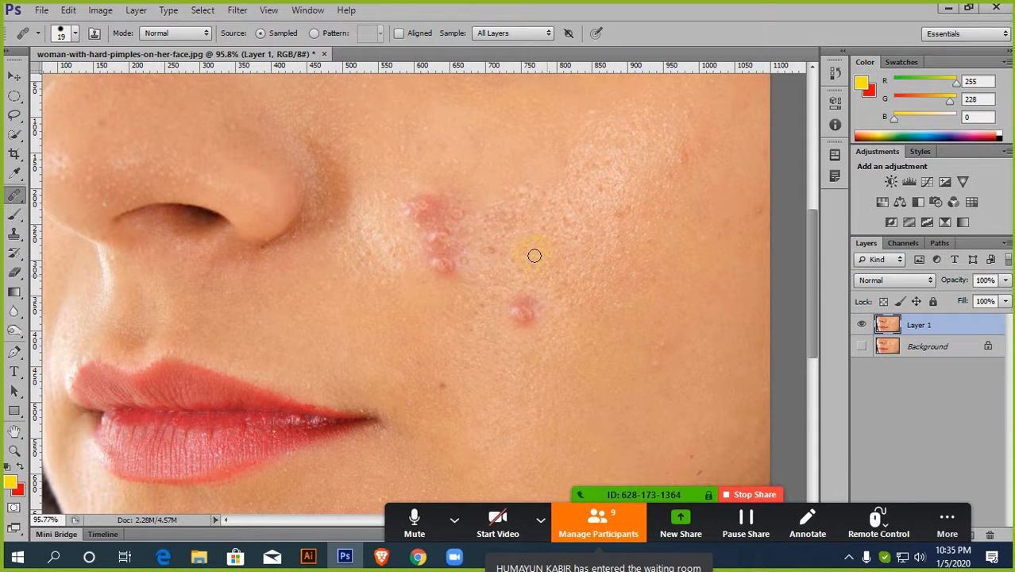
# Admit the waiting guest to the Zoom meeting and close the participants list
pyautogui.click(598, 523)
pyautogui.moveTo(767, 171)
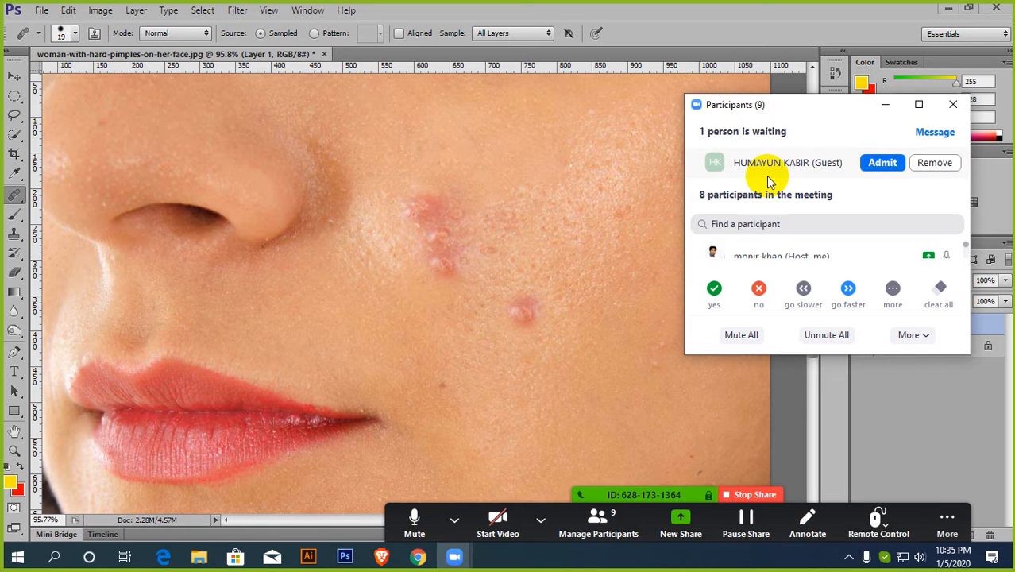
pyautogui.click(883, 163)
pyautogui.click(953, 104)
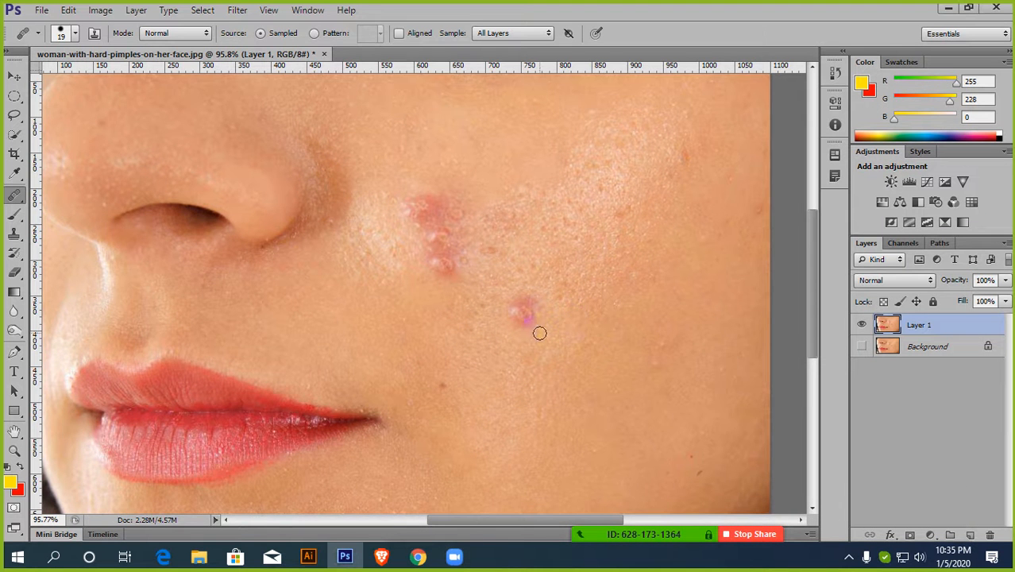
# Enlarge the Healing Brush to 30 and heal the lowest isolated pimple on the cheek
pyautogui.scroll(3, 528, 319)
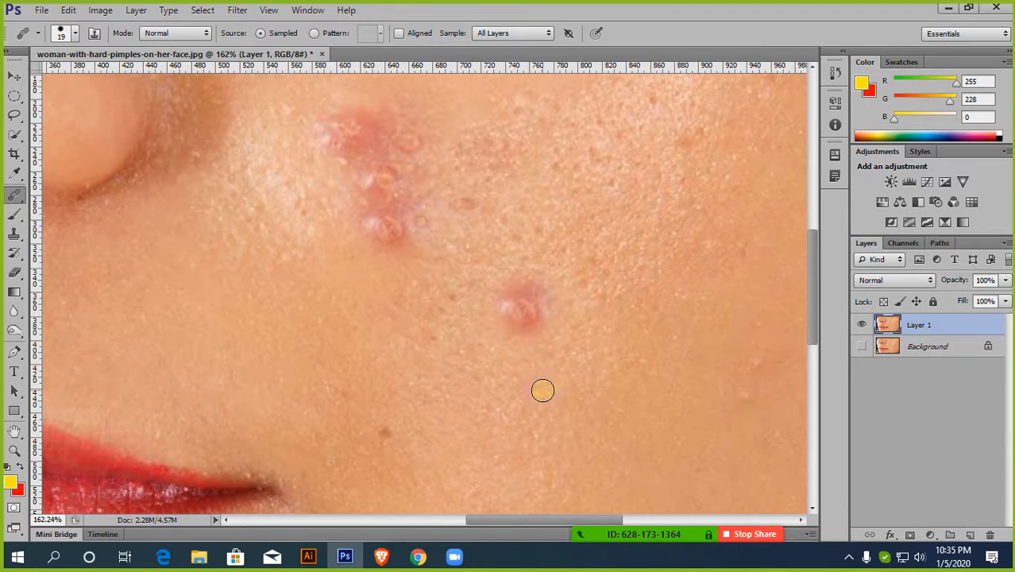
pyautogui.press(']')
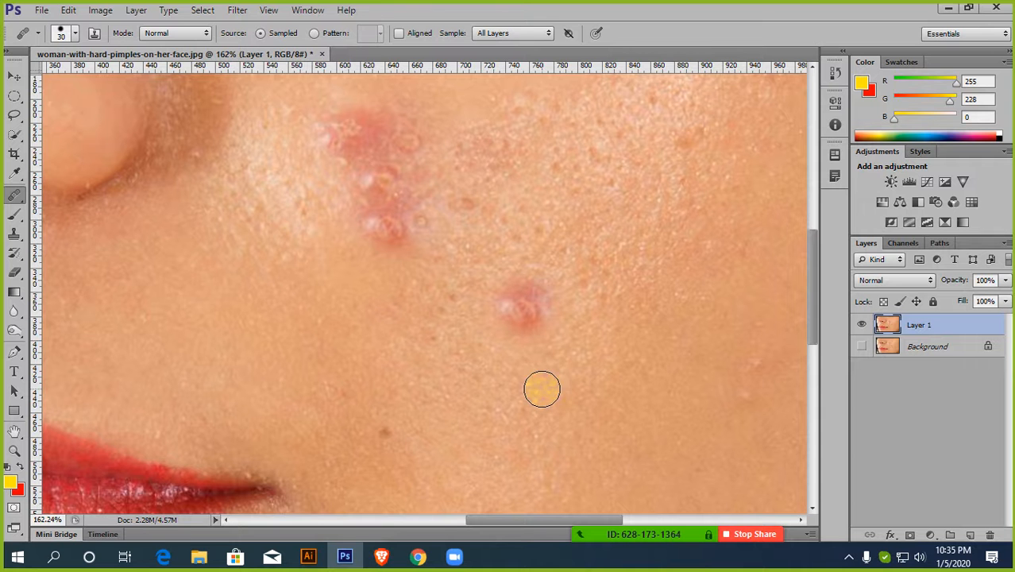
pyautogui.click(521, 300)
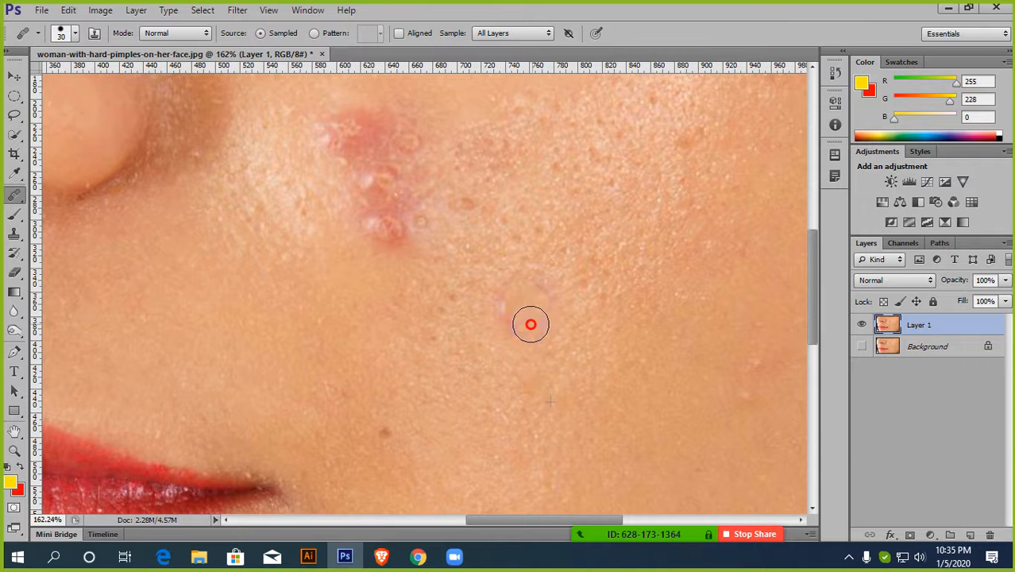
pyautogui.click(509, 303)
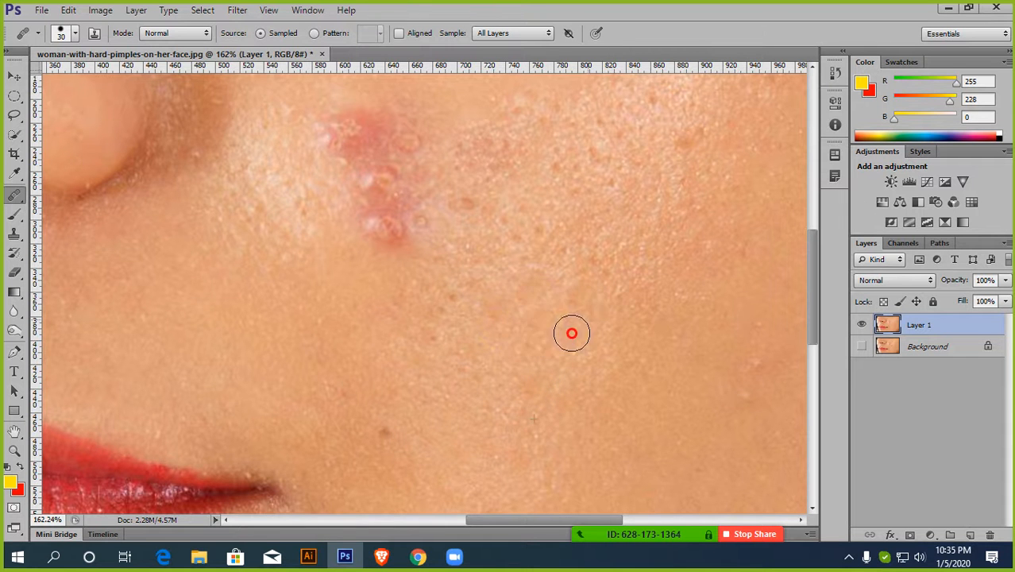
# Lower the Healing Brush hardness to 33%, keeping the size at 30 px
pyautogui.scroll(-3, 596, 311)
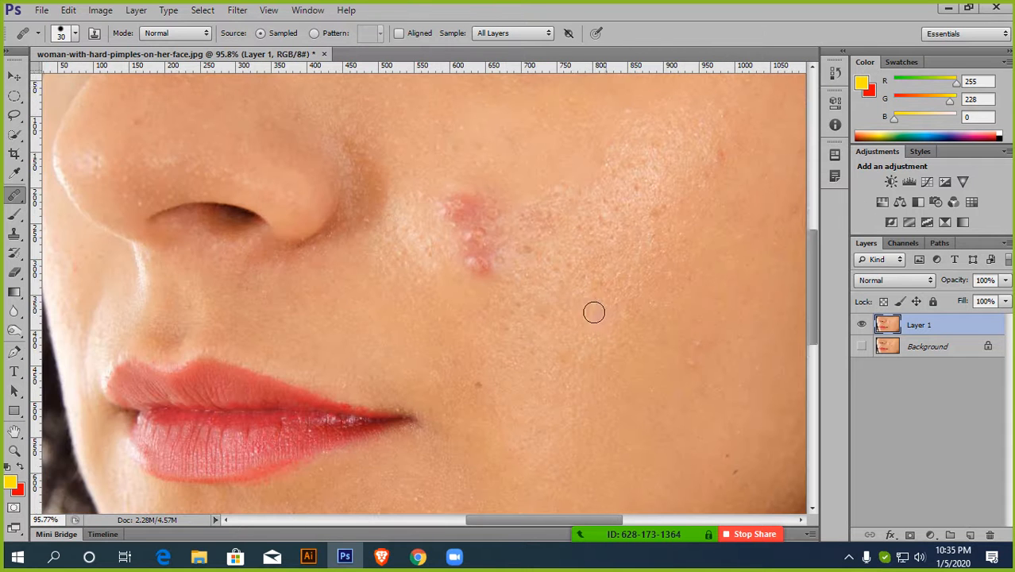
pyautogui.click(61, 33)
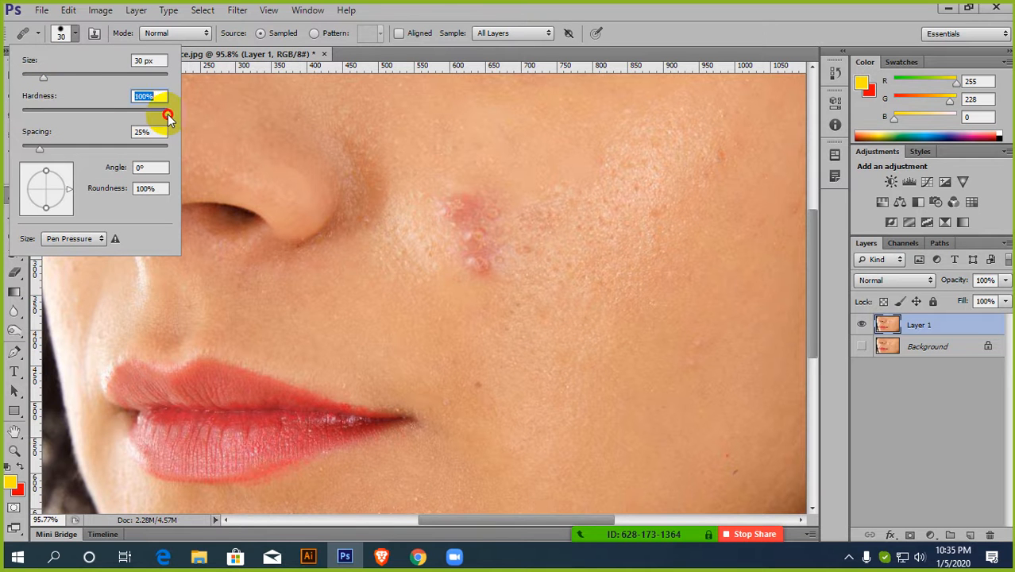
pyautogui.moveTo(168, 117); pyautogui.dragTo(105, 117)
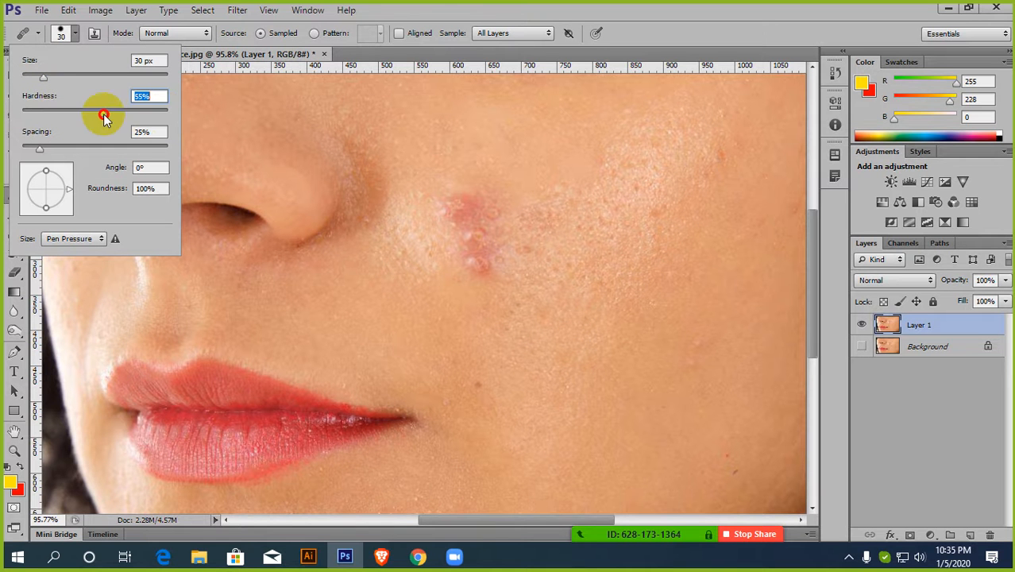
pyautogui.click(423, 15)
# Heal the lower and middle parts of the red cluster beside the nose, resampling clean skin between strokes
pyautogui.scroll(1, 451, 278)
pyautogui.scroll(5, 452, 278)
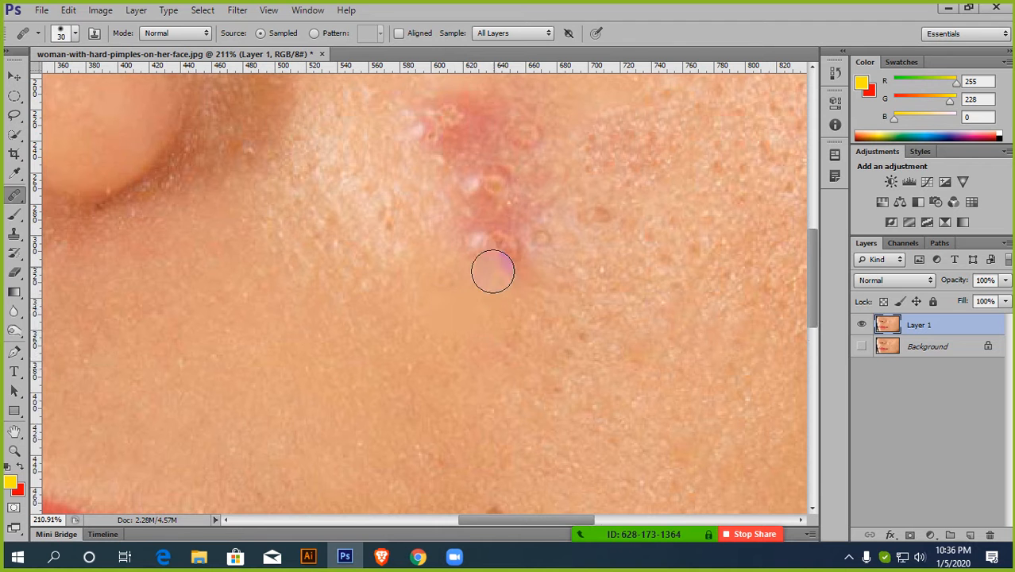
pyautogui.moveTo(478, 255); pyautogui.dragTo(483, 236)
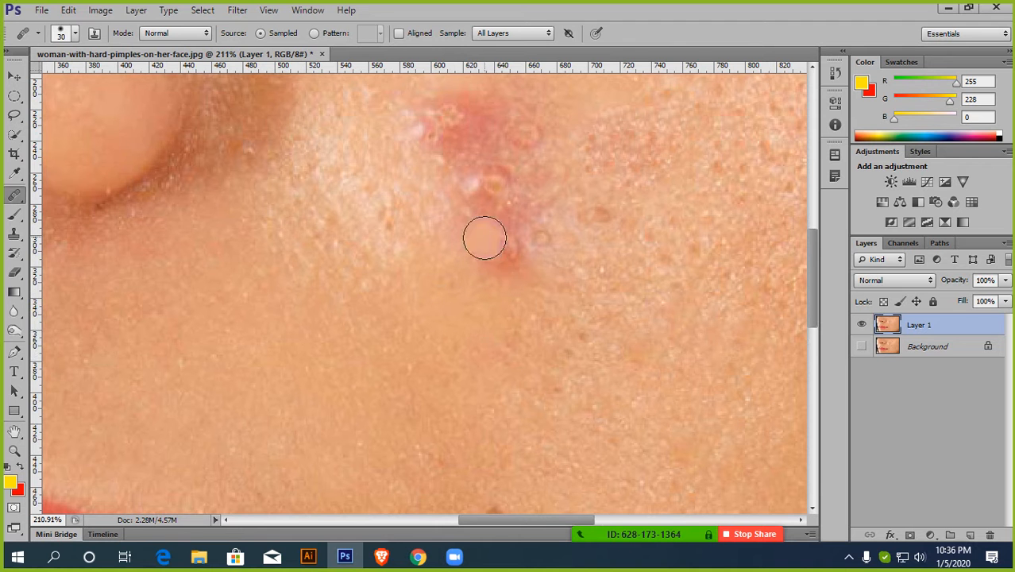
pyautogui.click(515, 263)
pyautogui.moveTo(503, 276)
pyautogui.mouseDown()
pyautogui.moveTo(498, 251)
pyautogui.moveTo(483, 274)
pyautogui.moveTo(512, 259)
pyautogui.moveTo(483, 236)
pyautogui.moveTo(531, 240)
pyautogui.moveTo(516, 202)
pyautogui.mouseUp()
pyautogui.keyDown('alt'); pyautogui.click(437, 324); pyautogui.keyUp('alt')
pyautogui.keyDown('alt'); pyautogui.click(392, 336); pyautogui.keyUp('alt')
pyautogui.moveTo(442, 183)
pyautogui.mouseDown()
pyautogui.moveTo(472, 185)
pyautogui.moveTo(485, 206)
pyautogui.mouseUp()
pyautogui.keyDown('alt'); pyautogui.click(351, 197); pyautogui.keyUp('alt')
pyautogui.scroll(-2, 494, 193)
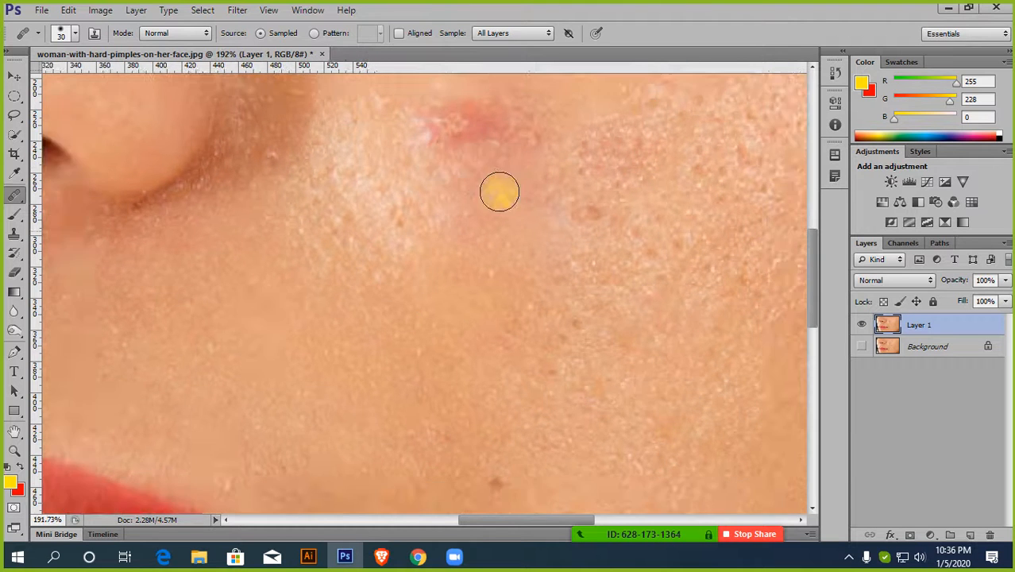
# Raise the Healing Brush hardness to 98%
pyautogui.click(67, 32)
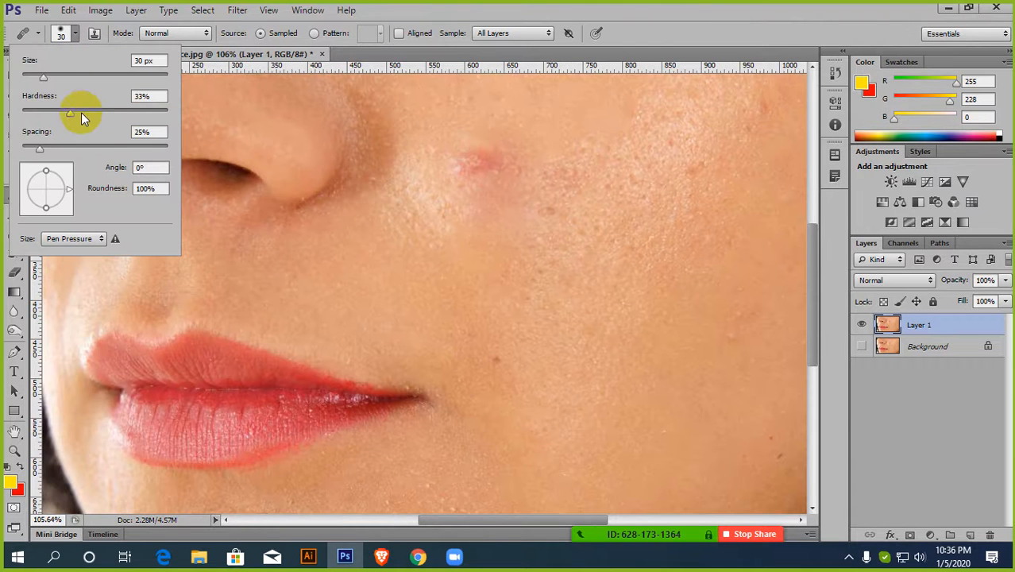
pyautogui.moveTo(66, 115); pyautogui.dragTo(140, 128)
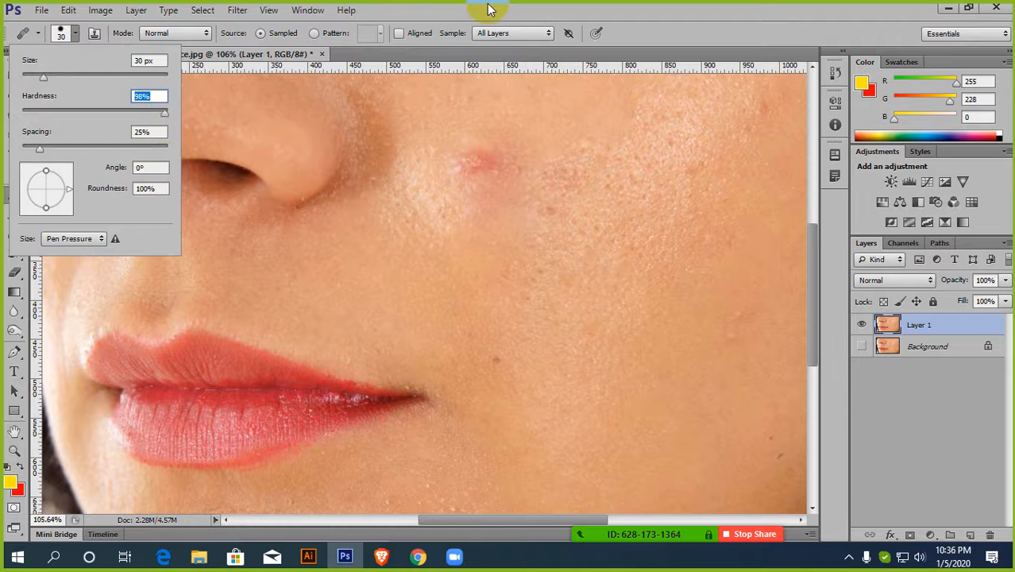
pyautogui.click(516, 258)
pyautogui.scroll(-3, 515, 259)
pyautogui.scroll(2, 516, 259)
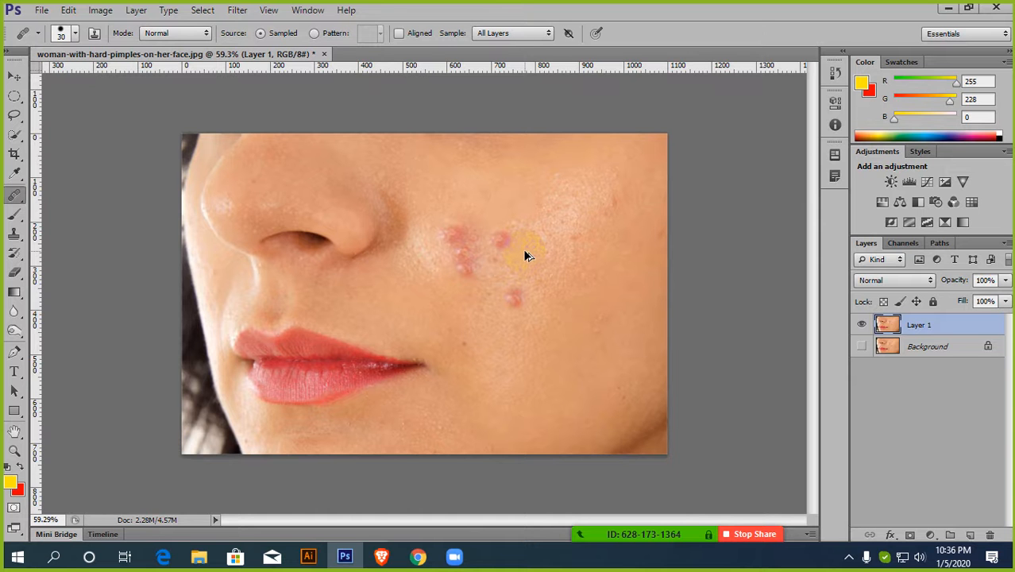
pyautogui.click(834, 73)
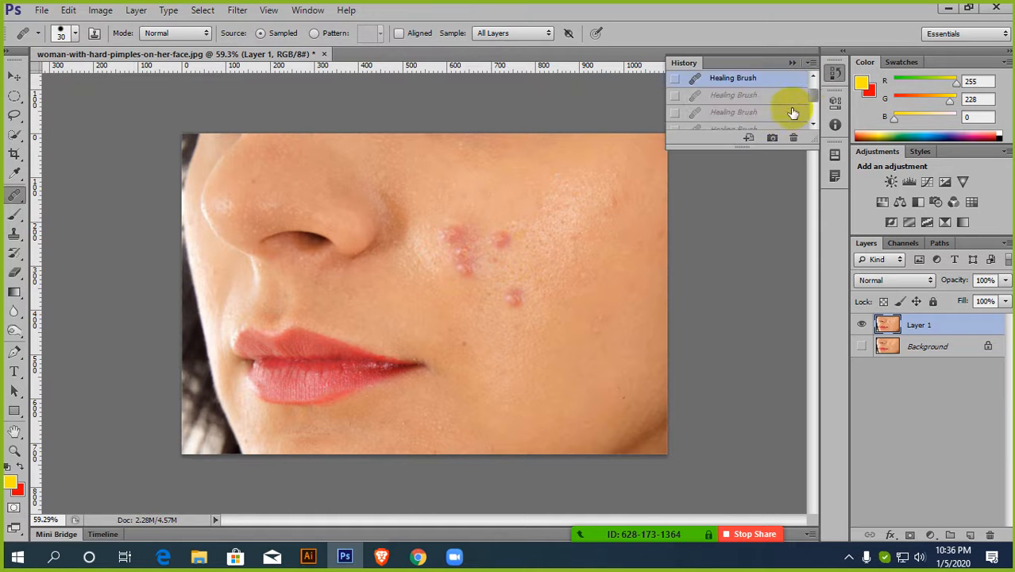
pyautogui.click(729, 83)
pyautogui.scroll(1, 729, 94)
pyautogui.click(729, 84)
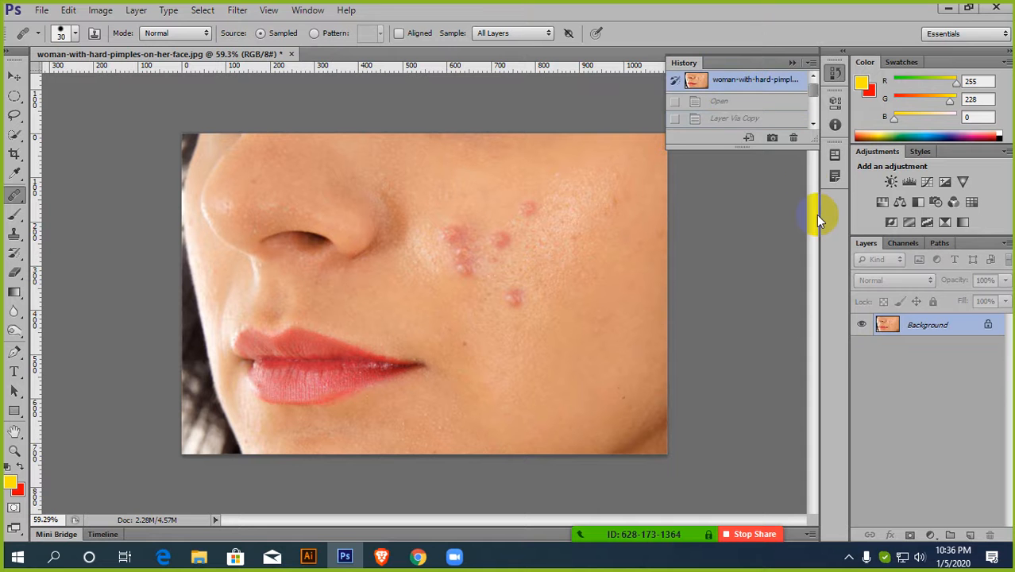
pyautogui.hotkey('ctrl', 'z')
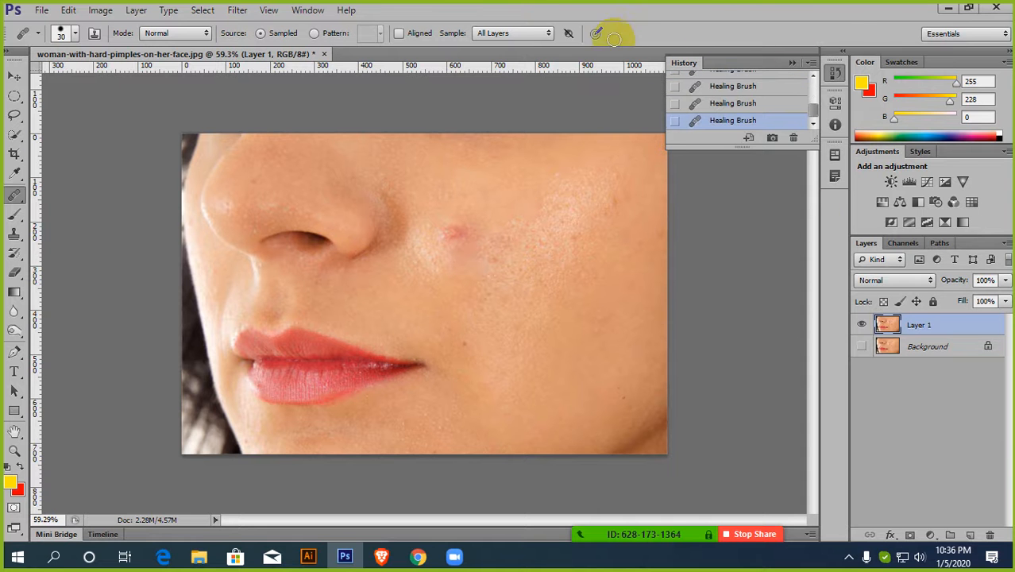
# Switch to the Patch tool and revert the photo to its original opening snapshot in the history
pyautogui.rightClick(14, 195)
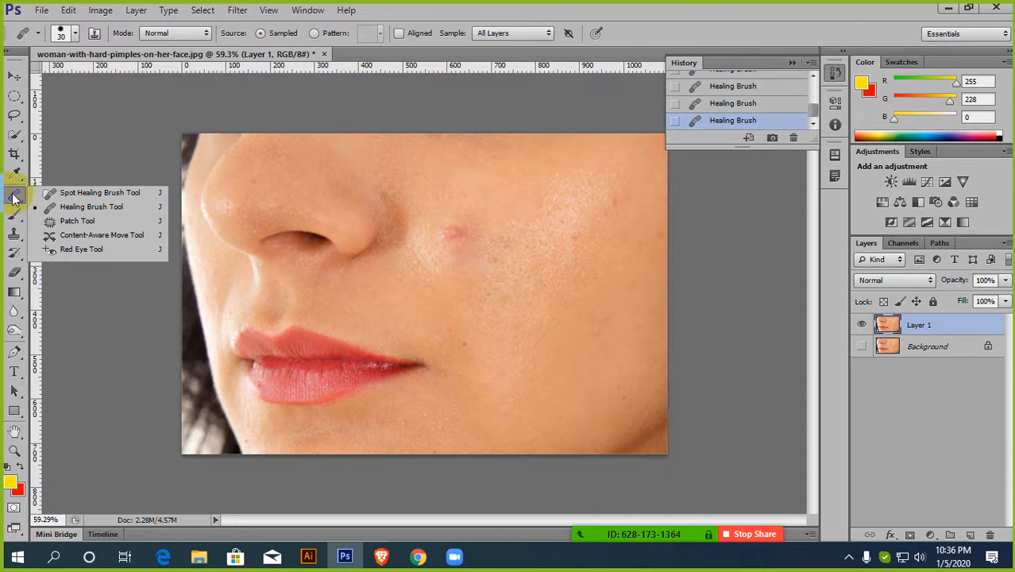
pyautogui.click(78, 221)
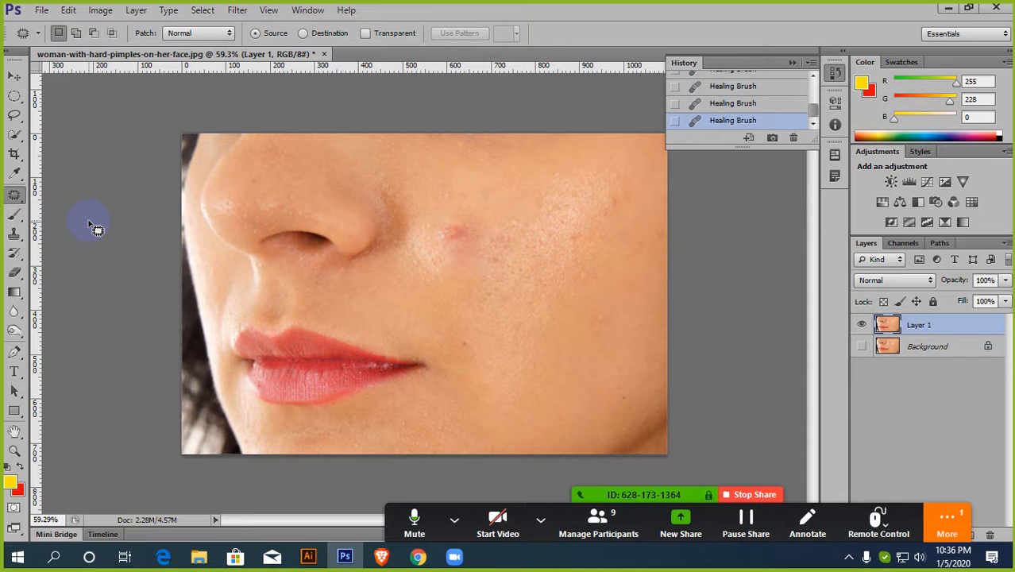
pyautogui.scroll(3, 742, 101)
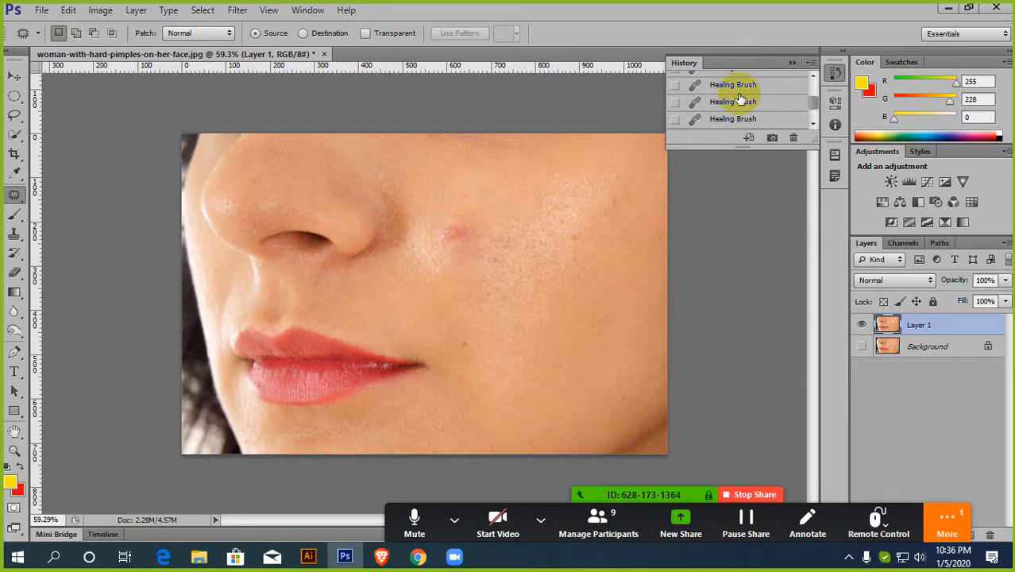
pyautogui.scroll(5, 739, 99)
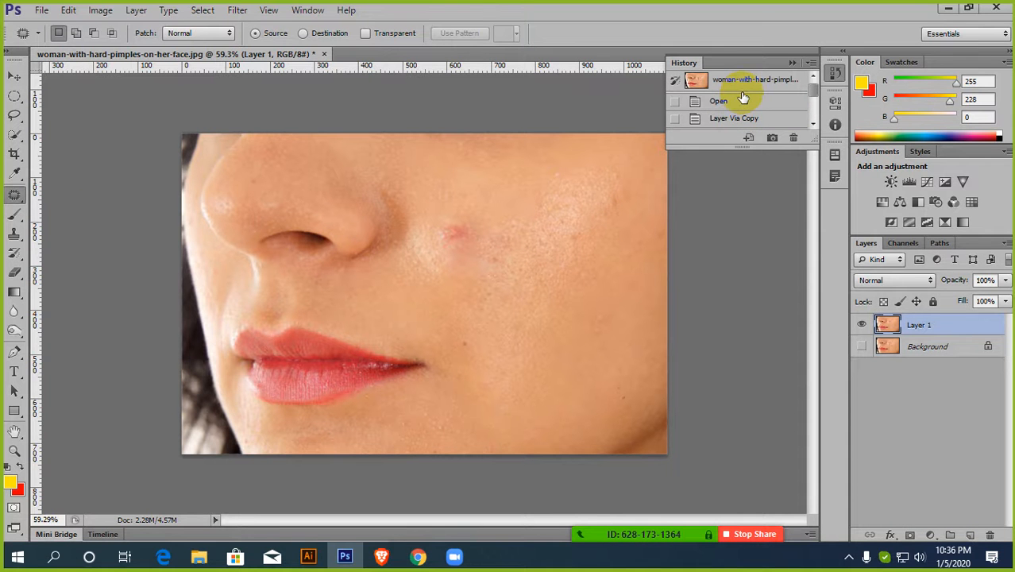
pyautogui.click(742, 80)
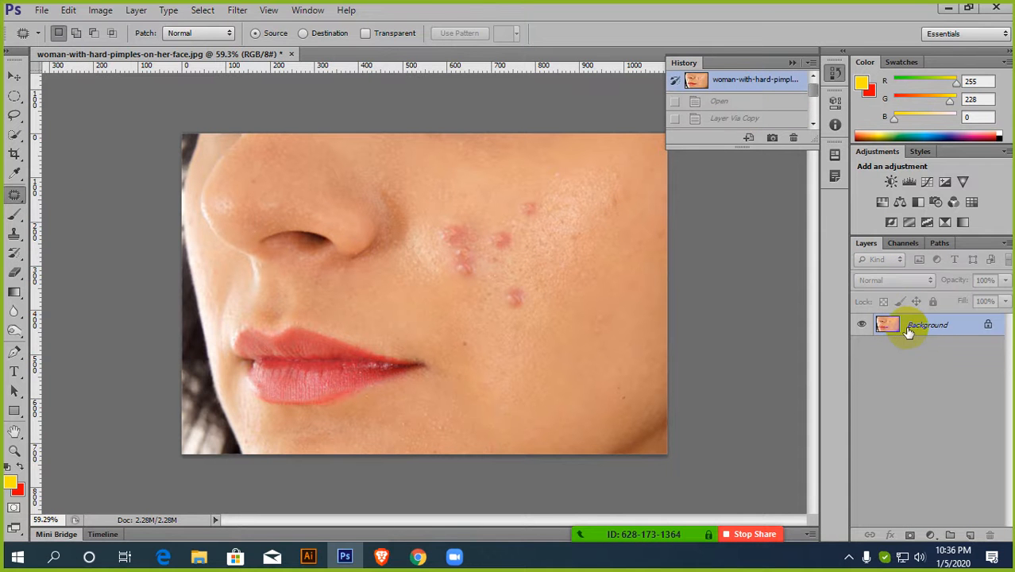
# Duplicate the Background onto a new layer, hide the Background layer and collapse the history
pyautogui.hotkey('ctrl', 'j')
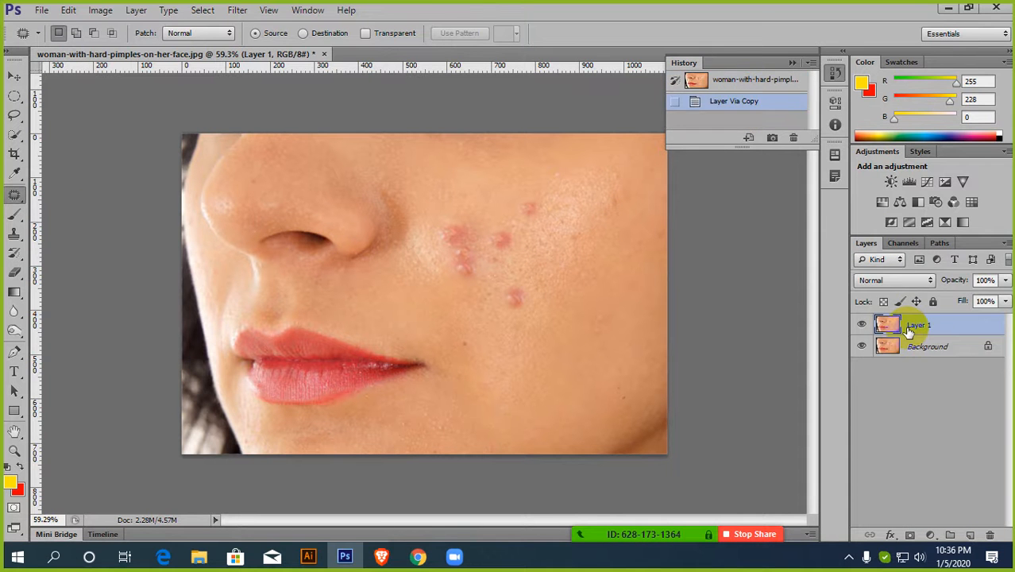
pyautogui.click(865, 346)
pyautogui.scroll(3, 569, 265)
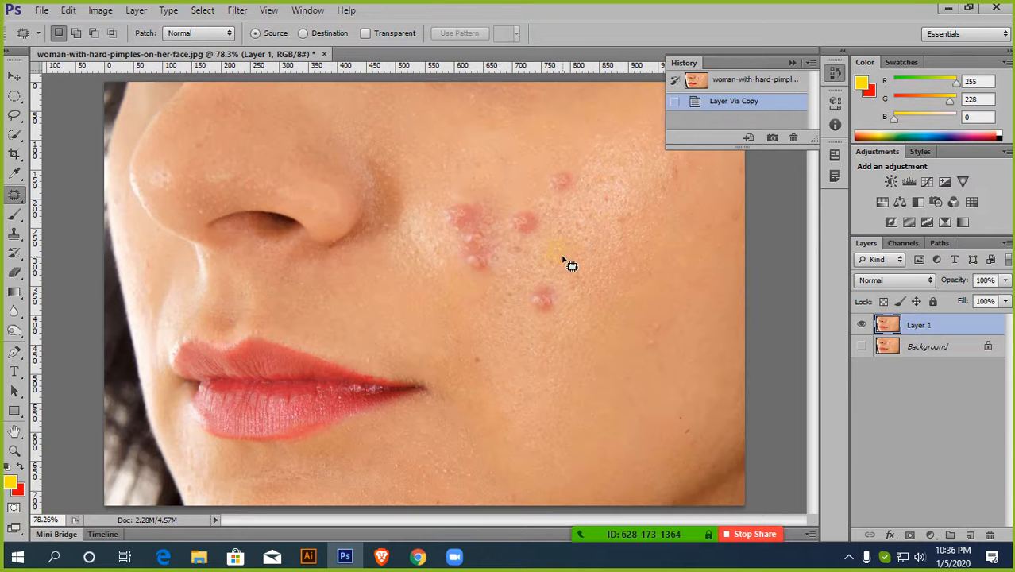
pyautogui.click(793, 62)
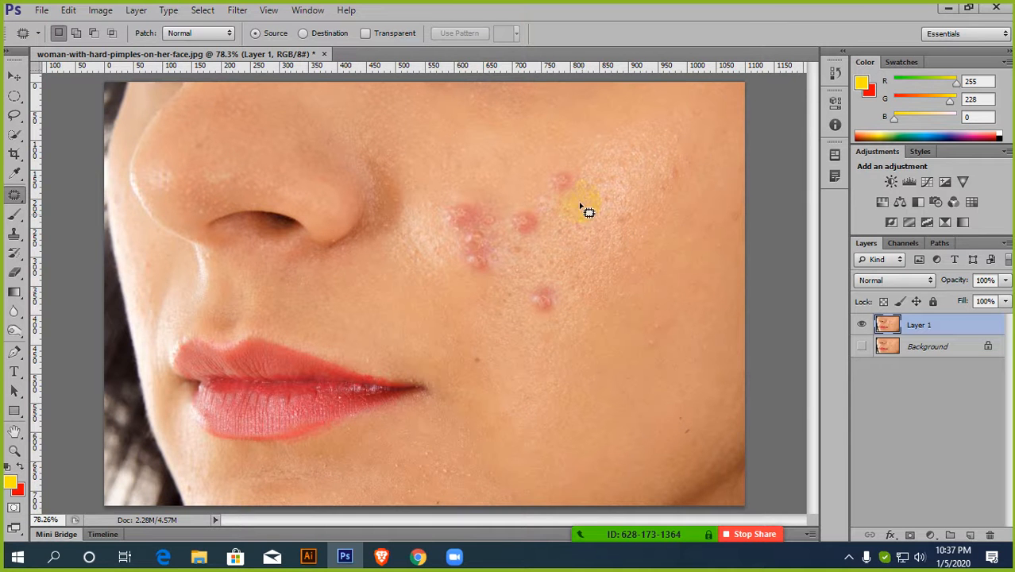
# Outline the lowest isolated pimple on the cheek with the Patch tool, patch it from the clean skin diagonally below, and deselect
pyautogui.scroll(2, 560, 249)
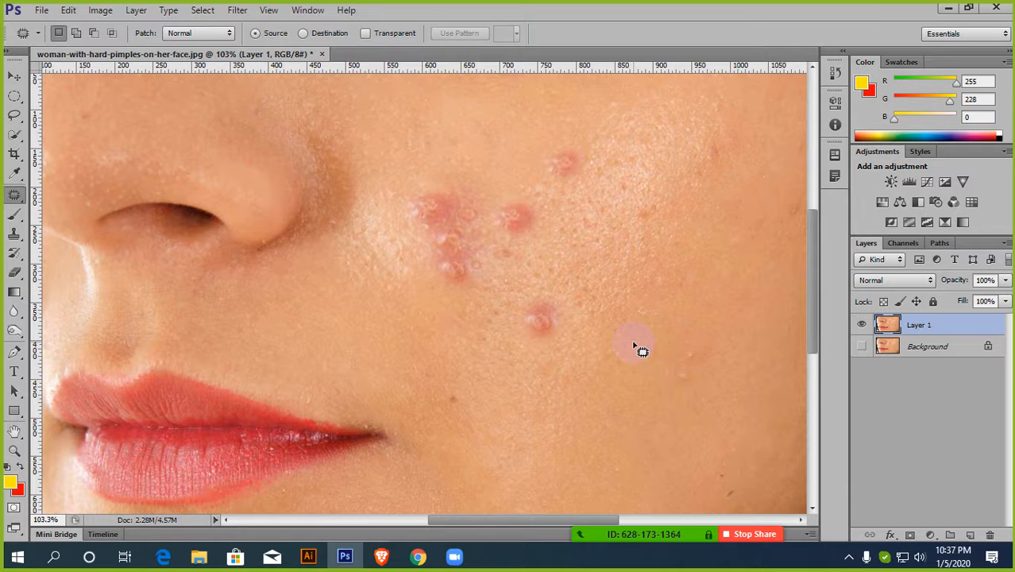
pyautogui.scroll(1, 605, 330)
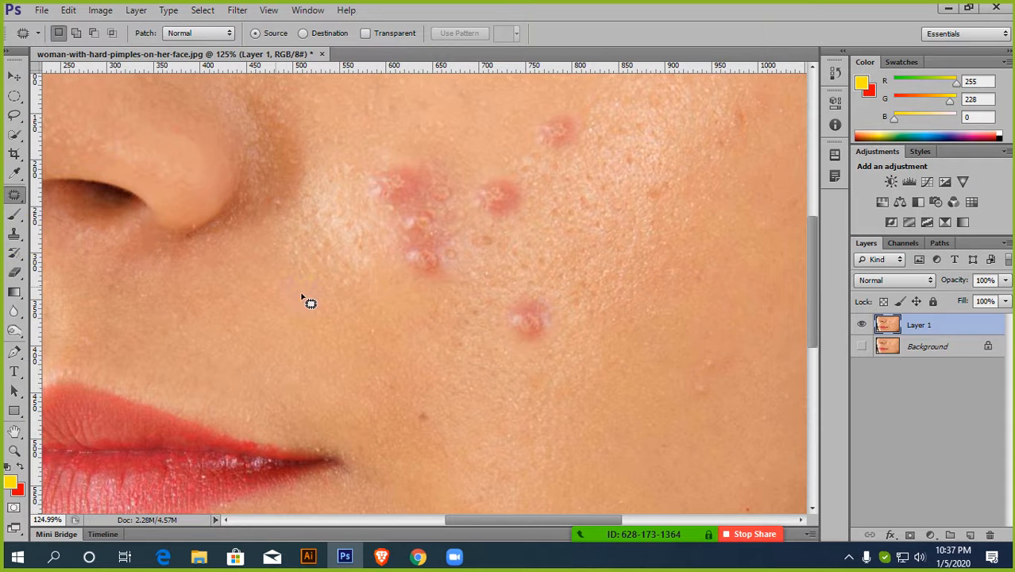
pyautogui.rightClick(14, 195)
pyautogui.click(79, 219)
pyautogui.scroll(-1, 635, 327)
pyautogui.scroll(-1, 636, 327)
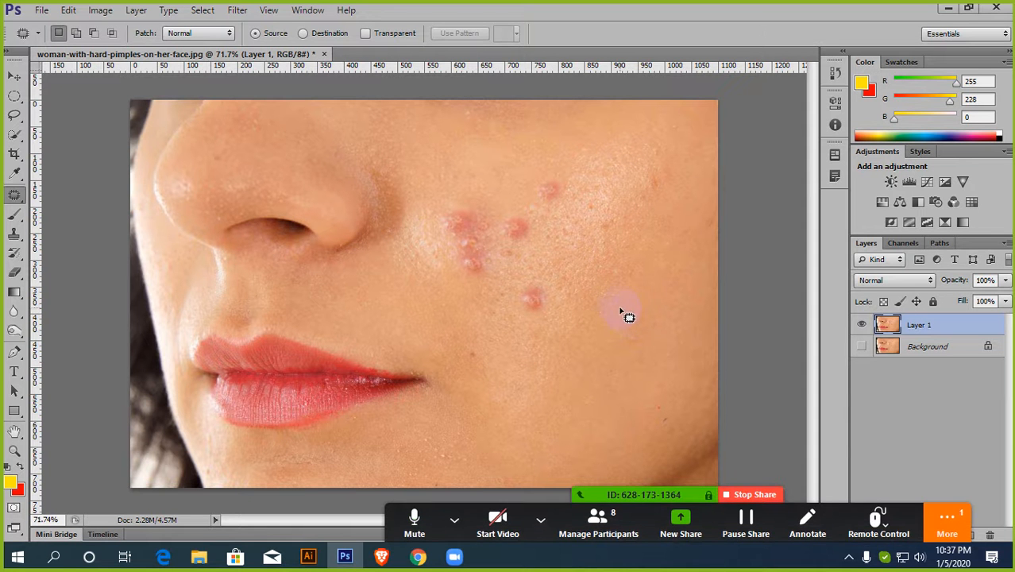
pyautogui.scroll(4, 625, 315)
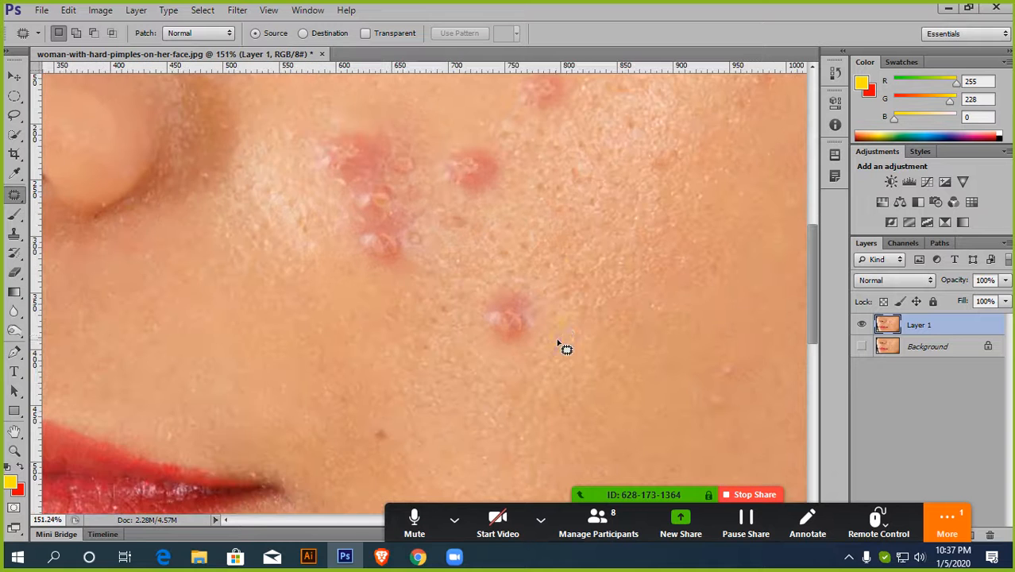
pyautogui.scroll(2, 566, 281)
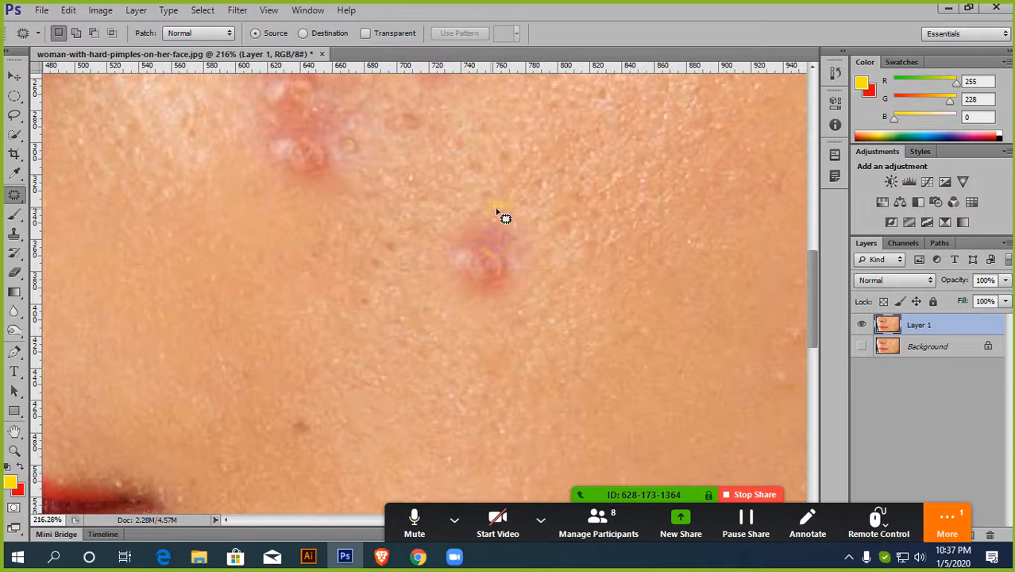
pyautogui.moveTo(484, 276)
pyautogui.mouseDown()
pyautogui.moveTo(481, 216)
pyautogui.moveTo(437, 242)
pyautogui.moveTo(432, 283)
pyautogui.moveTo(450, 316)
pyautogui.moveTo(511, 312)
pyautogui.moveTo(540, 284)
pyautogui.moveTo(539, 235)
pyautogui.moveTo(485, 220)
pyautogui.mouseUp()
pyautogui.scroll(-3, 494, 244)
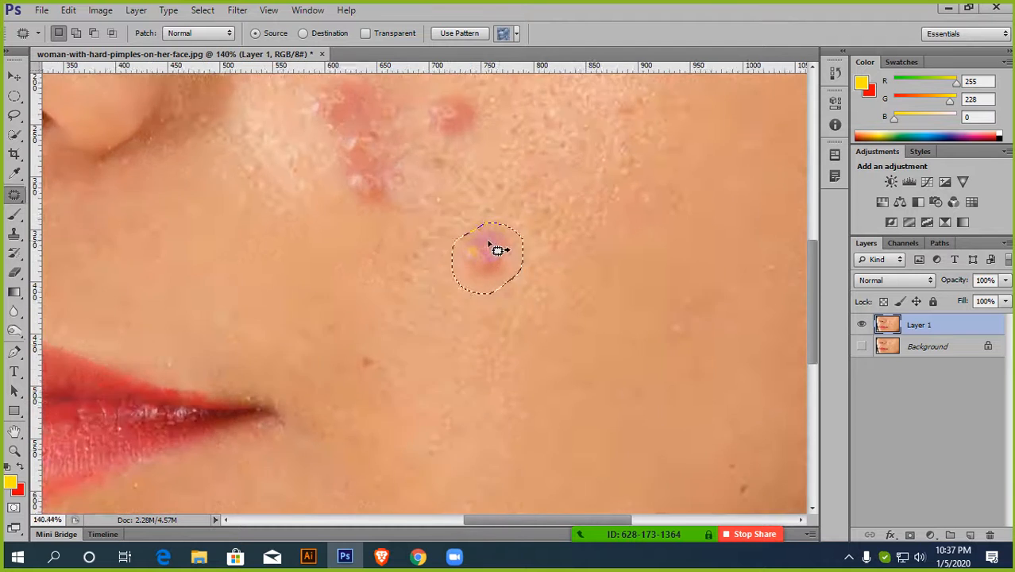
pyautogui.scroll(-2, 509, 253)
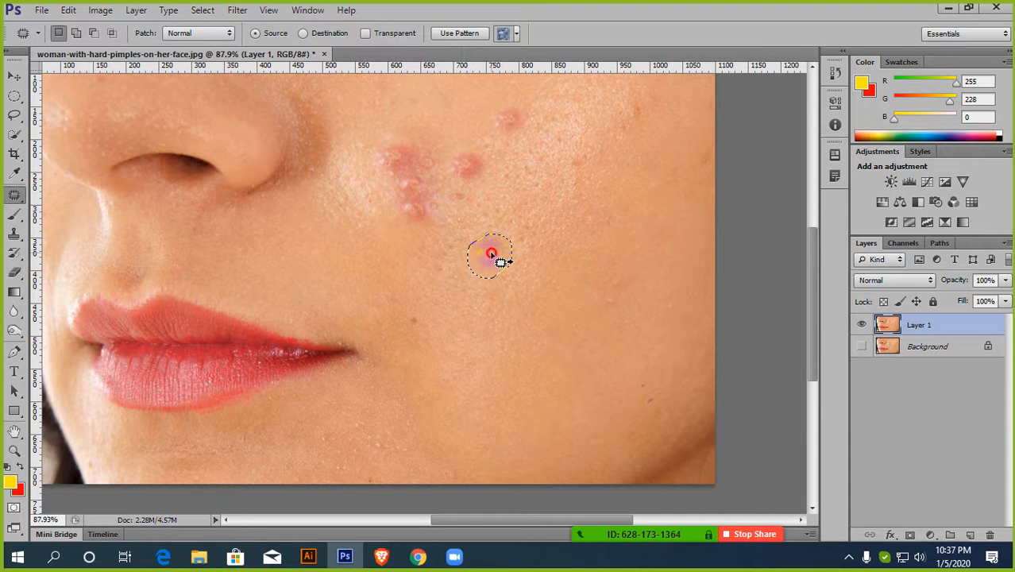
pyautogui.moveTo(492, 254); pyautogui.dragTo(540, 304)
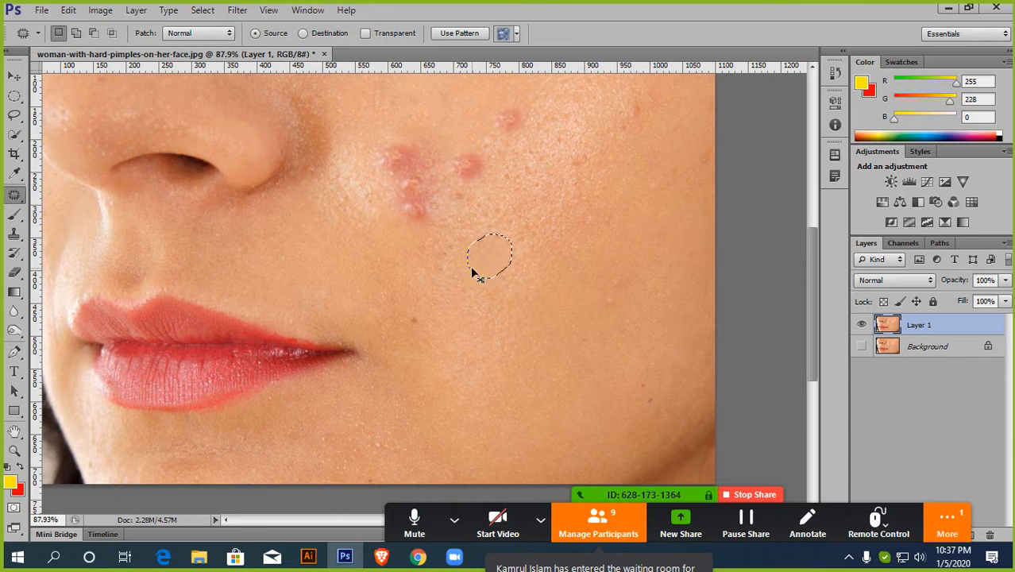
pyautogui.hotkey('ctrl', 'd')
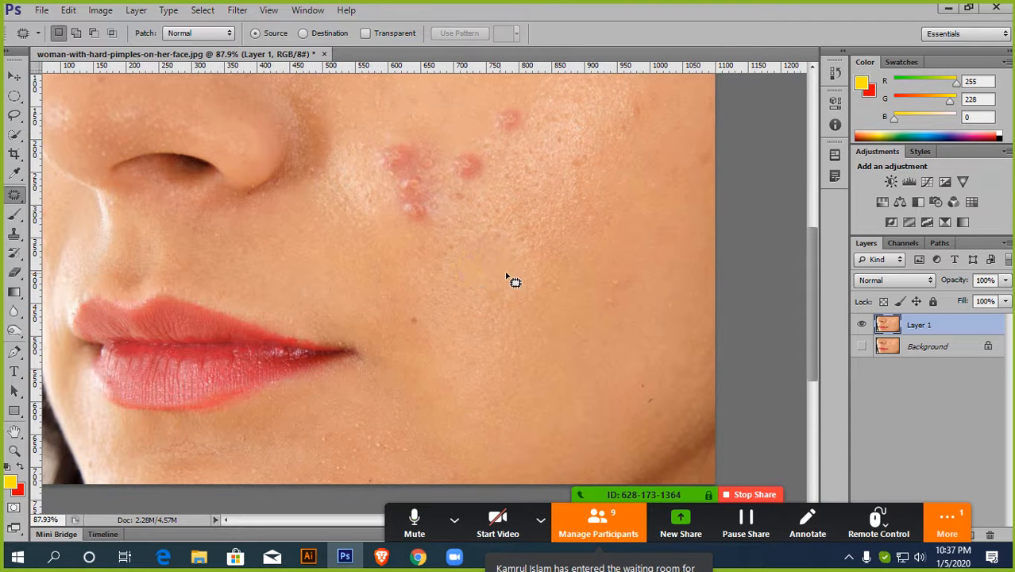
# Admit the waiting guest to the Zoom meeting and close the participants list
pyautogui.hotkey('ctrl', '-')
pyautogui.click(598, 524)
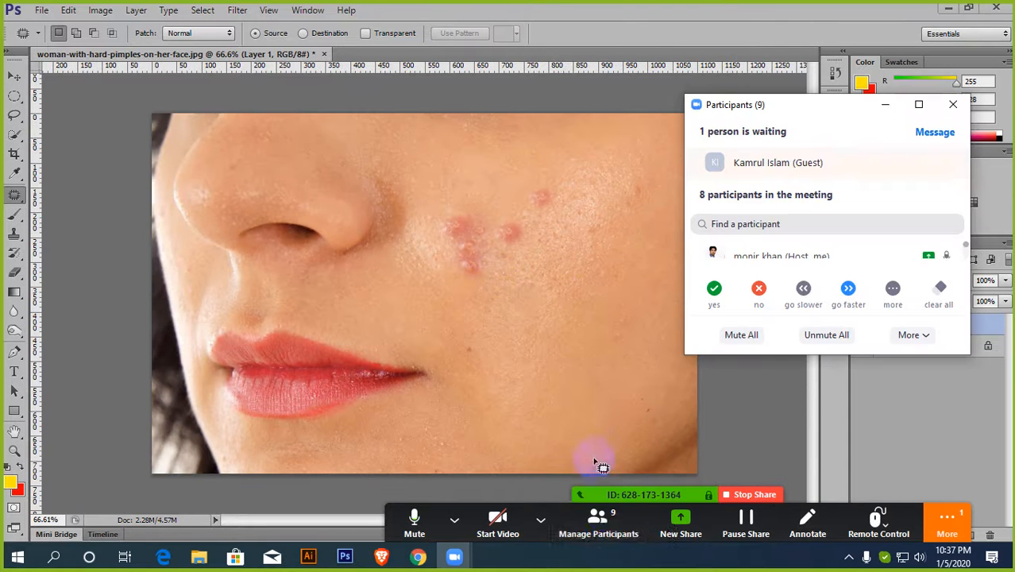
pyautogui.click(880, 163)
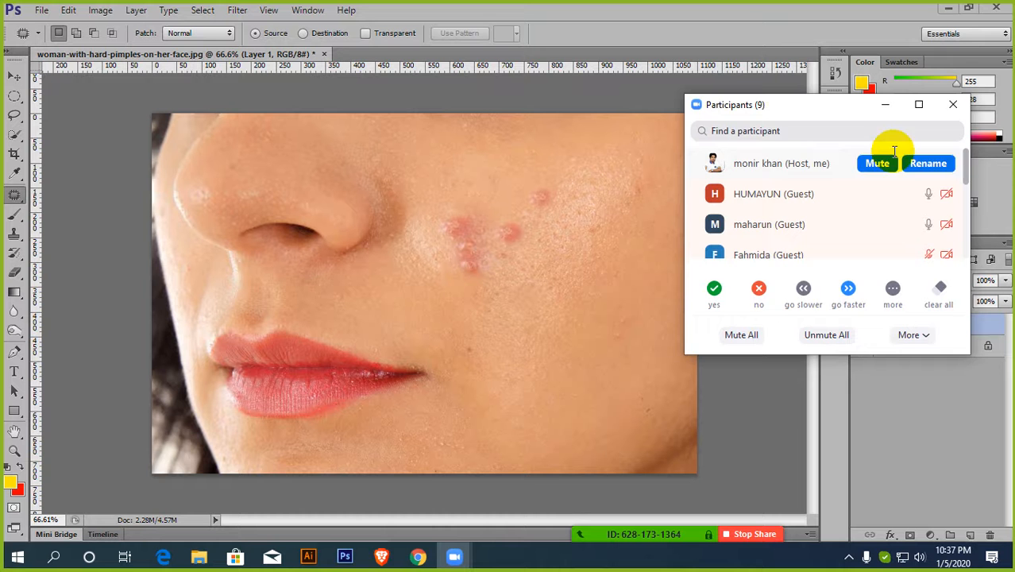
pyautogui.click(953, 104)
# Outline an area of clean skin on the outer cheek, patch it from the uppermost pimple in Source mode, and deselect
pyautogui.scroll(3, 553, 235)
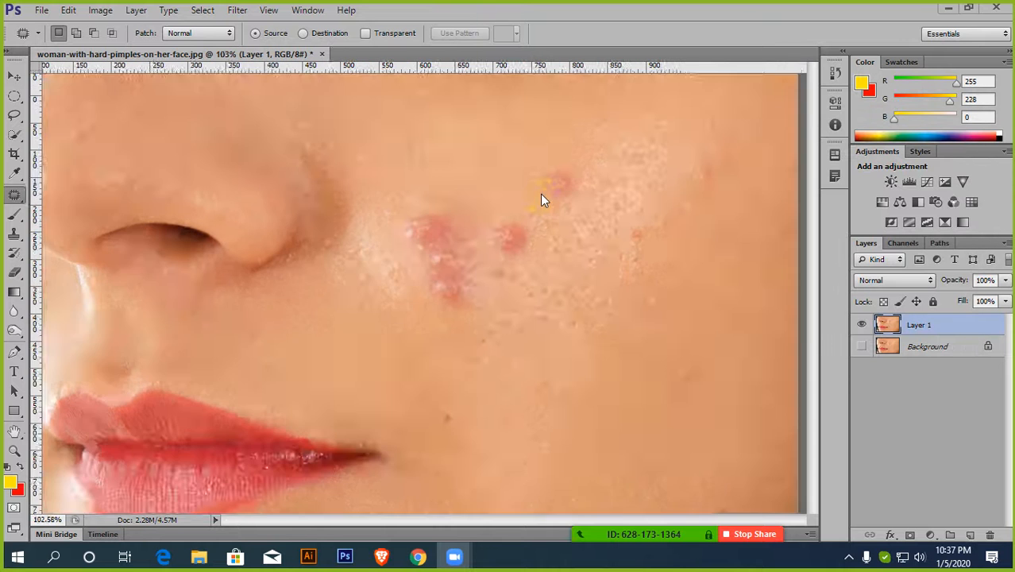
pyautogui.scroll(-2, 556, 200)
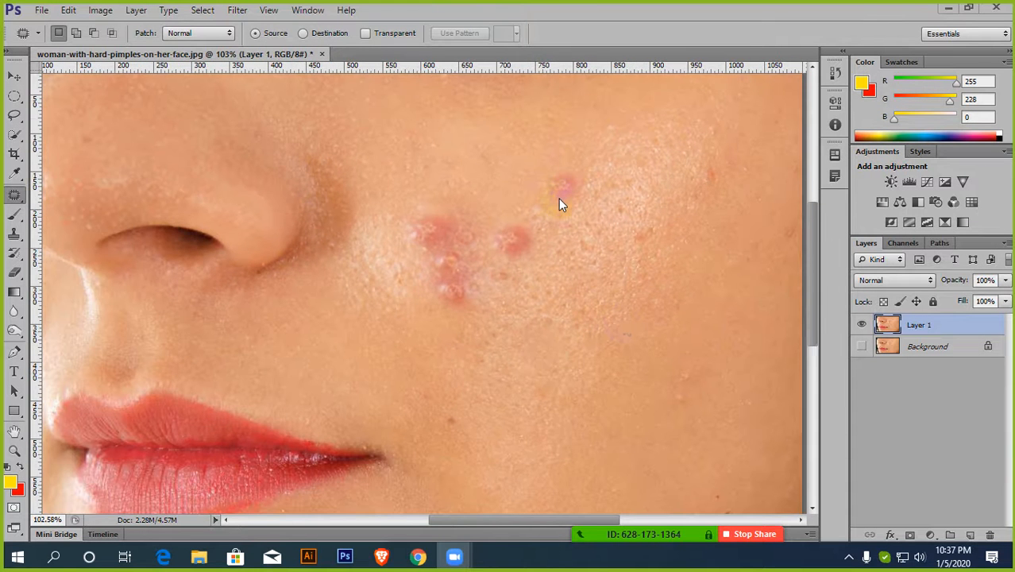
pyautogui.scroll(-2, 600, 339)
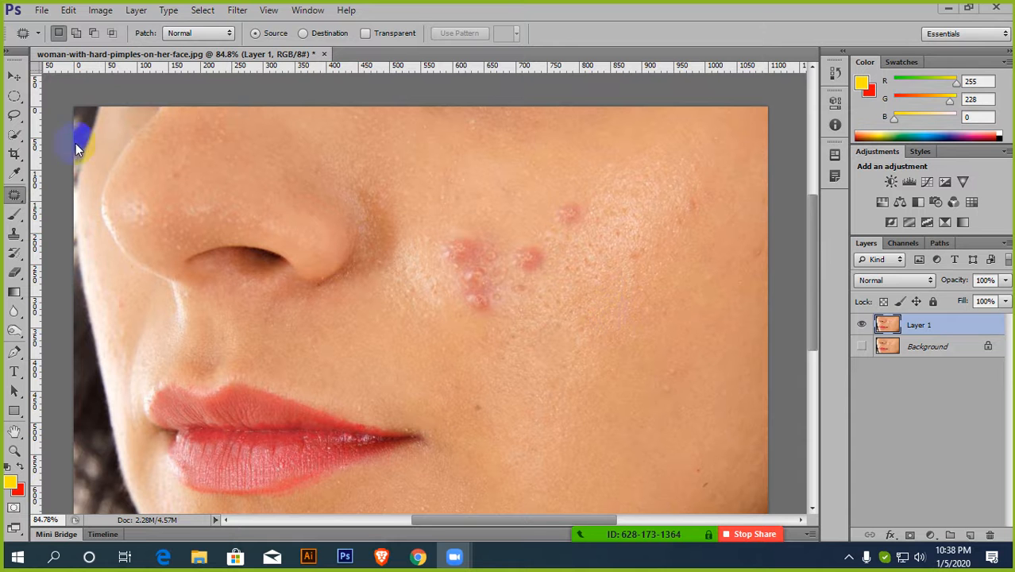
pyautogui.click(622, 295)
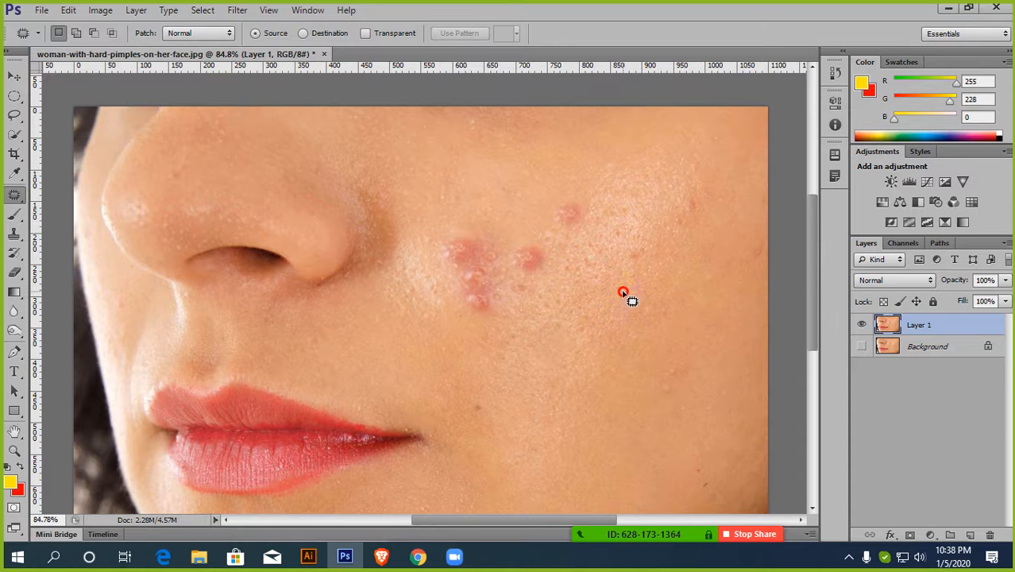
pyautogui.moveTo(624, 293); pyautogui.dragTo(625, 293)
pyautogui.moveTo(648, 333); pyautogui.dragTo(584, 227)
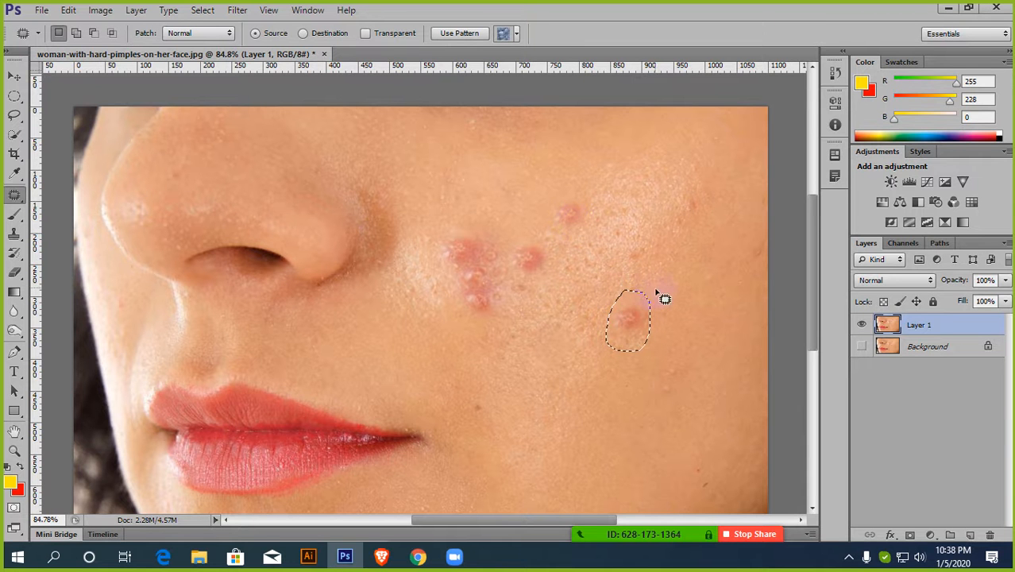
pyautogui.hotkey('ctrl', 'd')
pyautogui.scroll(-3, 604, 362)
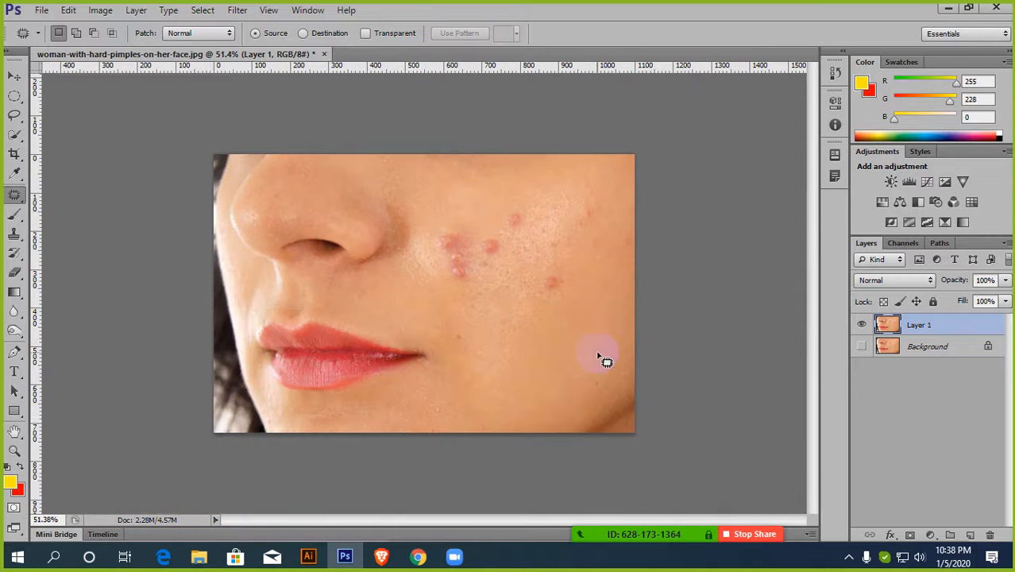
pyautogui.scroll(-1, 609, 345)
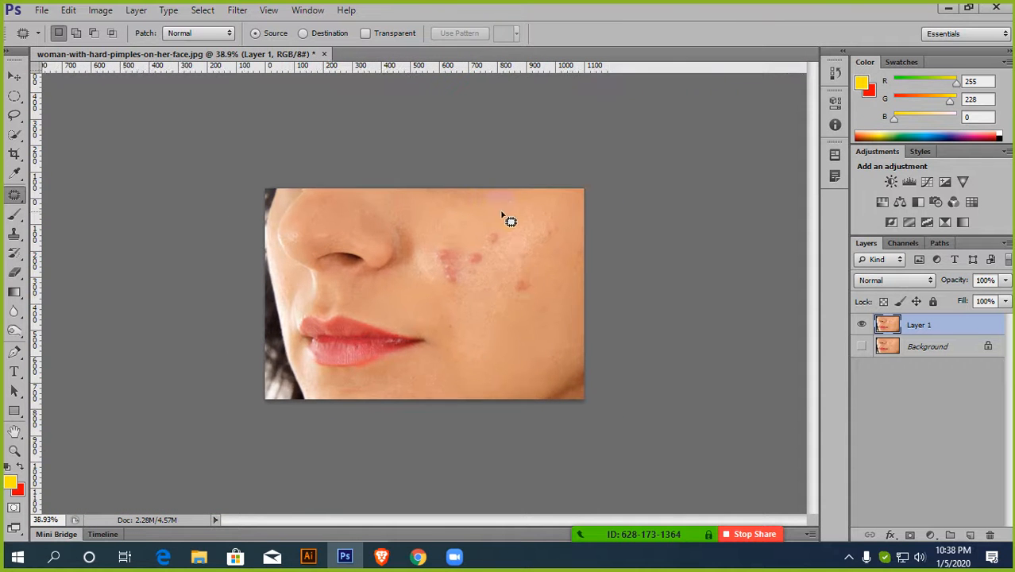
pyautogui.scroll(1, 540, 269)
pyautogui.scroll(3, 594, 266)
pyautogui.scroll(-2, 624, 294)
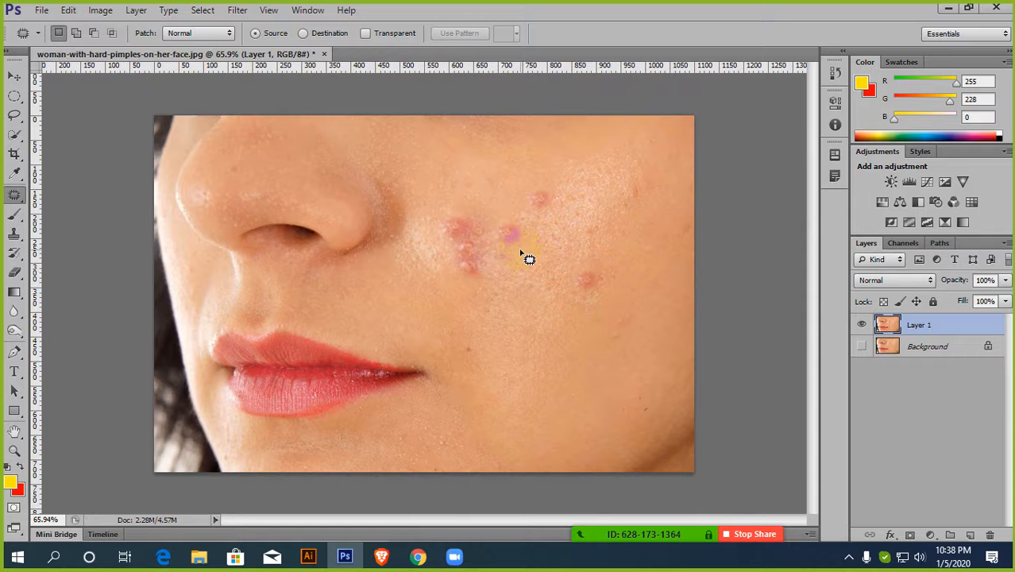
# Outline the uppermost cheek pimple with the Content-Aware Move tool, move it slightly toward the nose in Move mode with Medium adaptation, and deselect
pyautogui.rightClick(14, 197)
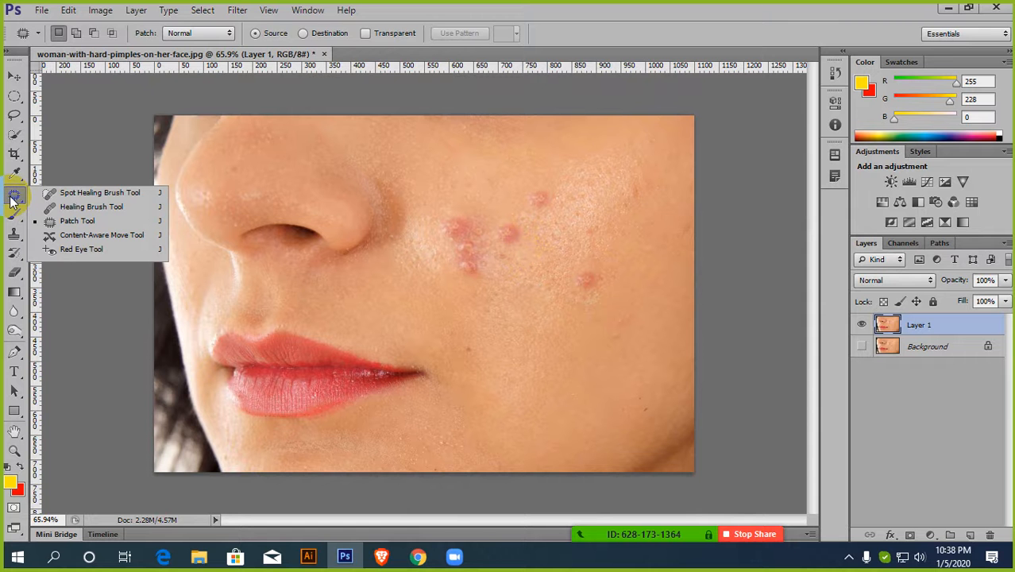
pyautogui.click(97, 235)
pyautogui.scroll(5, 476, 231)
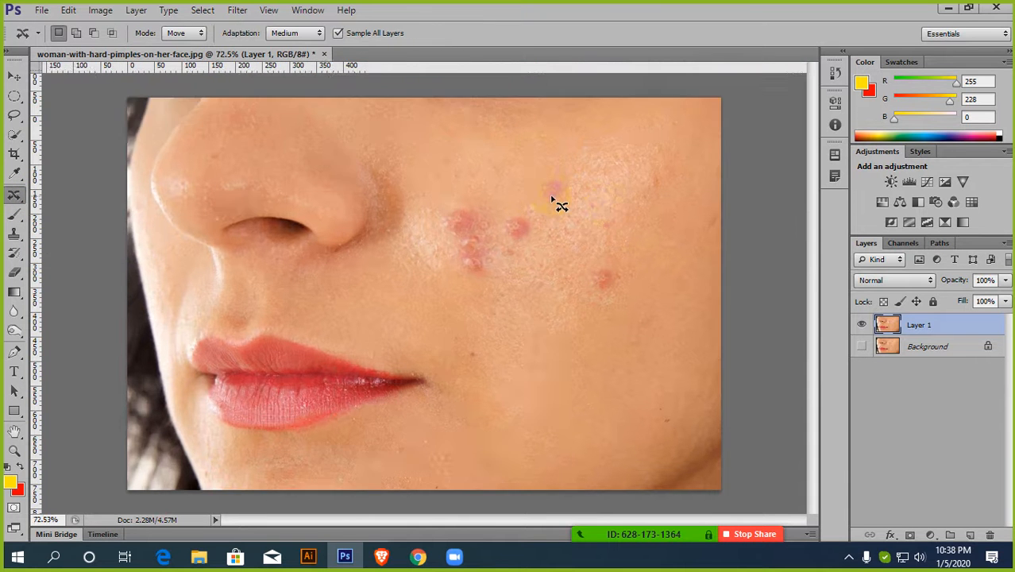
pyautogui.moveTo(575, 204)
pyautogui.mouseDown()
pyautogui.moveTo(581, 228)
pyautogui.moveTo(535, 204)
pyautogui.mouseUp()
pyautogui.scroll(3, 565, 229)
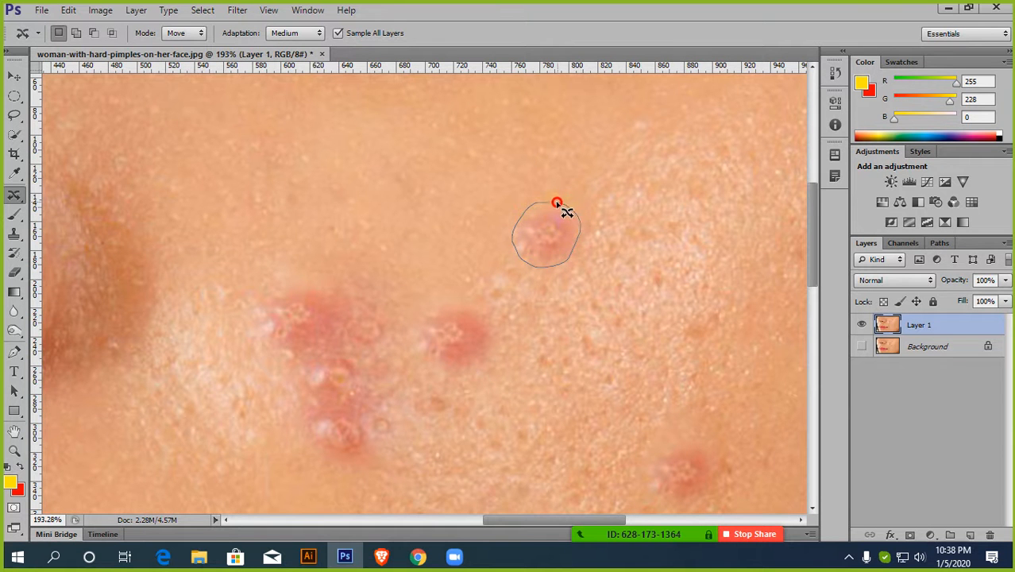
pyautogui.scroll(-3, 545, 241)
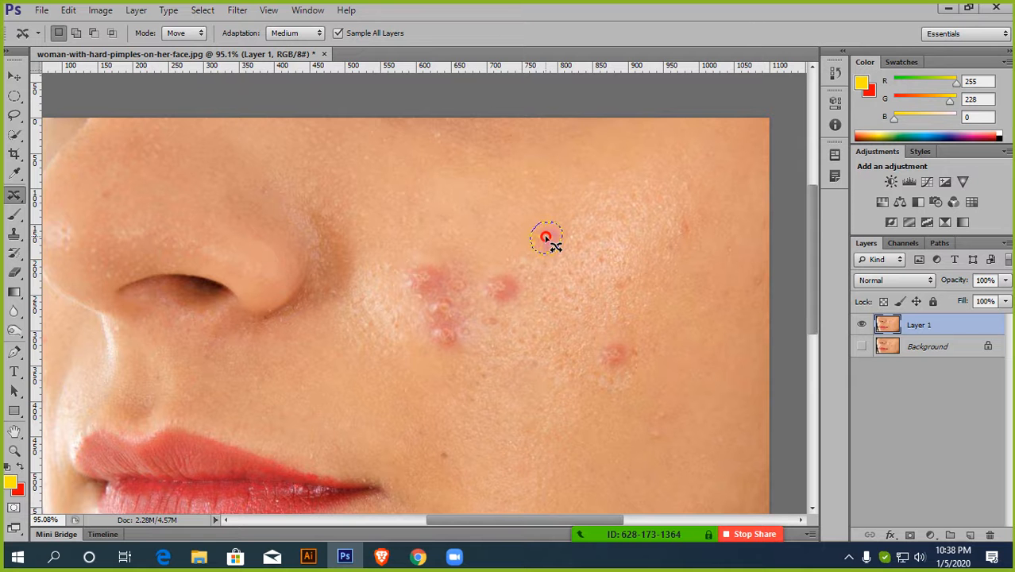
pyautogui.moveTo(546, 238); pyautogui.dragTo(538, 237)
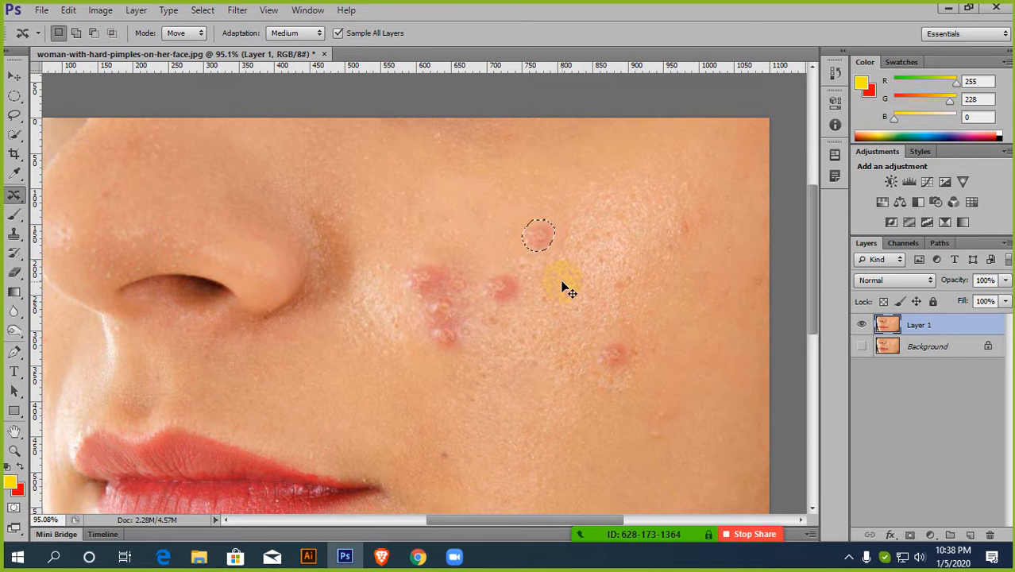
pyautogui.scroll(-3, 572, 285)
pyautogui.scroll(3, 584, 197)
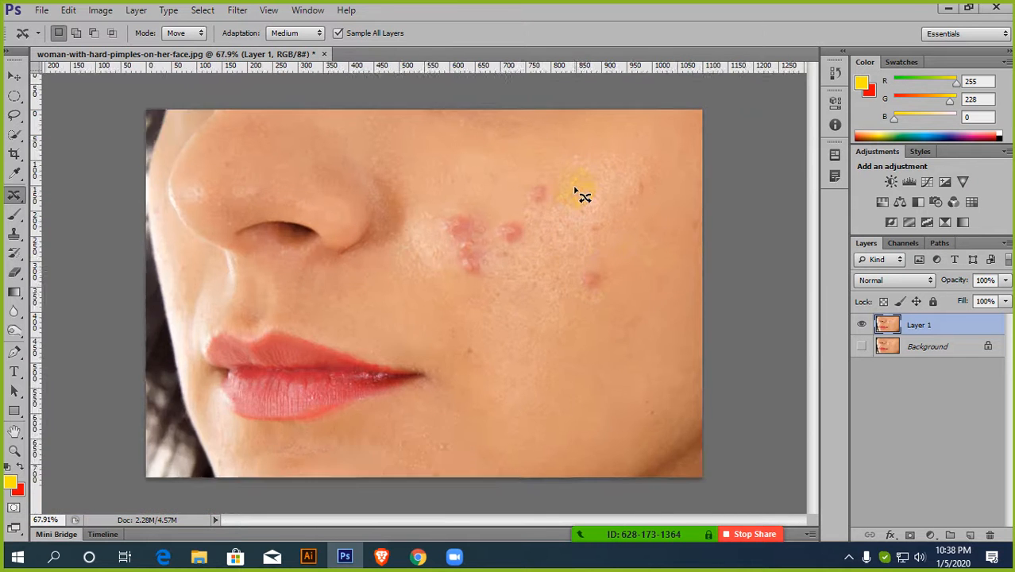
pyautogui.scroll(2, 583, 197)
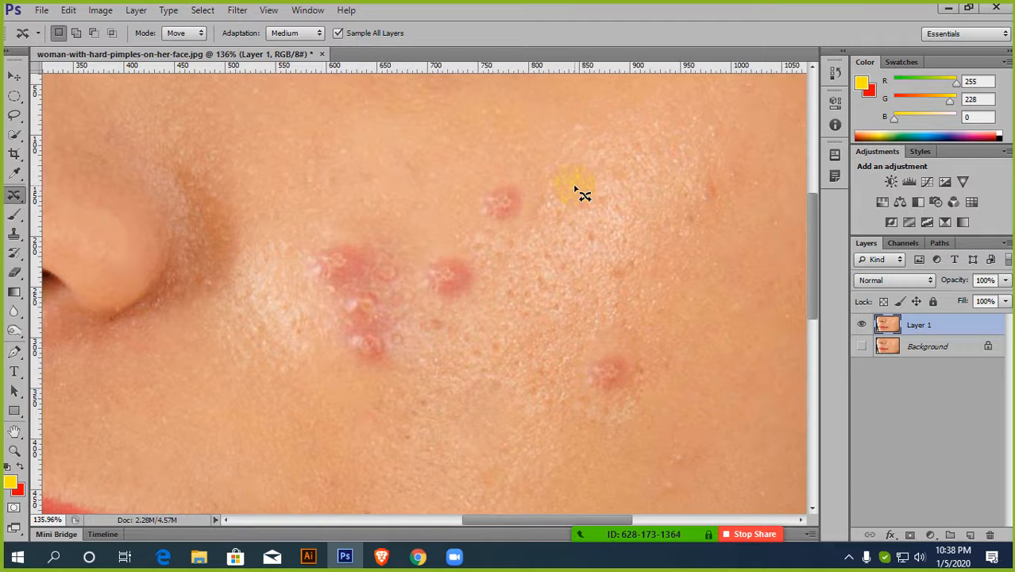
pyautogui.scroll(-2, 583, 197)
pyautogui.scroll(-3, 583, 197)
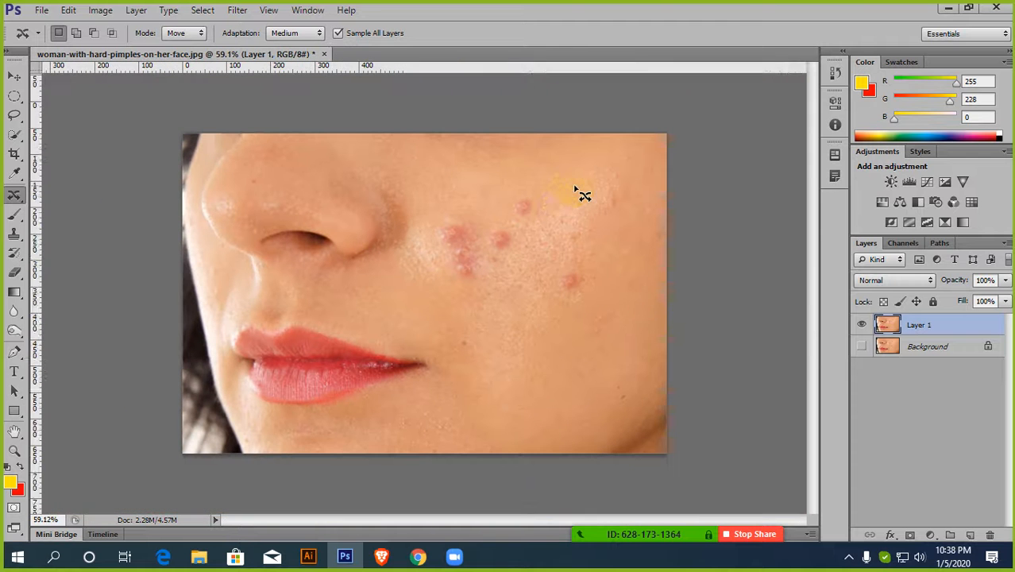
pyautogui.click(16, 194)
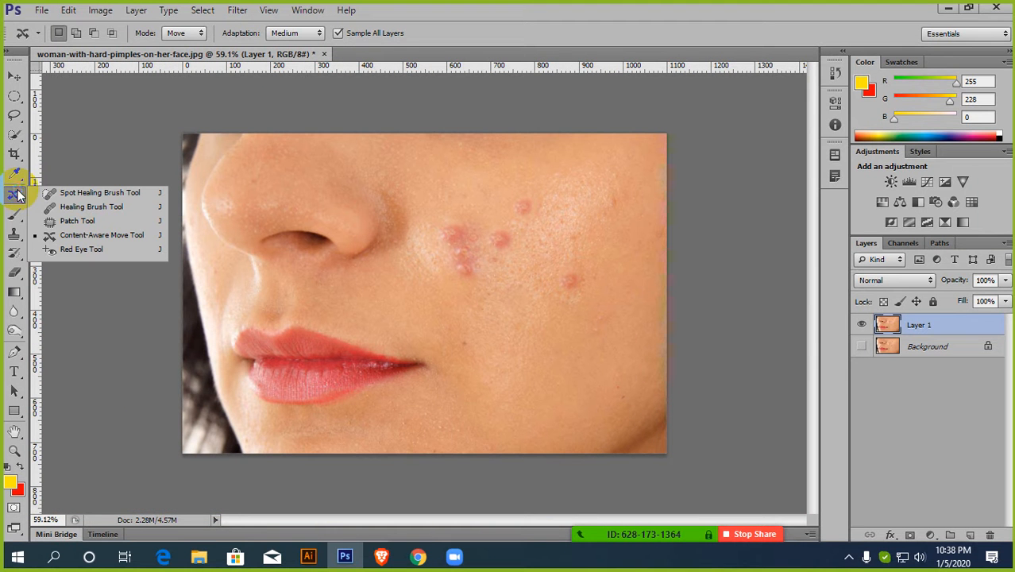
pyautogui.click(99, 234)
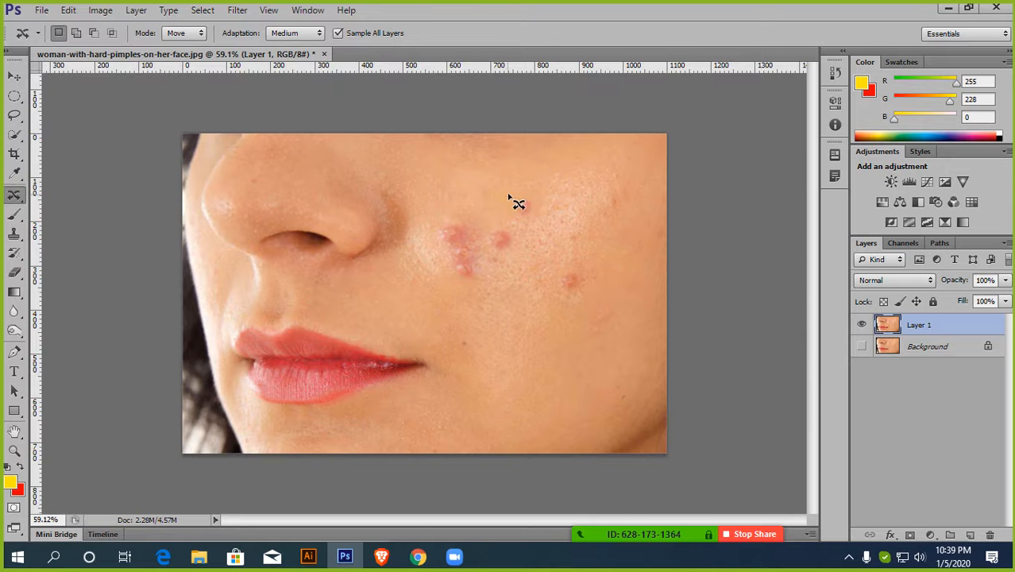
pyautogui.scroll(4, 508, 199)
pyautogui.scroll(-4, 505, 232)
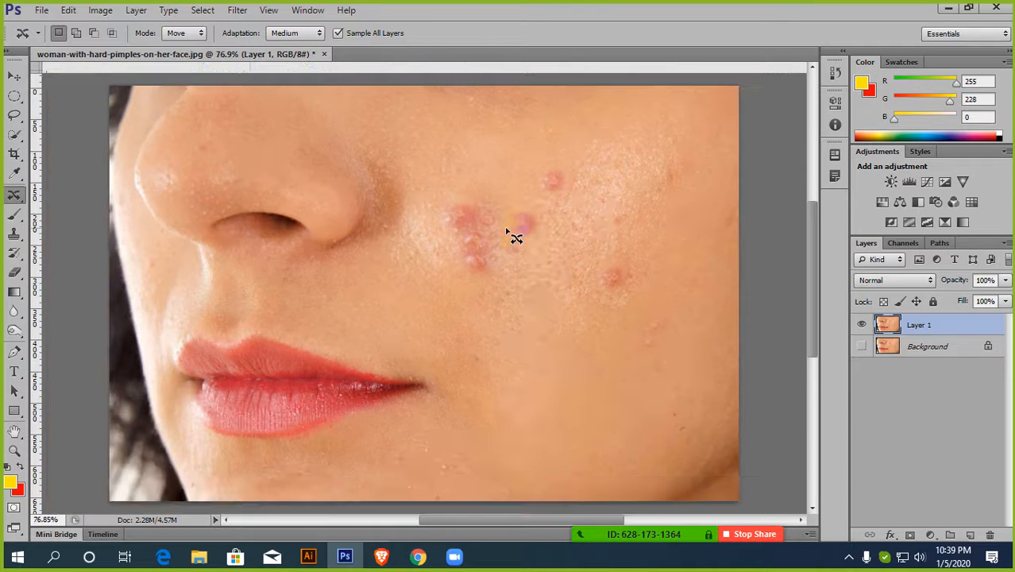
# Switch to Chrome and search Google Images for "cat"
pyautogui.click(418, 556)
pyautogui.click(208, 14)
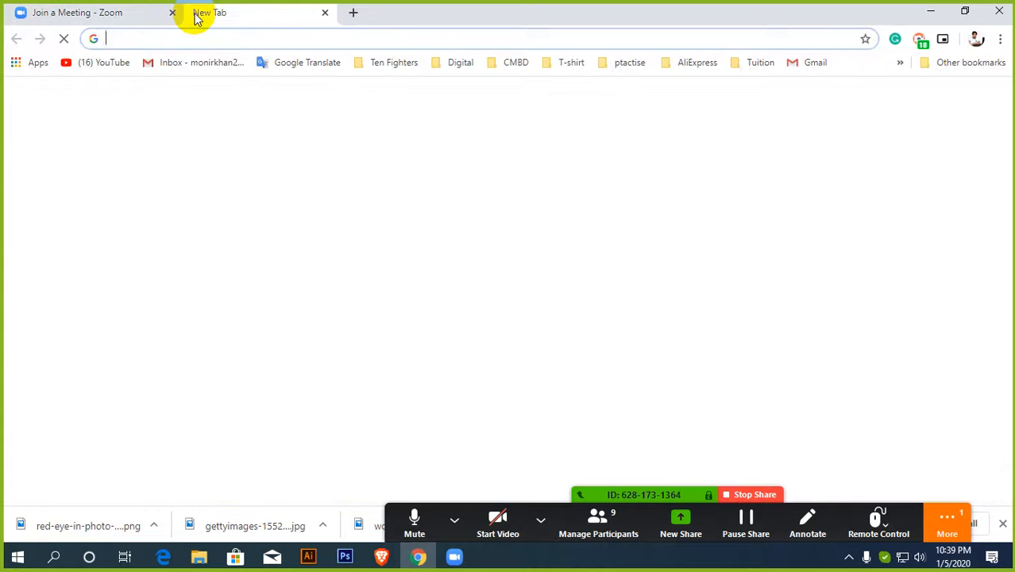
pyautogui.write('cat')
pyautogui.press('Return')
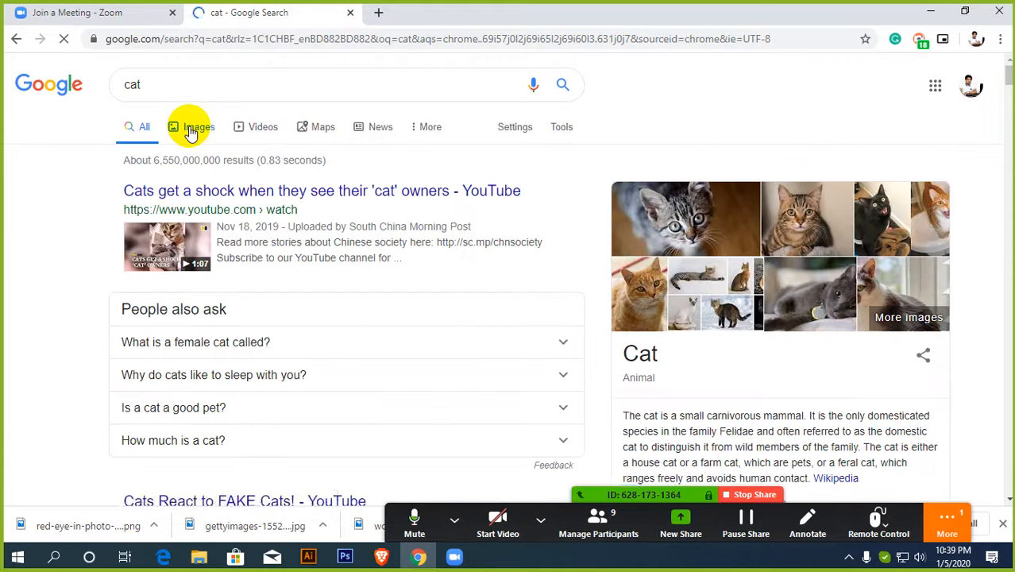
pyautogui.click(191, 129)
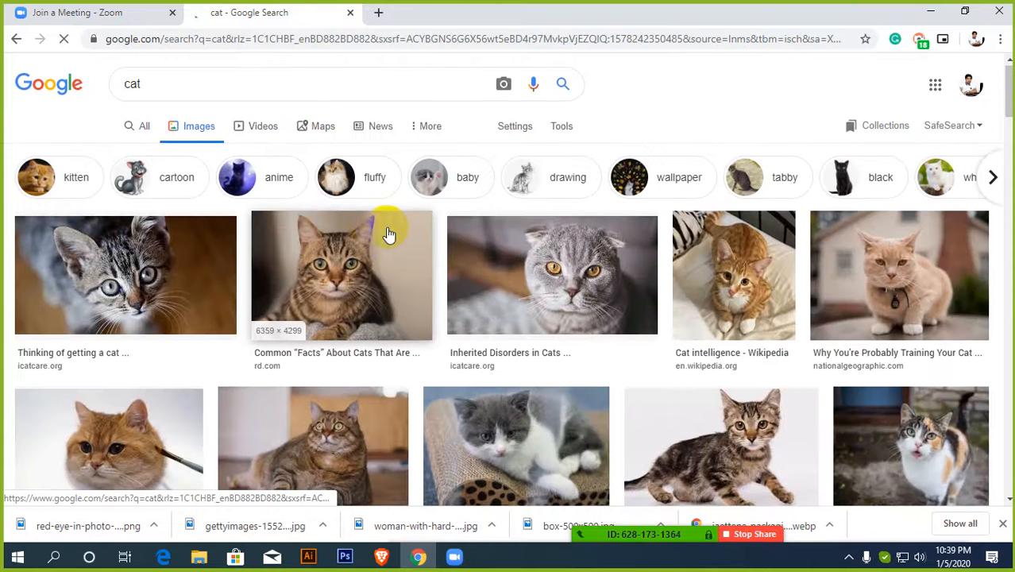
# Find the black kitten photo with the yellow background and save it to Downloads as the JPEG WC-cat-header 3
pyautogui.scroll(-6, 389, 230)
pyautogui.scroll(-1, 389, 231)
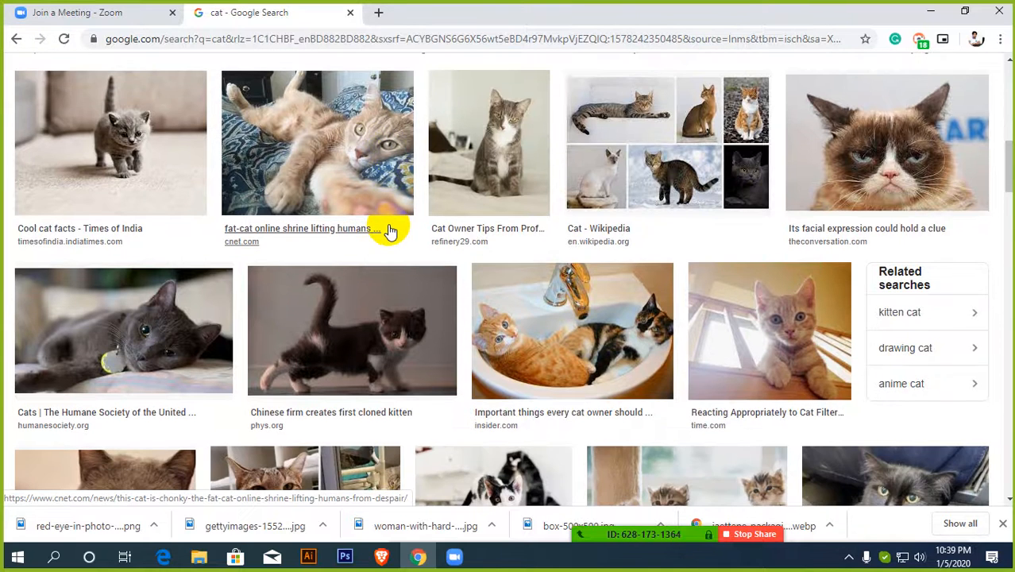
pyautogui.scroll(-5, 389, 230)
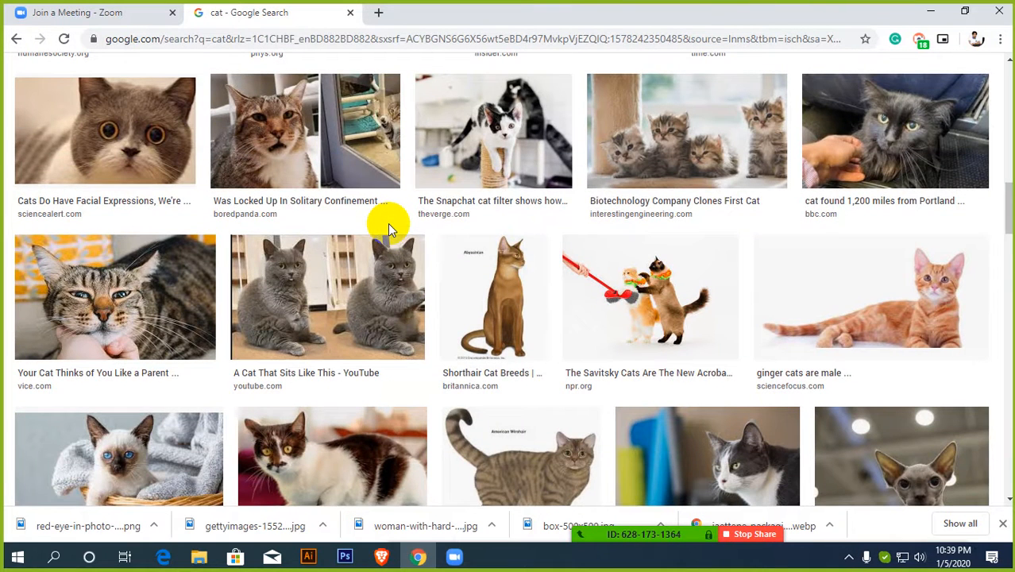
pyautogui.scroll(-6, 503, 278)
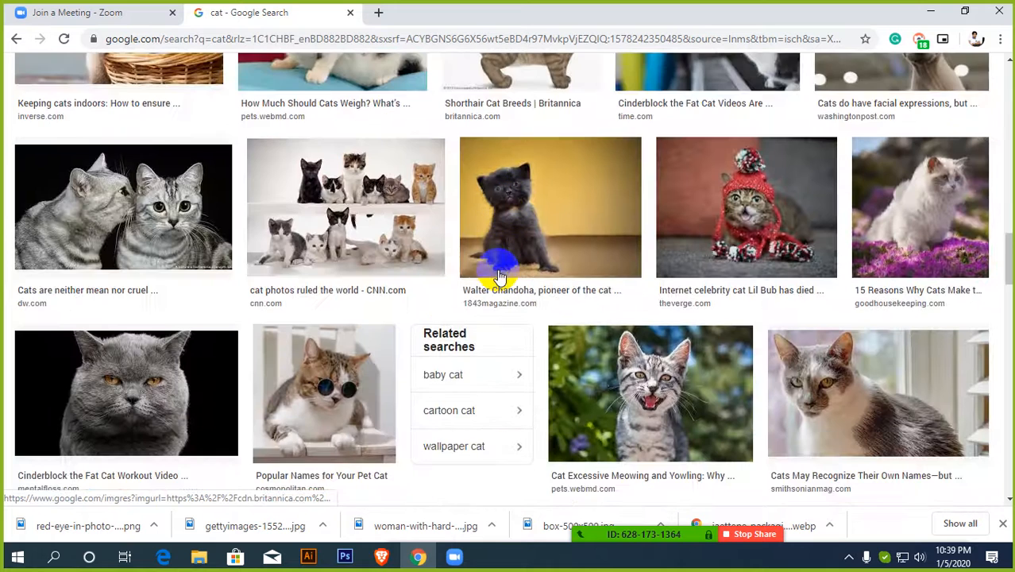
pyautogui.click(568, 211)
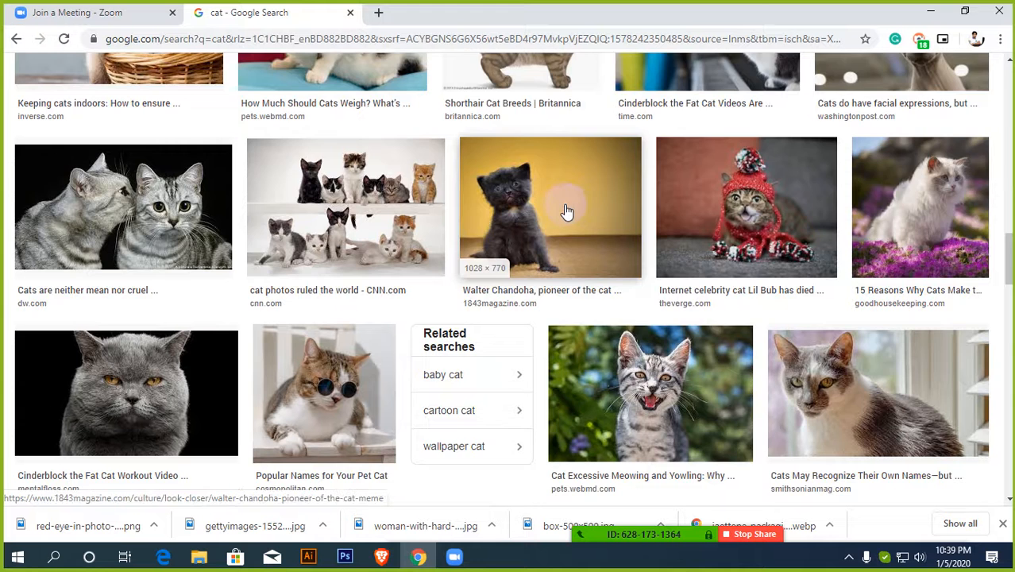
pyautogui.rightClick(671, 217)
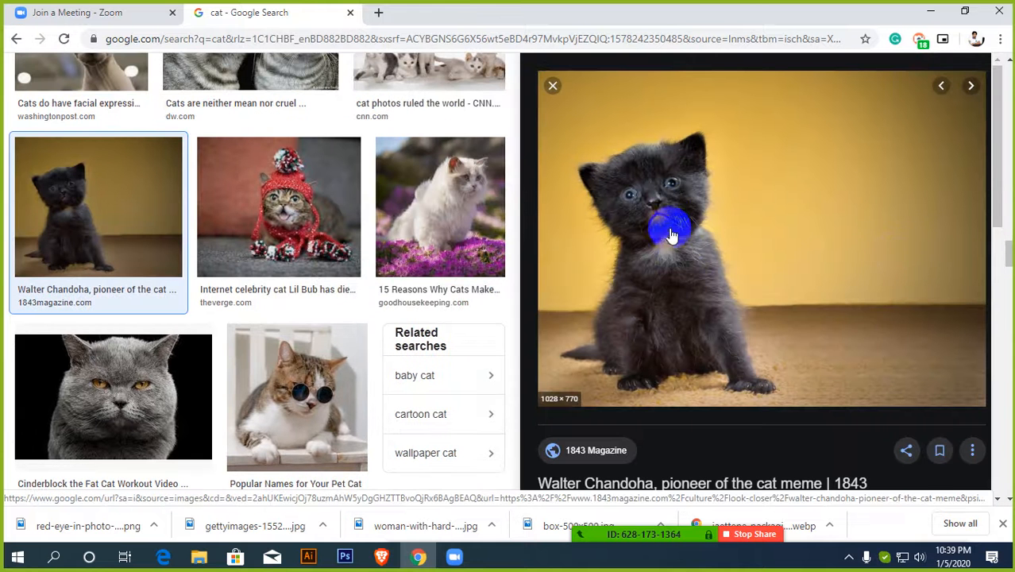
pyautogui.click(732, 359)
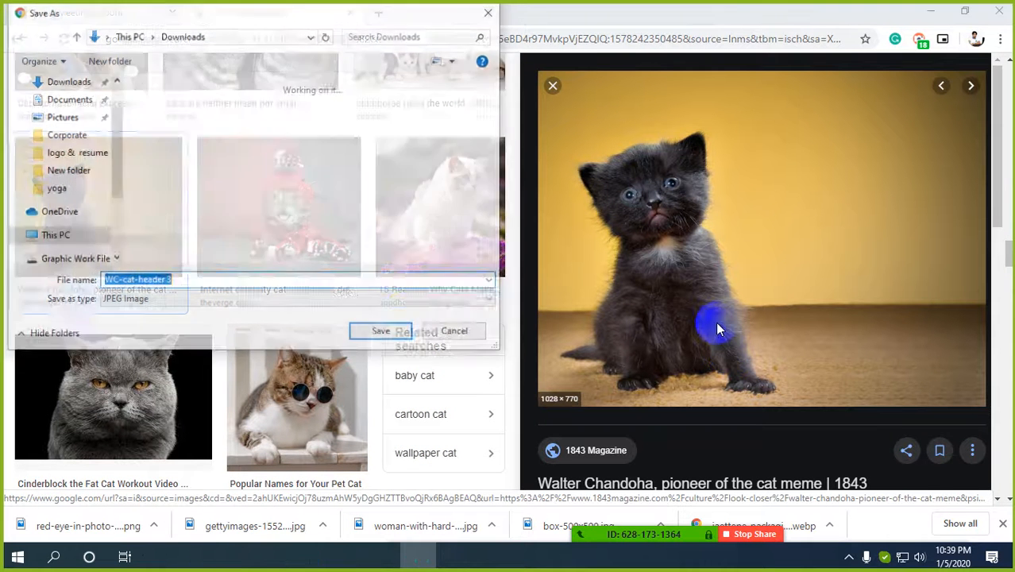
pyautogui.click(374, 331)
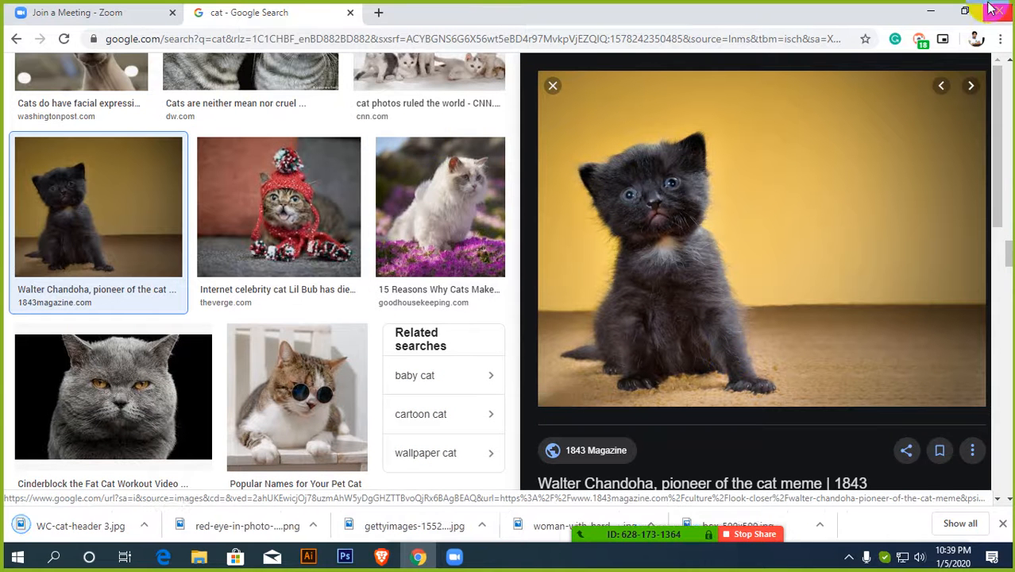
# Switch to Photoshop, open WC-cat-header 3 from Downloads, duplicate the Background onto a new layer and hide the Background layer
pyautogui.click(344, 556)
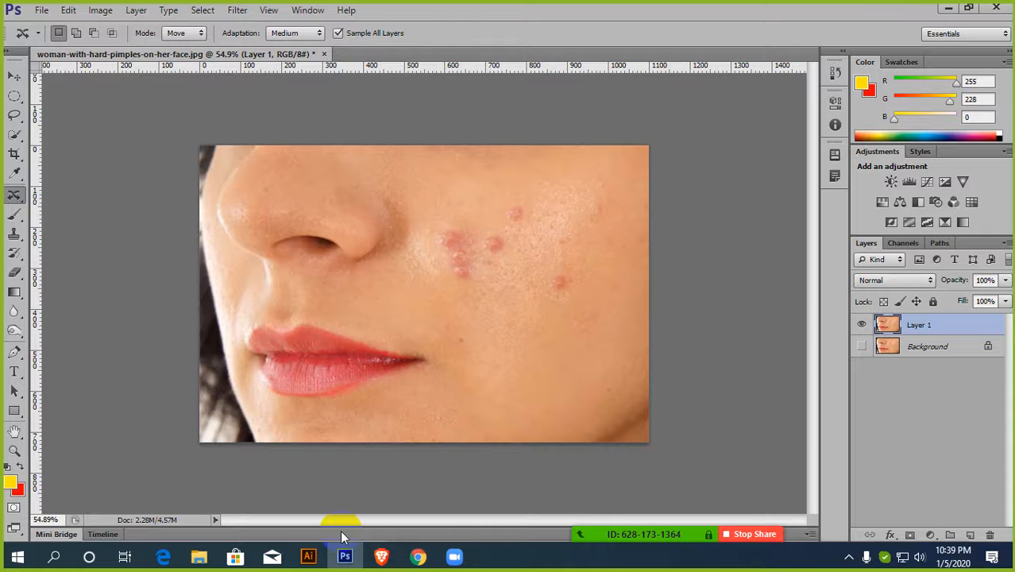
pyautogui.hotkey('ctrl', 'o')
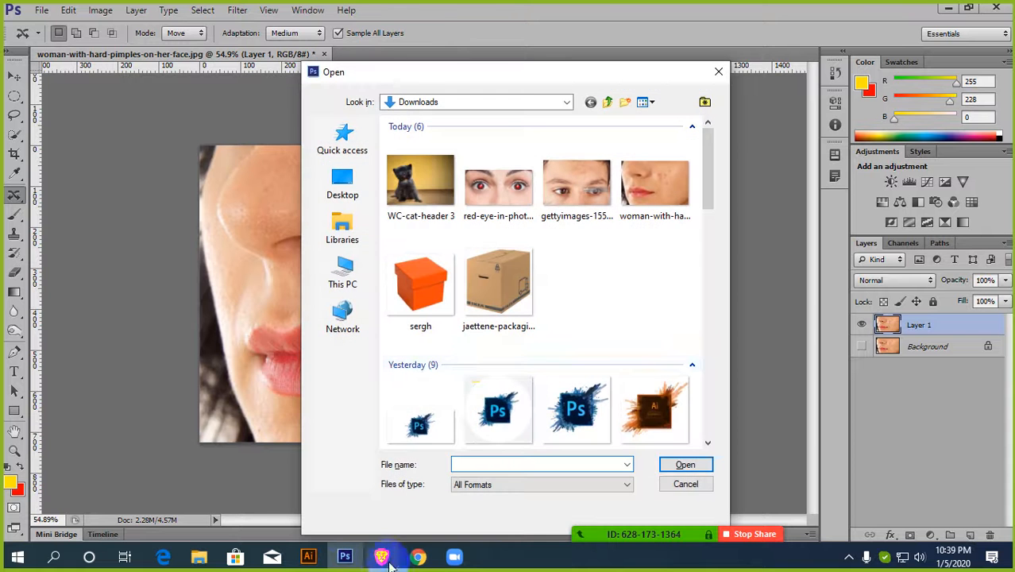
pyautogui.doubleClick(431, 185)
pyautogui.hotkey('ctrl', 'j')
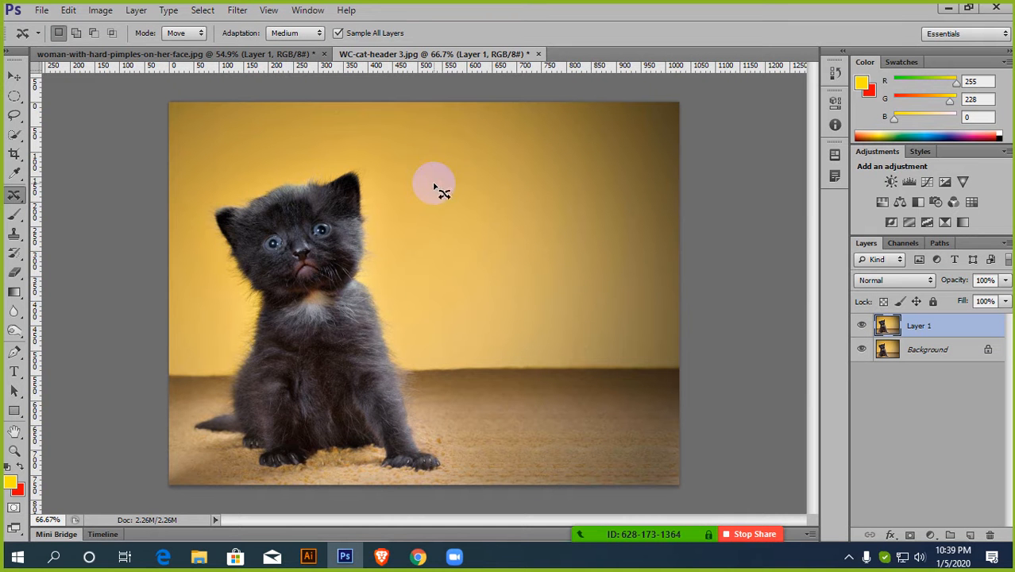
pyautogui.click(862, 350)
# Outline the whole kitten, including its tail and paws, with a loose Content-Aware Move tool selection
pyautogui.scroll(-2, 465, 345)
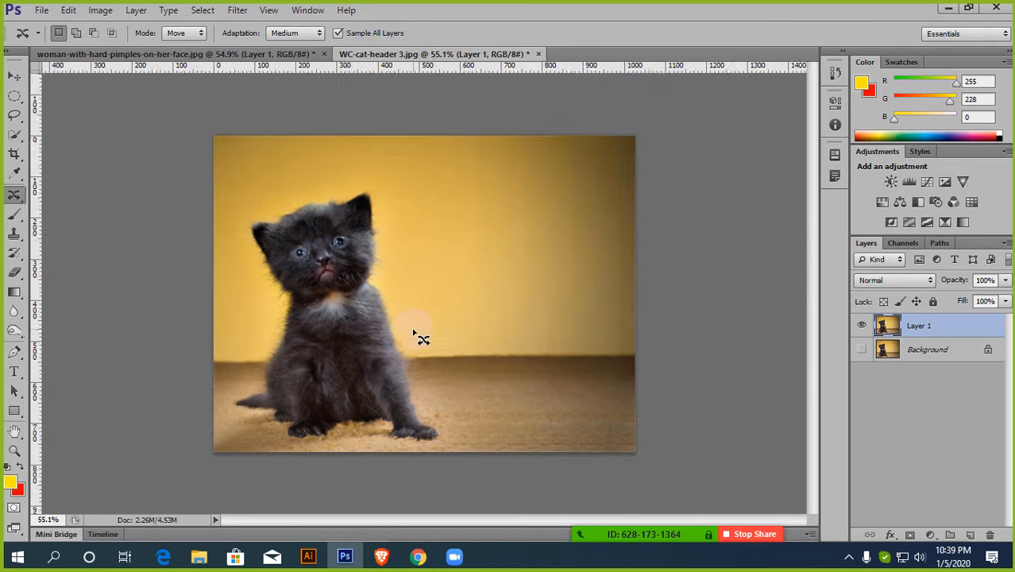
pyautogui.scroll(1, 414, 335)
pyautogui.moveTo(388, 311)
pyautogui.mouseDown()
pyautogui.moveTo(329, 273)
pyautogui.moveTo(338, 221)
pyautogui.moveTo(313, 231)
pyautogui.moveTo(325, 258)
pyautogui.mouseUp()
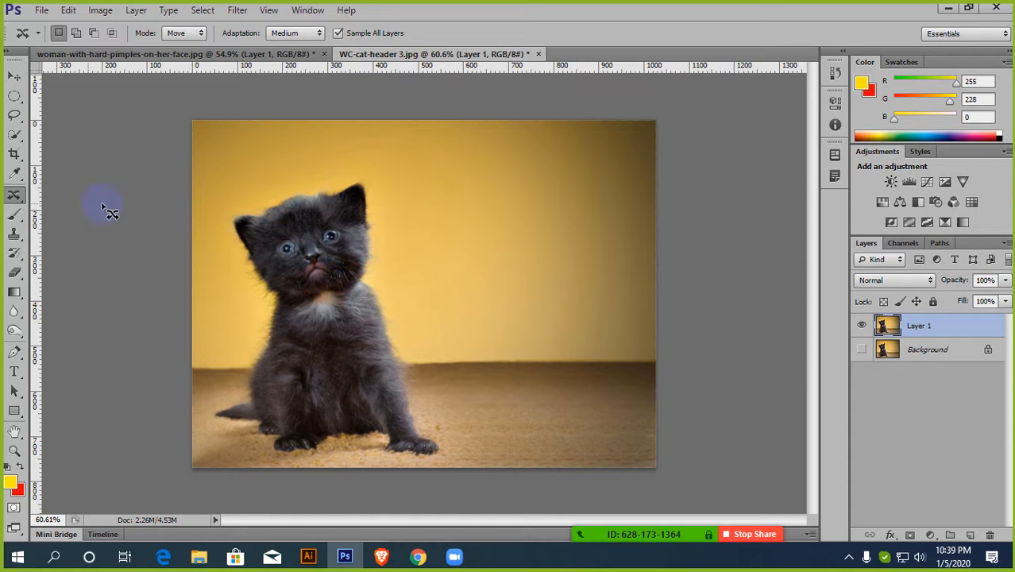
pyautogui.rightClick(13, 197)
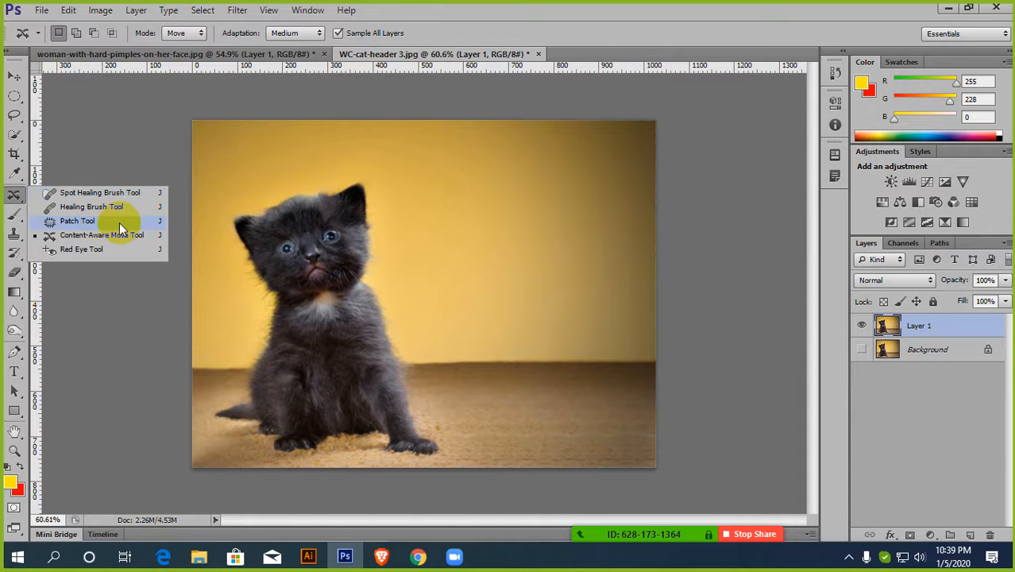
pyautogui.click(81, 236)
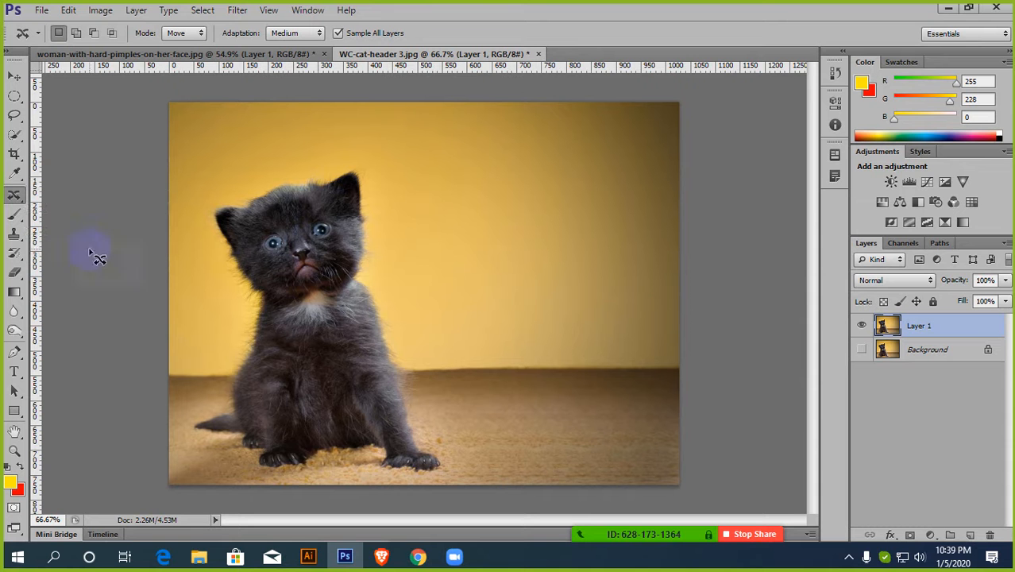
pyautogui.moveTo(415, 461)
pyautogui.mouseDown()
pyautogui.moveTo(433, 459)
pyautogui.moveTo(396, 338)
pyautogui.mouseUp()
pyautogui.moveTo(364, 268)
pyautogui.mouseDown()
pyautogui.moveTo(354, 168)
pyautogui.moveTo(326, 164)
pyautogui.moveTo(215, 195)
pyautogui.moveTo(204, 228)
pyautogui.moveTo(247, 313)
pyautogui.moveTo(245, 349)
pyautogui.moveTo(222, 402)
pyautogui.moveTo(192, 428)
pyautogui.moveTo(195, 442)
pyautogui.moveTo(233, 440)
pyautogui.moveTo(261, 479)
pyautogui.moveTo(336, 464)
pyautogui.moveTo(445, 471)
pyautogui.mouseUp()
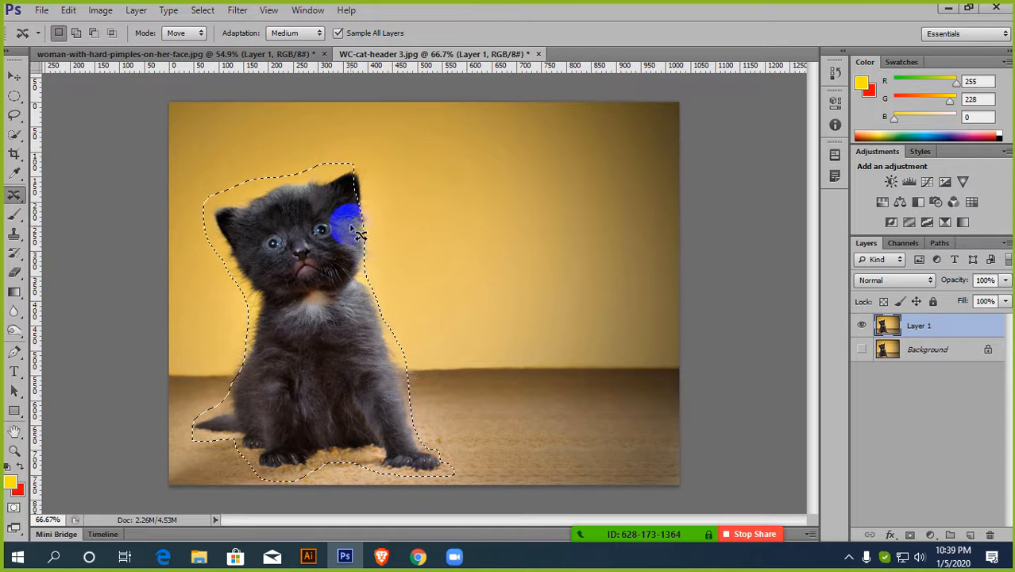
# Fill the kitten selection on Layer 1 using Content-Aware in Normal mode at 100% opacity, and deselect it
pyautogui.scroll(-3, 310, 235)
pyautogui.scroll(2, 341, 235)
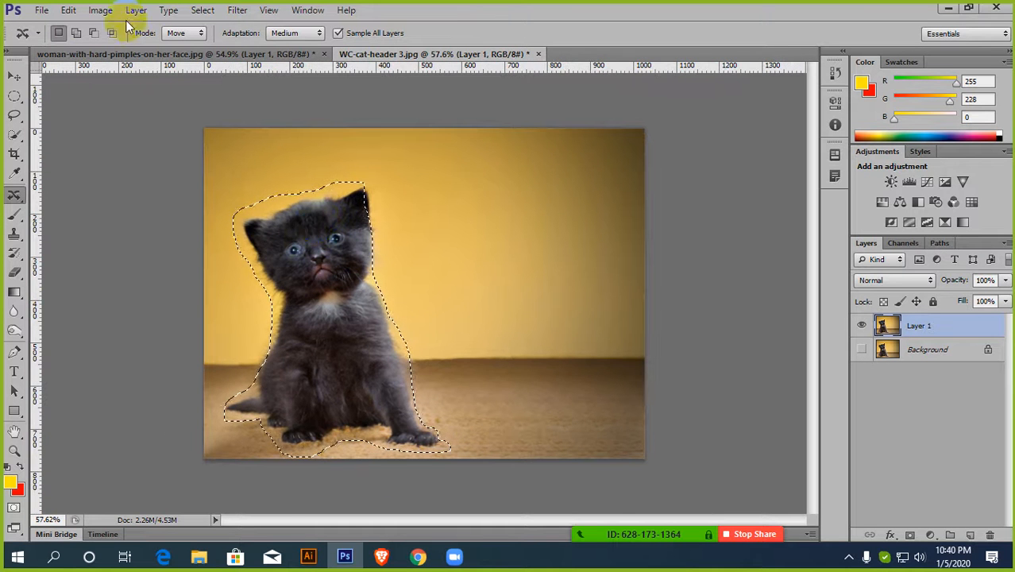
pyautogui.click(68, 10)
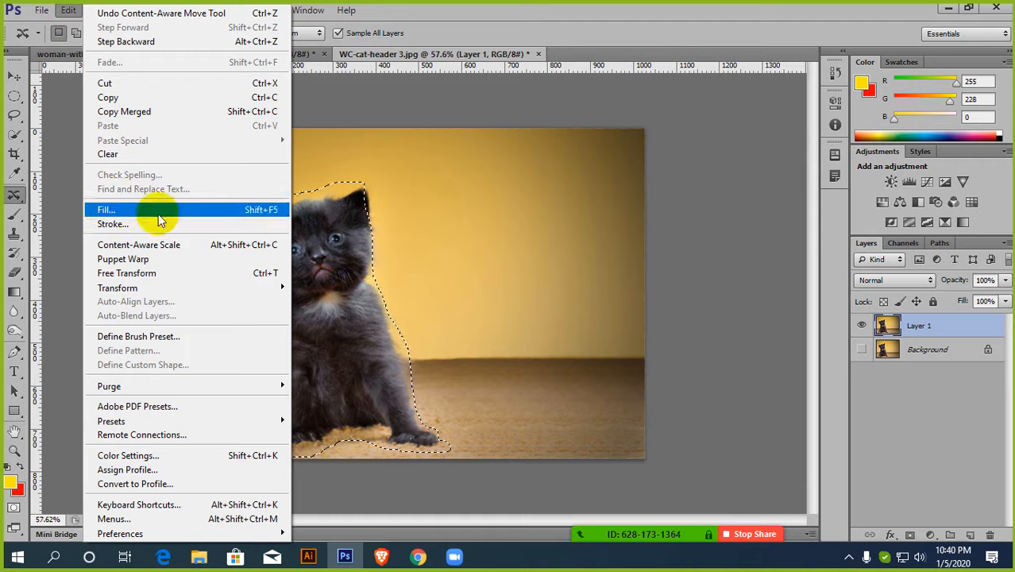
pyautogui.moveTo(377, 257); pyautogui.dragTo(355, 250)
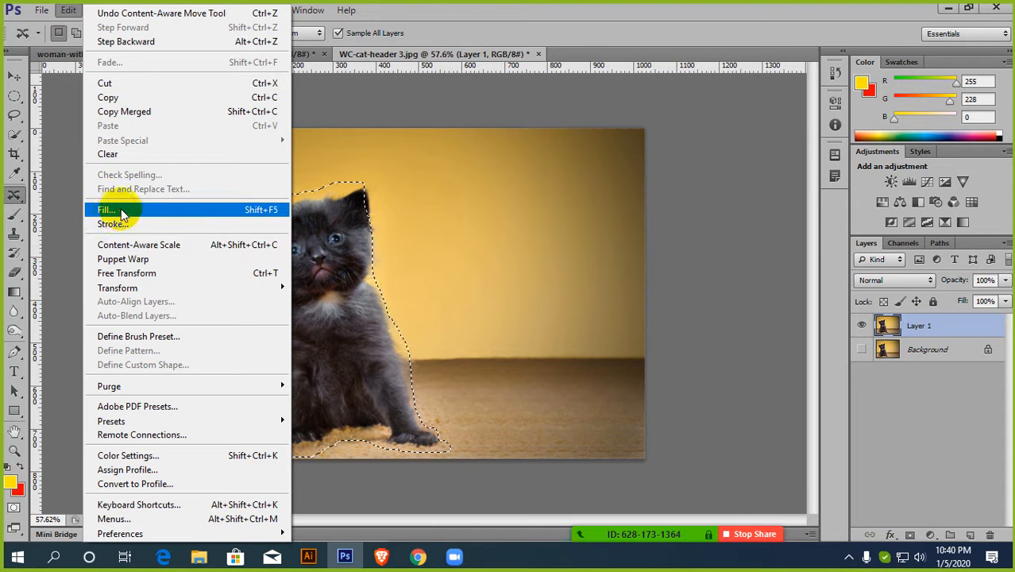
pyautogui.click(247, 210)
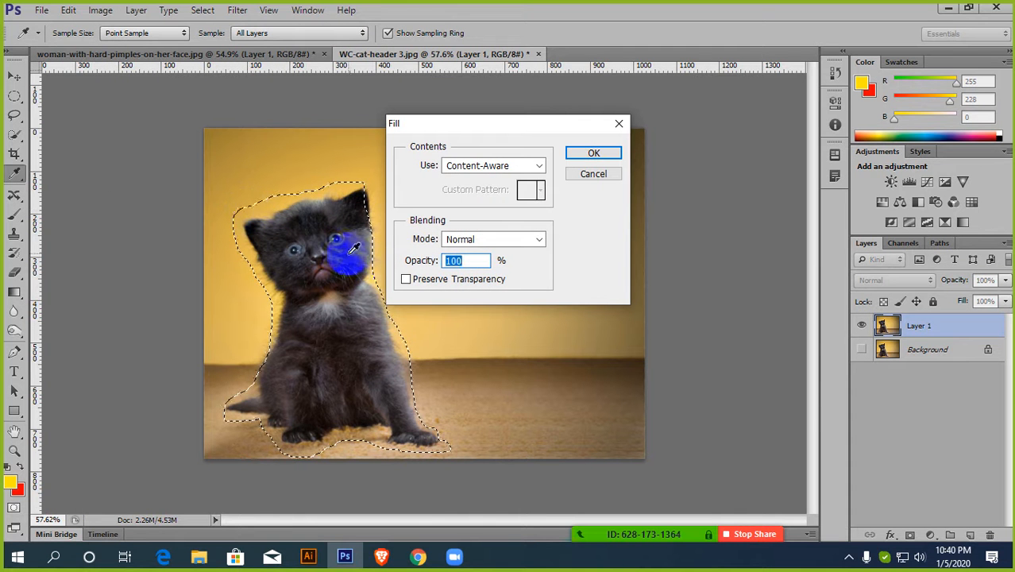
pyautogui.click(492, 166)
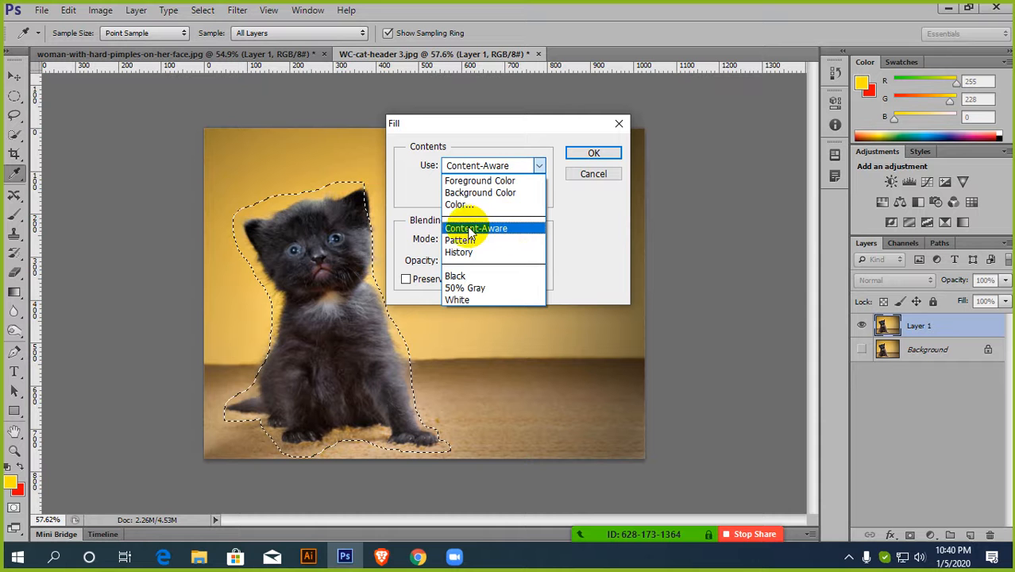
pyautogui.click(470, 230)
pyautogui.click(488, 237)
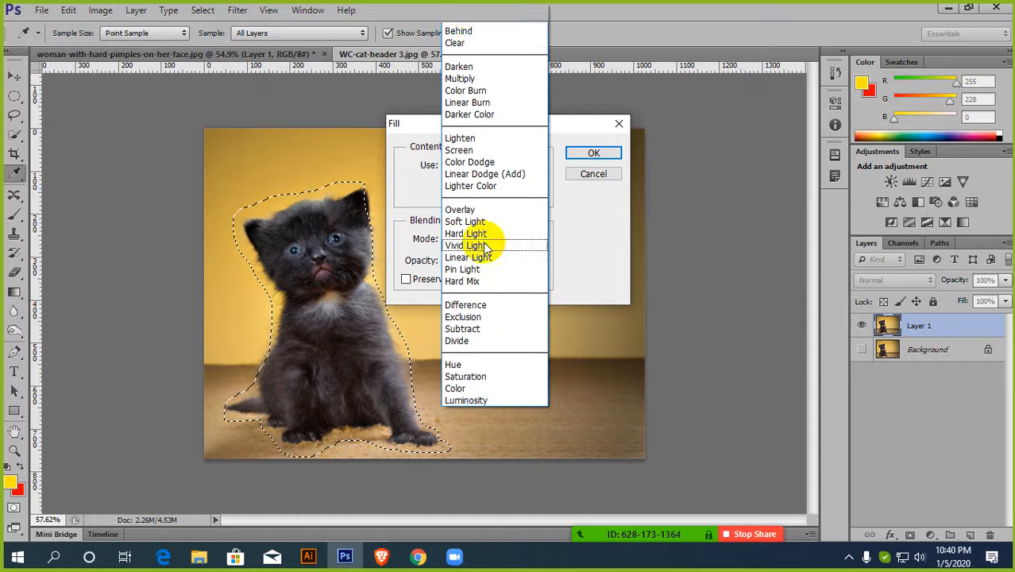
pyautogui.click(474, 7)
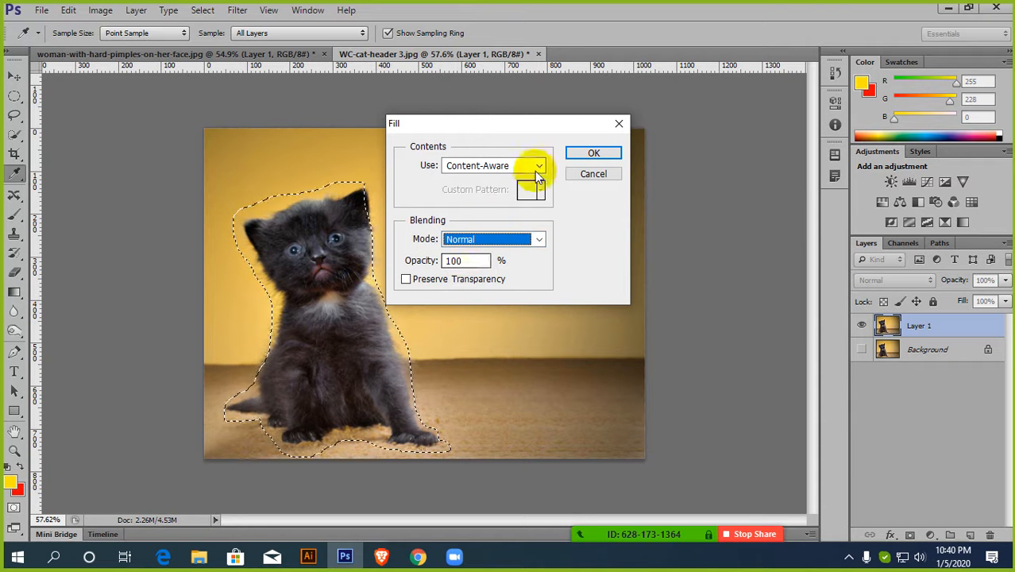
pyautogui.click(579, 154)
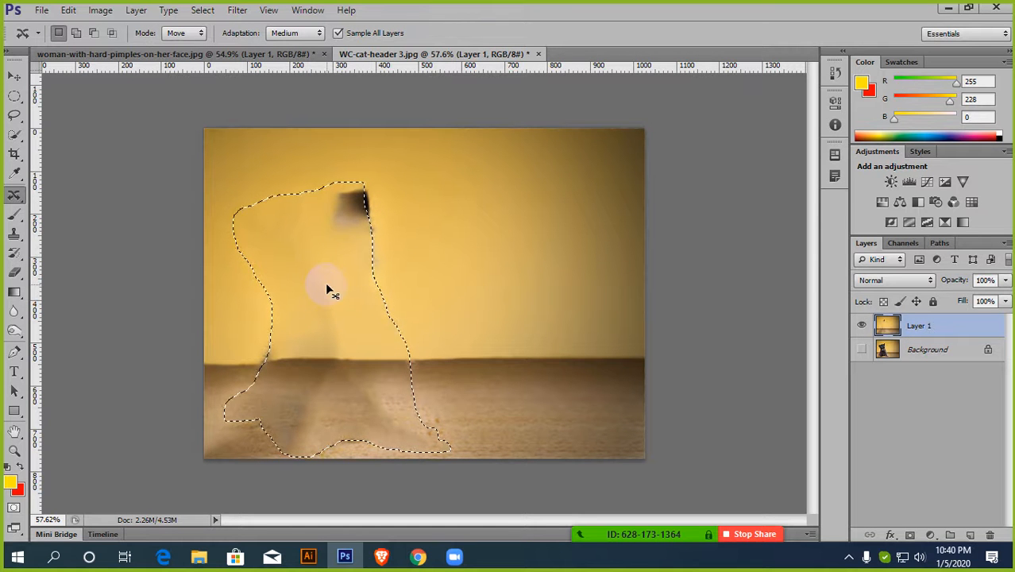
pyautogui.hotkey('ctrl', 'd')
pyautogui.scroll(-2, 329, 292)
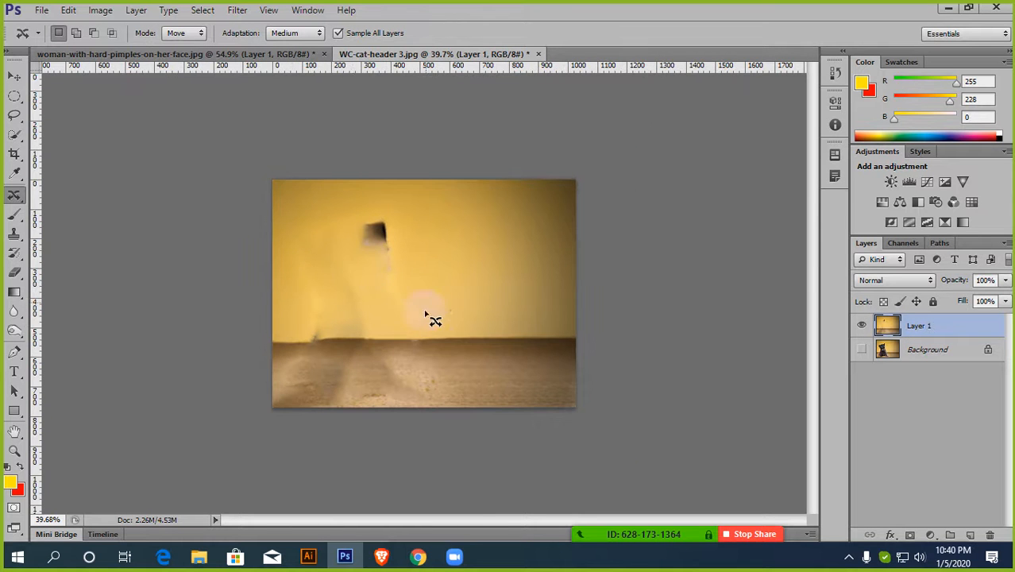
# Switch to Chrome, browse the cat image results for another practice photo and close the black kitten preview
pyautogui.click(418, 556)
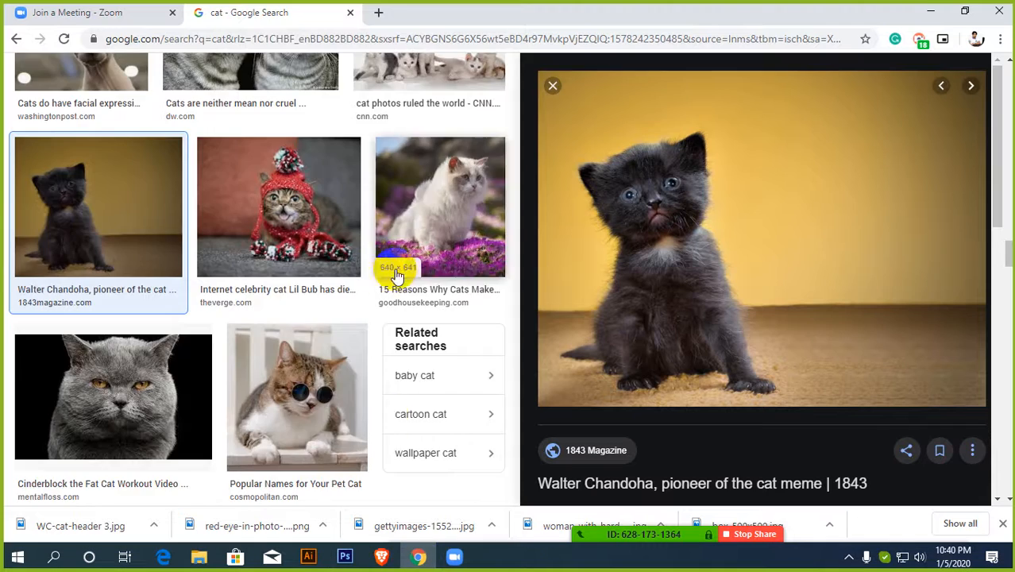
pyautogui.scroll(10, 267, 296)
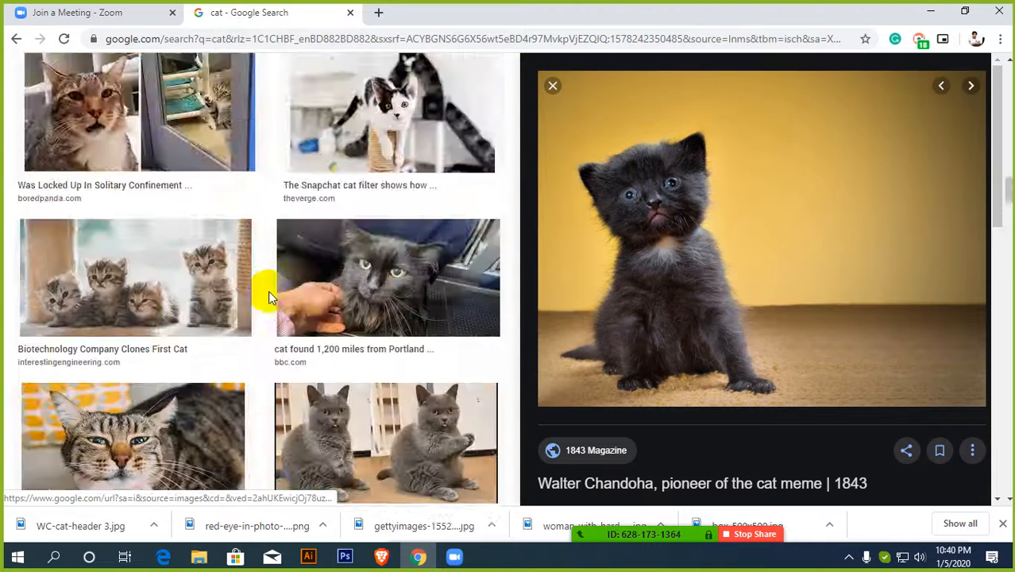
pyautogui.scroll(-10, 267, 295)
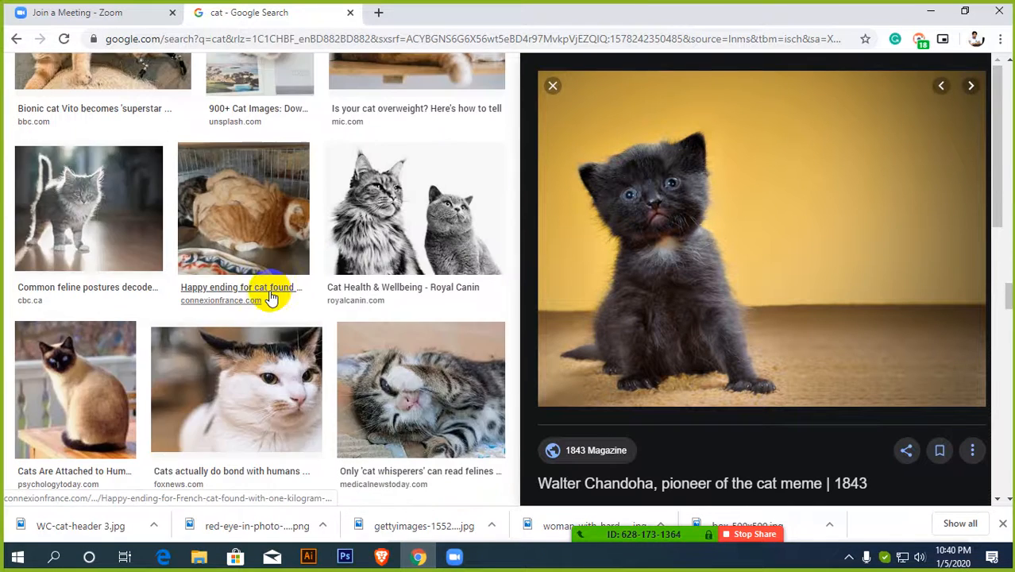
pyautogui.scroll(10, 273, 297)
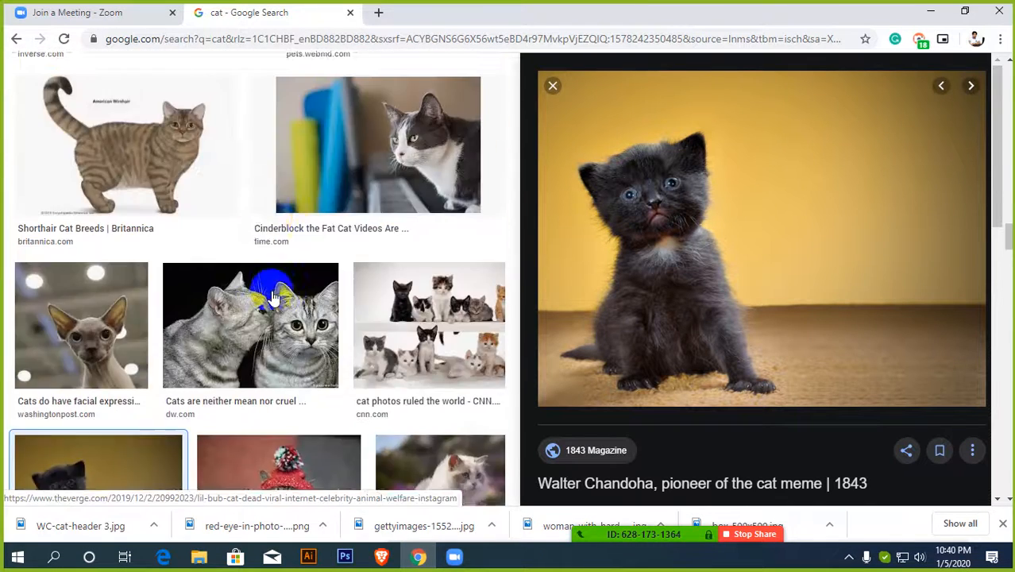
pyautogui.scroll(-10, 272, 297)
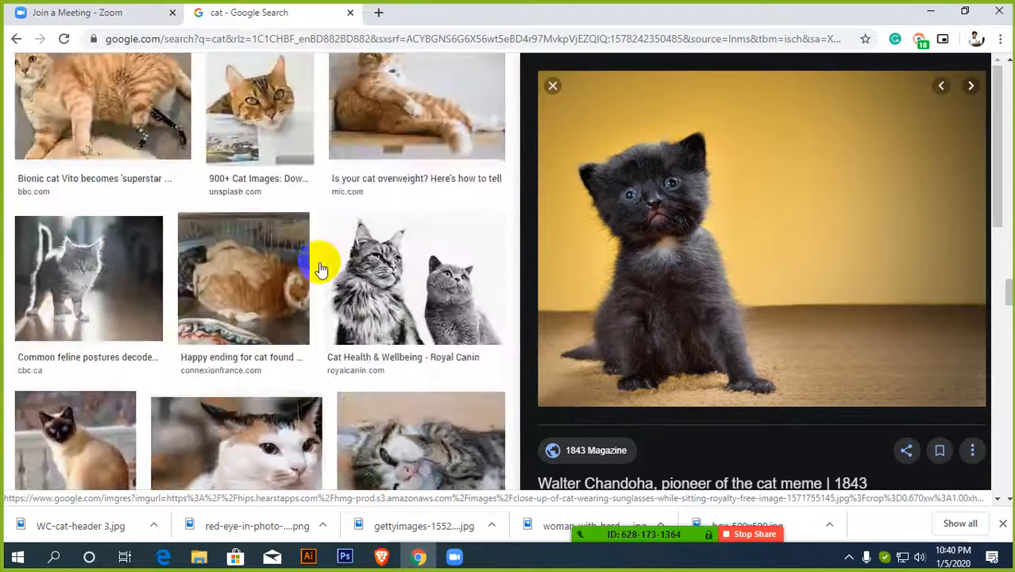
pyautogui.scroll(-10, 320, 266)
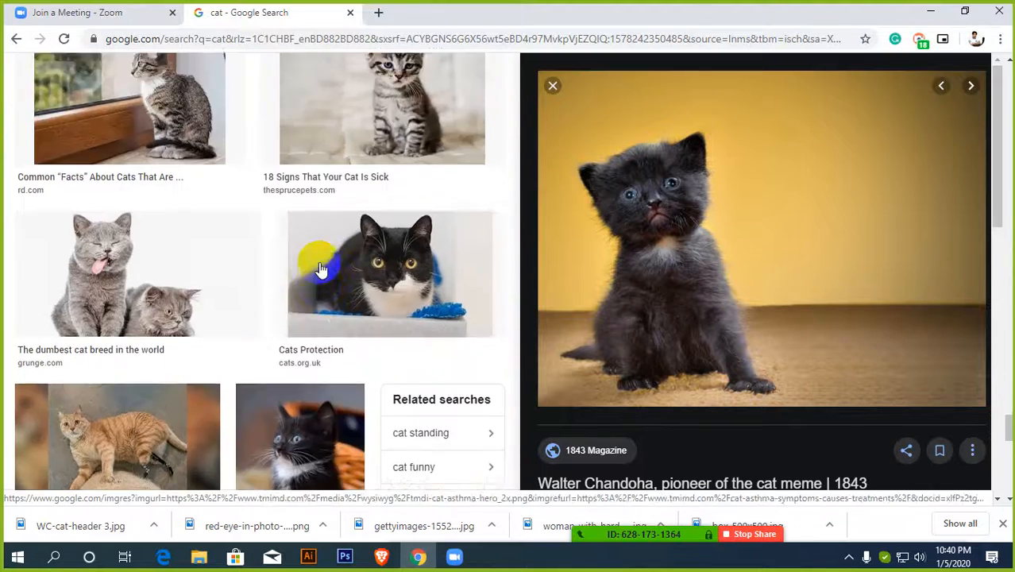
pyautogui.scroll(1, 320, 266)
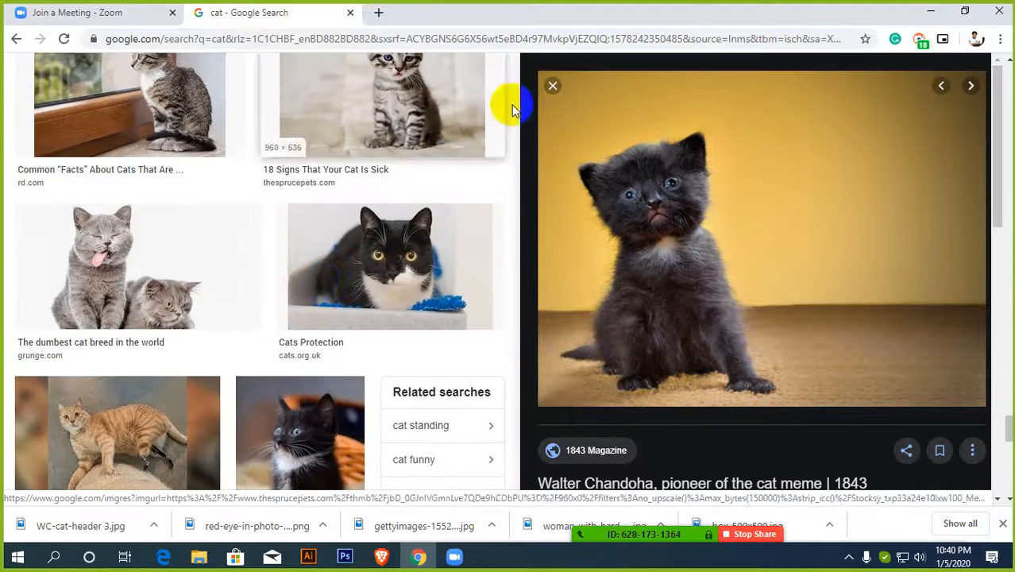
pyautogui.click(550, 88)
pyautogui.scroll(-5, 375, 314)
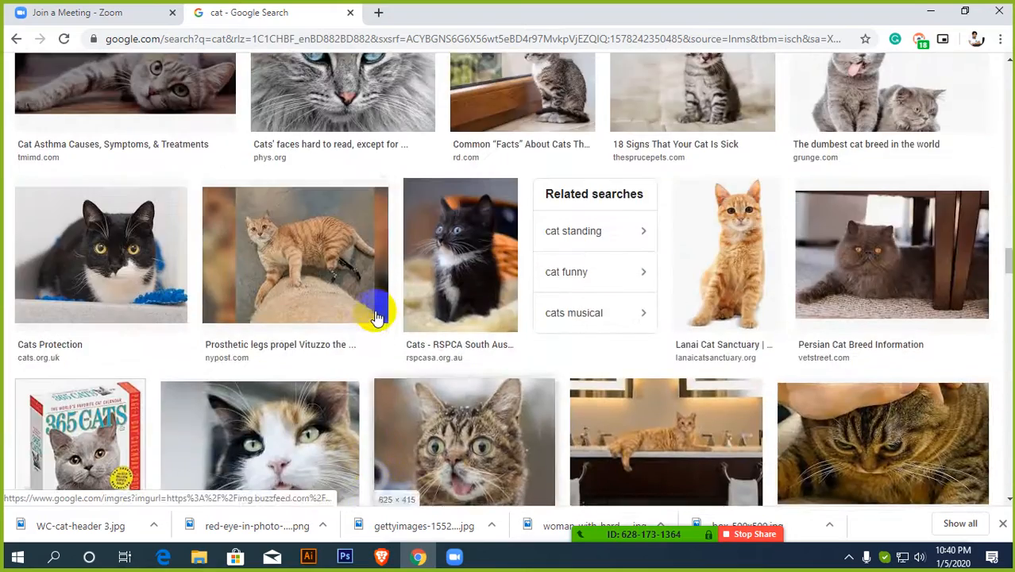
pyautogui.scroll(-10, 376, 317)
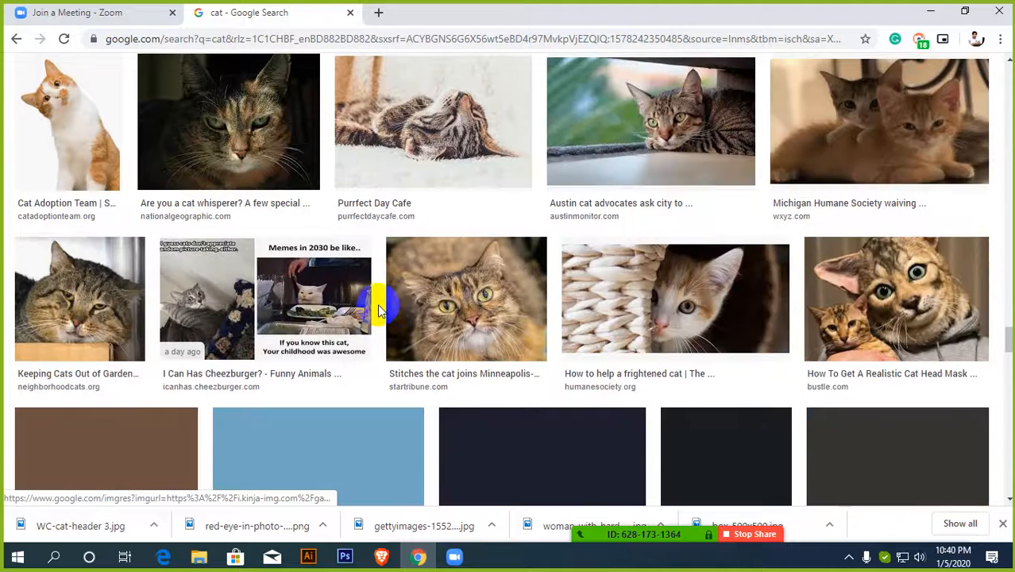
# Search Google Images for "see" and look through the picture results
pyautogui.click(295, 40)
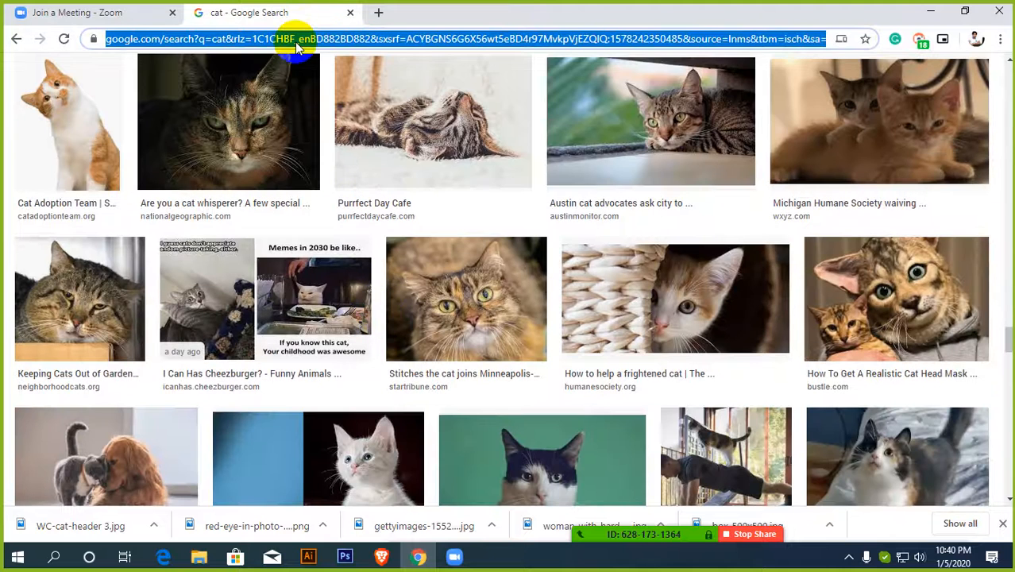
pyautogui.write('see')
pyautogui.press('Return')
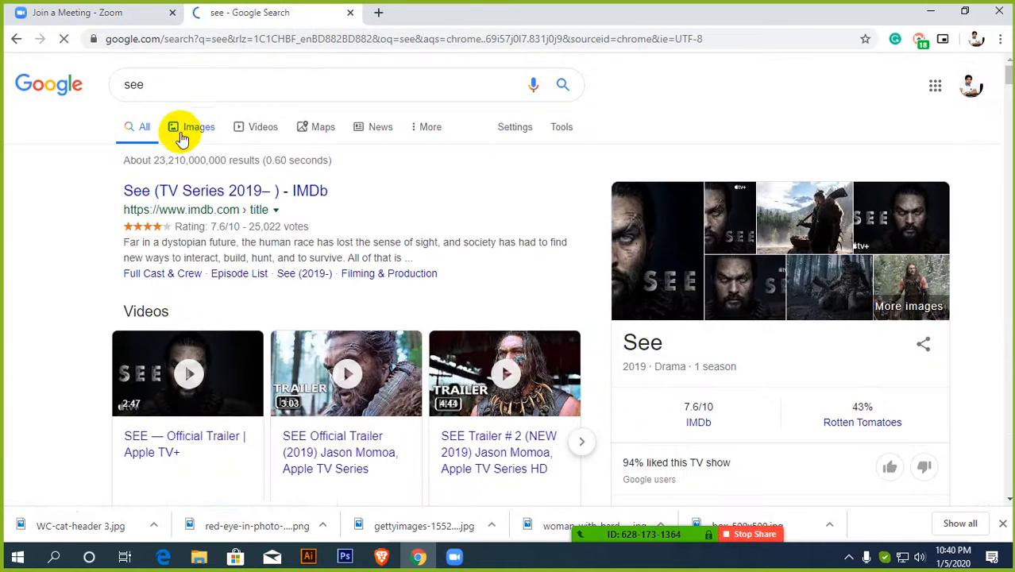
pyautogui.click(191, 131)
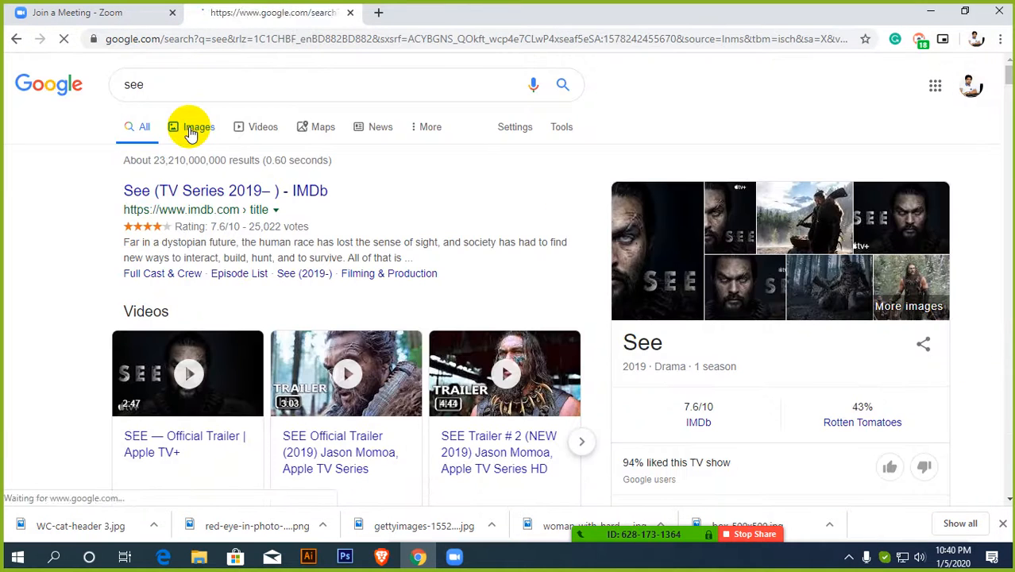
pyautogui.scroll(-3, 386, 211)
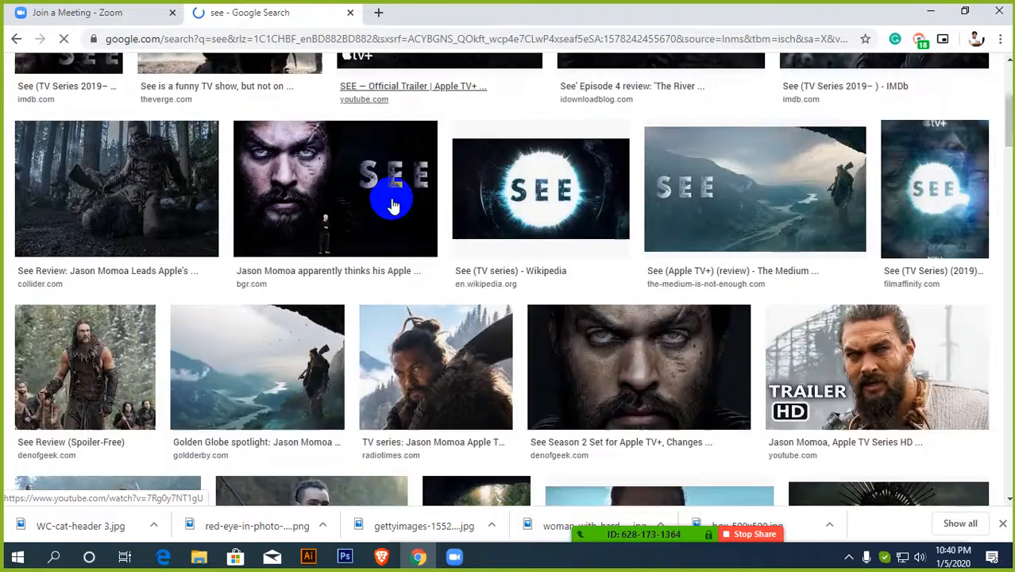
pyautogui.scroll(-8, 391, 205)
pyautogui.scroll(11, 392, 204)
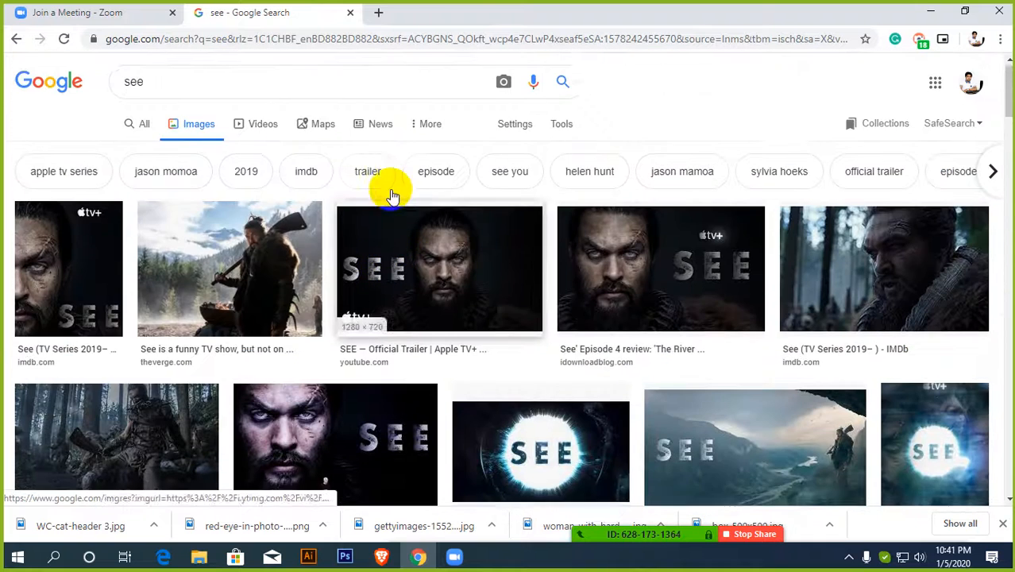
# Search Google Images for "beach" and look through the results for a suitable photo
pyautogui.moveTo(173, 77); pyautogui.dragTo(85, 86)
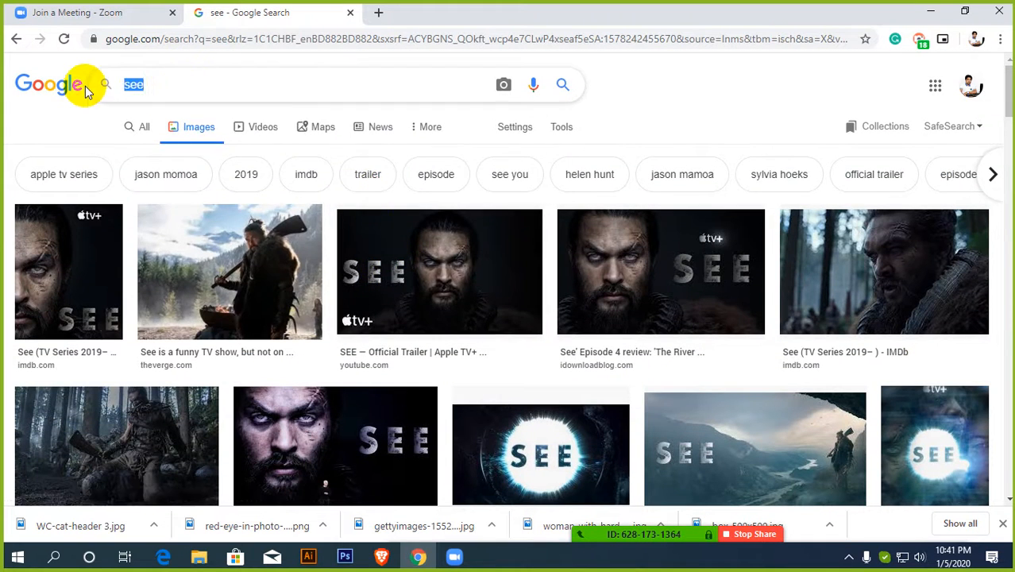
pyautogui.write('bea')
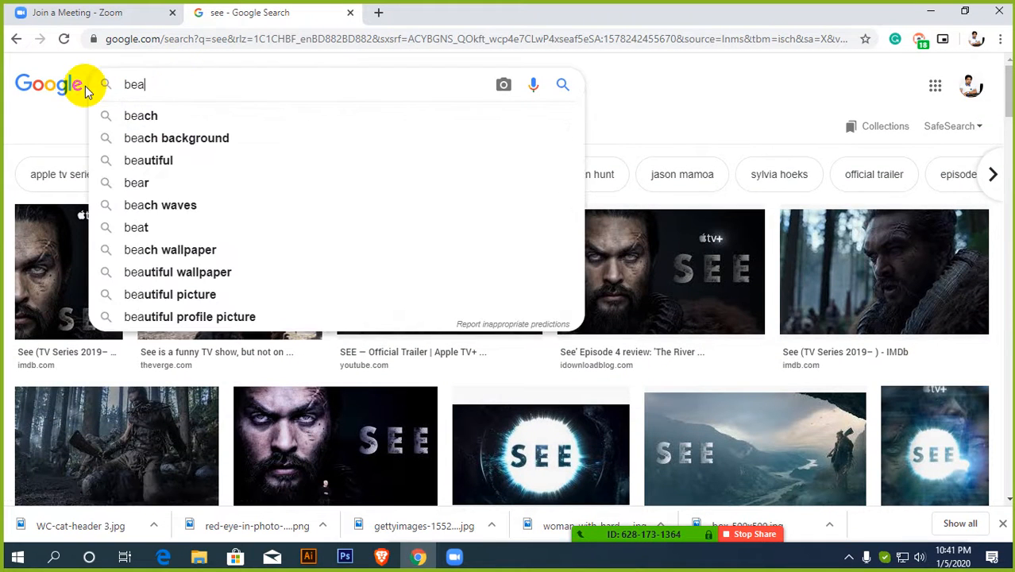
pyautogui.click(137, 119)
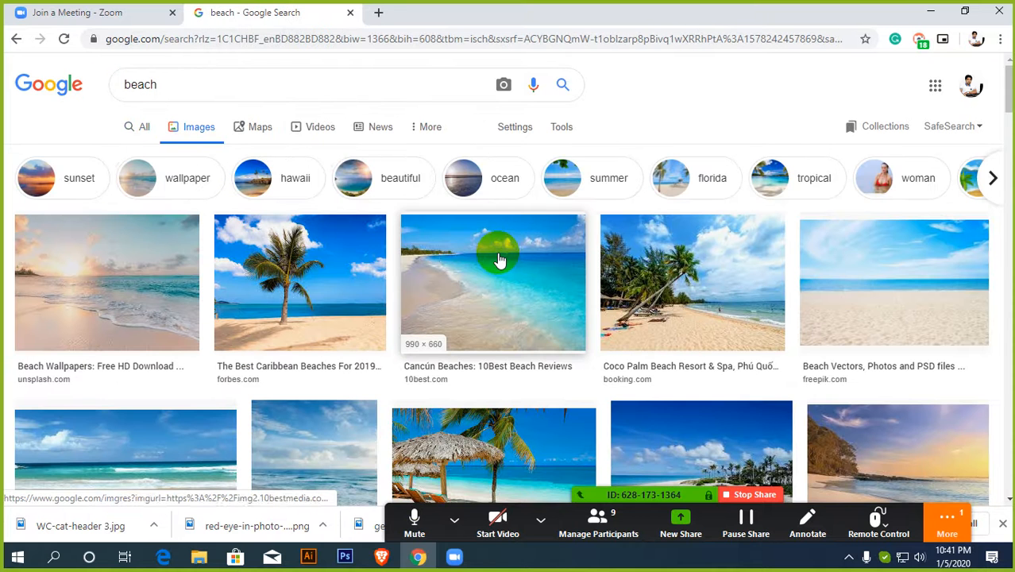
pyautogui.scroll(-4, 499, 260)
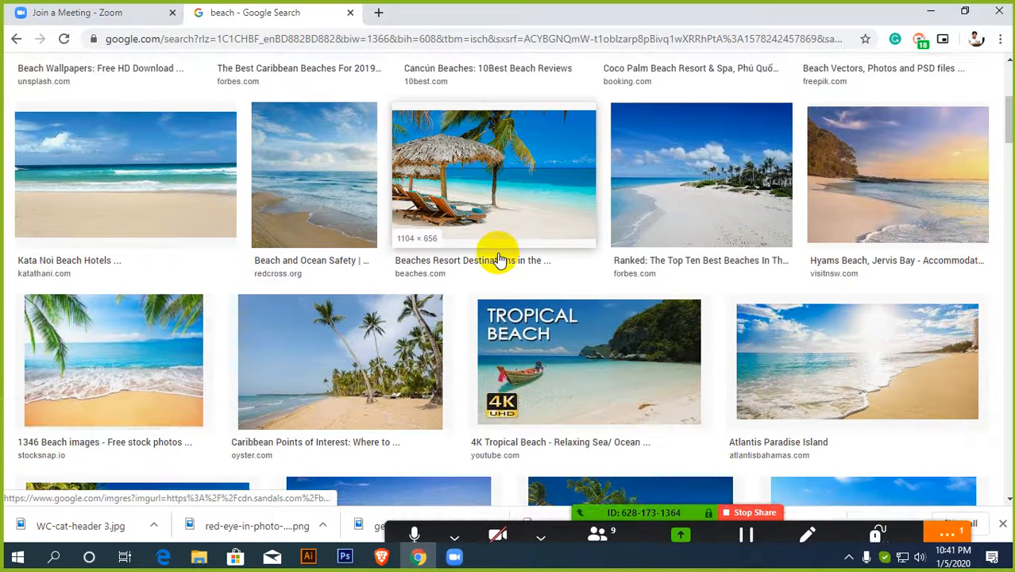
pyautogui.scroll(-1, 498, 260)
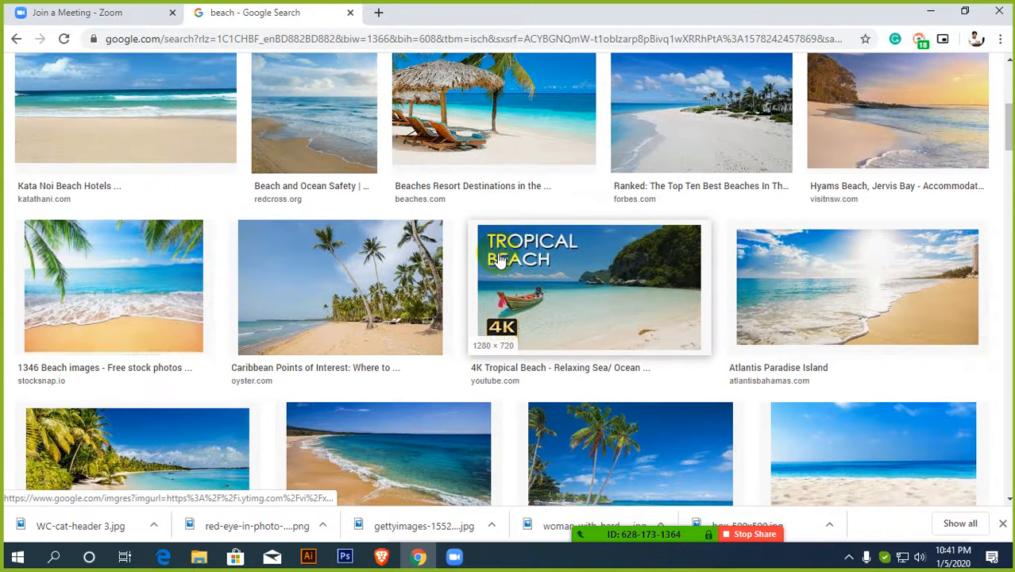
# Open the 4K Tropical Beach picture with the boat and save it to the computer as maxresdefault.jpg
pyautogui.click(637, 278)
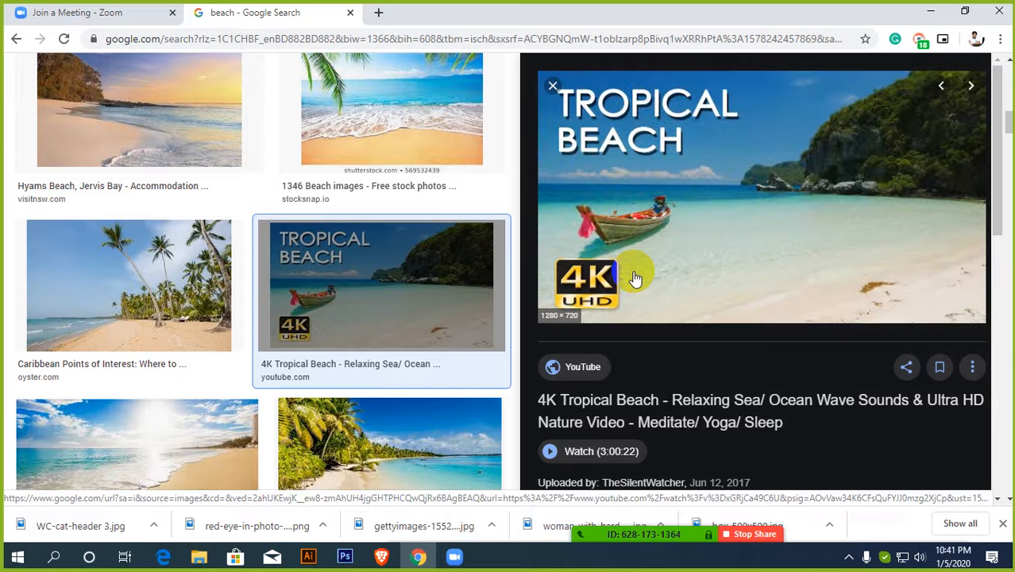
pyautogui.rightClick(699, 170)
pyautogui.click(756, 326)
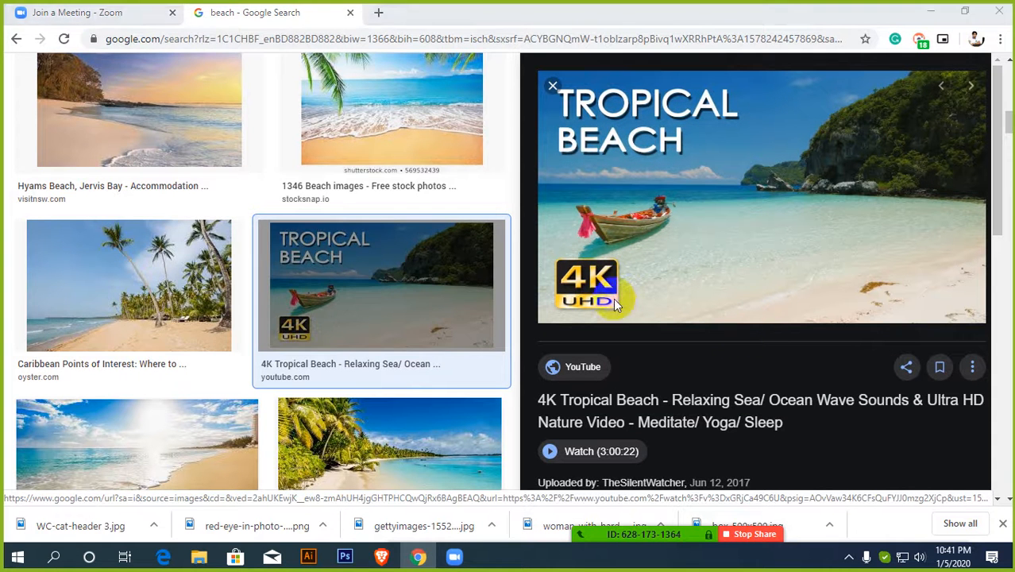
pyautogui.click(377, 332)
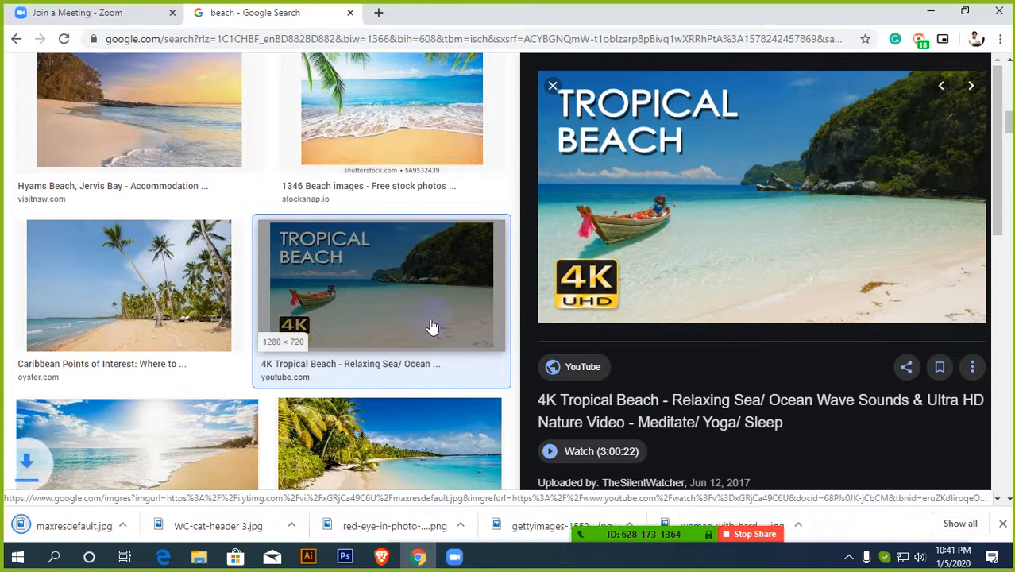
# Open the Maui Beaches photo with two people walking on the sand and save it to the computer
pyautogui.scroll(-2, 425, 324)
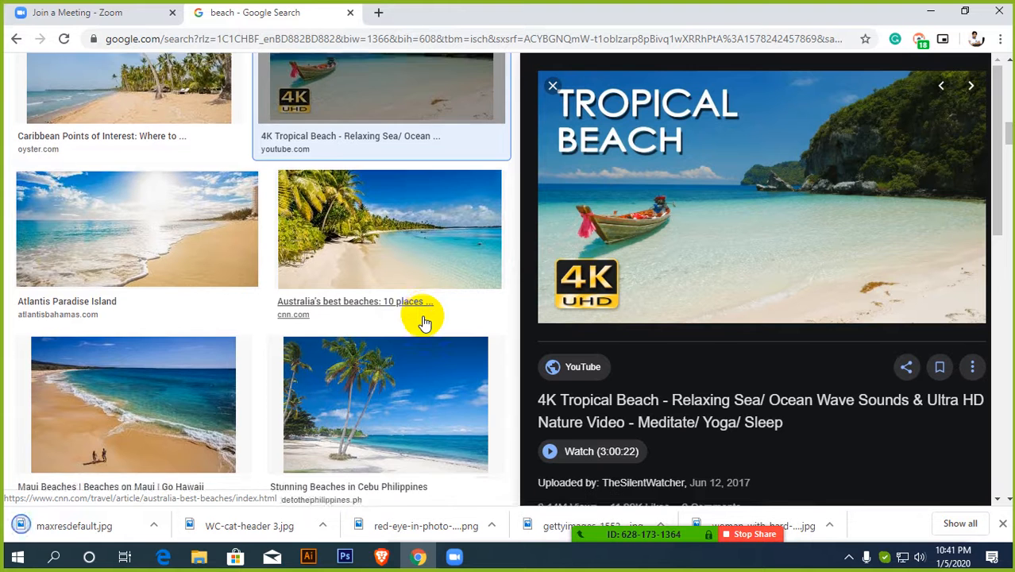
pyautogui.scroll(-2, 173, 306)
pyautogui.click(165, 294)
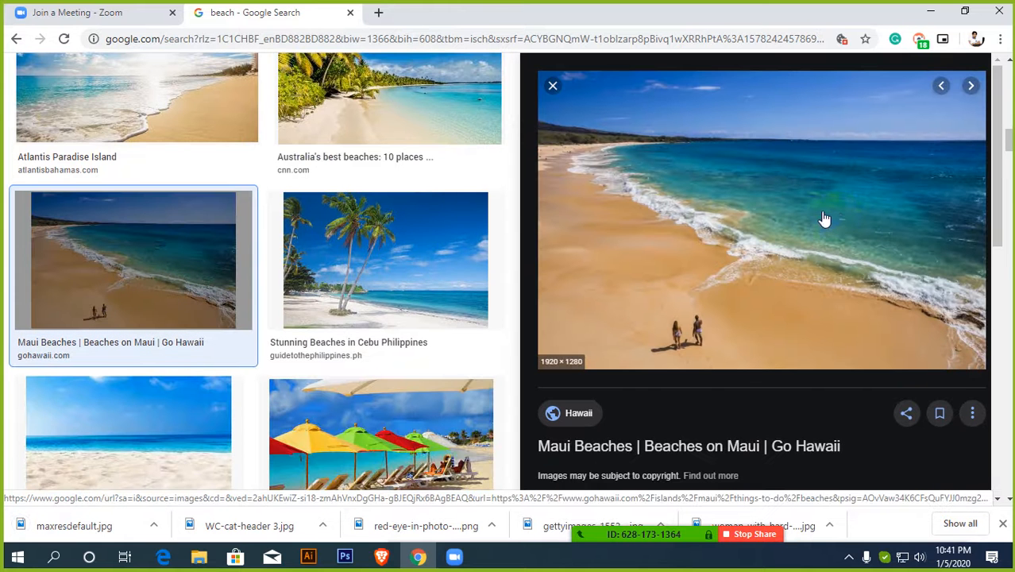
pyautogui.rightClick(738, 164)
pyautogui.click(834, 314)
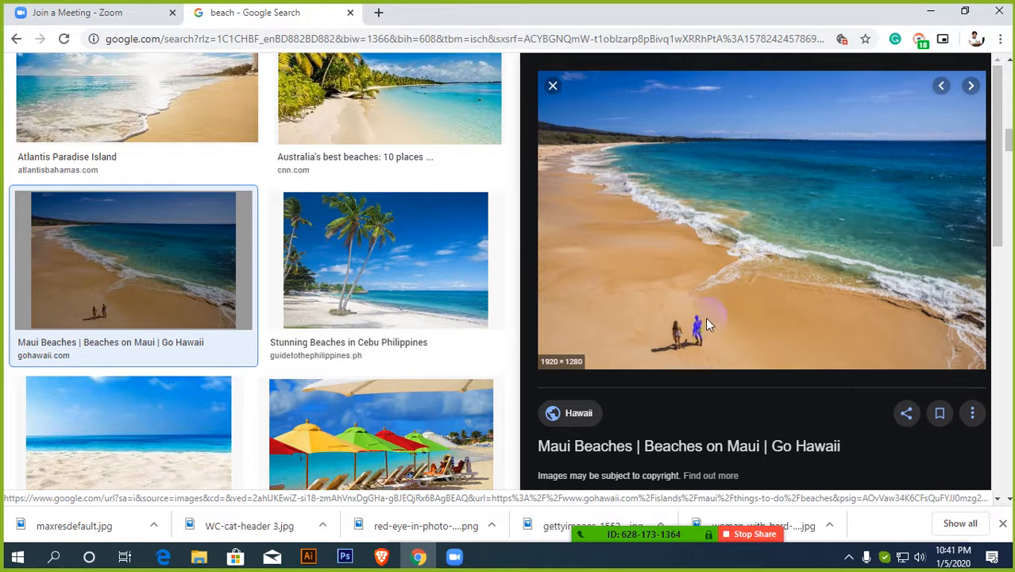
pyautogui.click(365, 334)
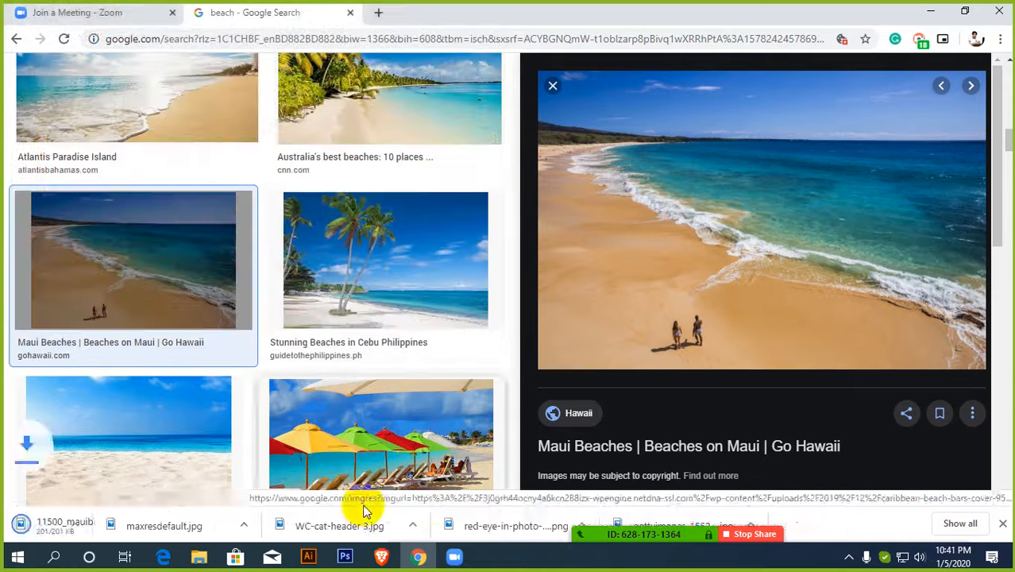
# Switch to Photoshop and open the downloaded 11500_mauibeaches.jpg photo
pyautogui.click(345, 555)
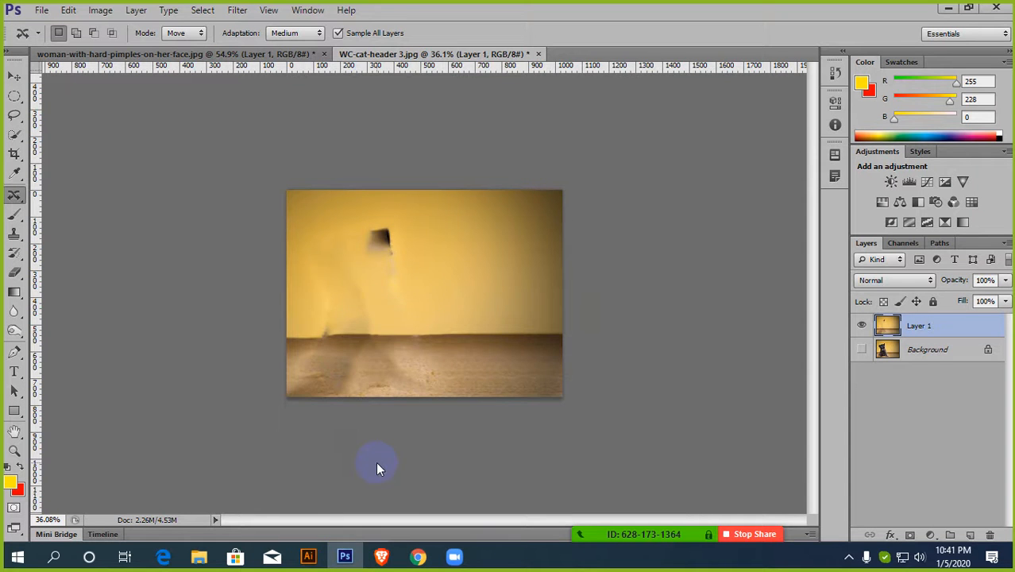
pyautogui.hotkey('ctrl', 'o')
pyautogui.doubleClick(424, 176)
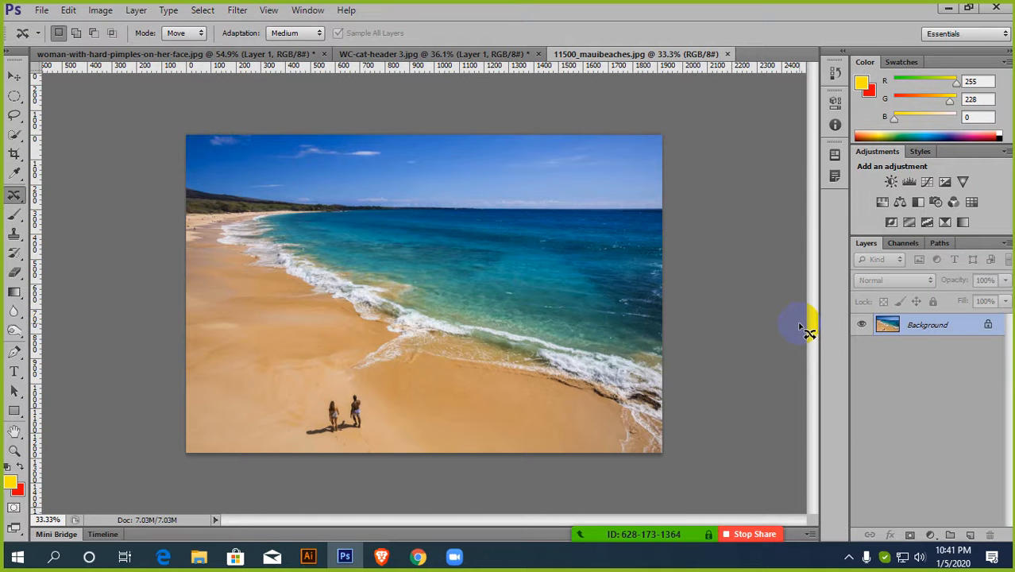
# Duplicate the Background layer of the Maui beach photo and hide the original
pyautogui.hotkey('ctrl', 'j')
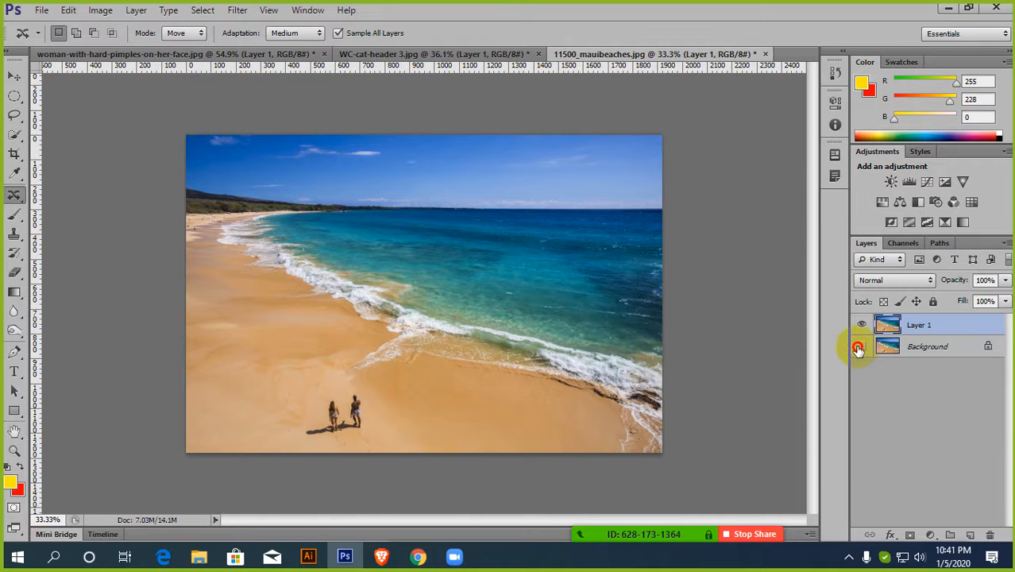
pyautogui.click(857, 347)
# Examine the two people and their shadows on the sand up close and within the whole photo
pyautogui.scroll(3, 530, 290)
pyautogui.scroll(-1, 530, 275)
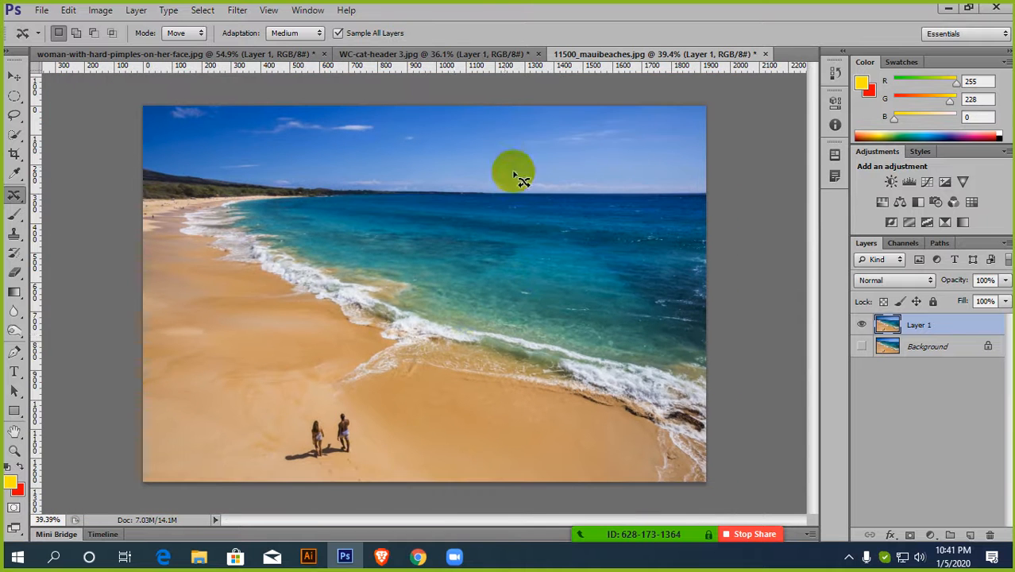
pyautogui.scroll(1, 626, 334)
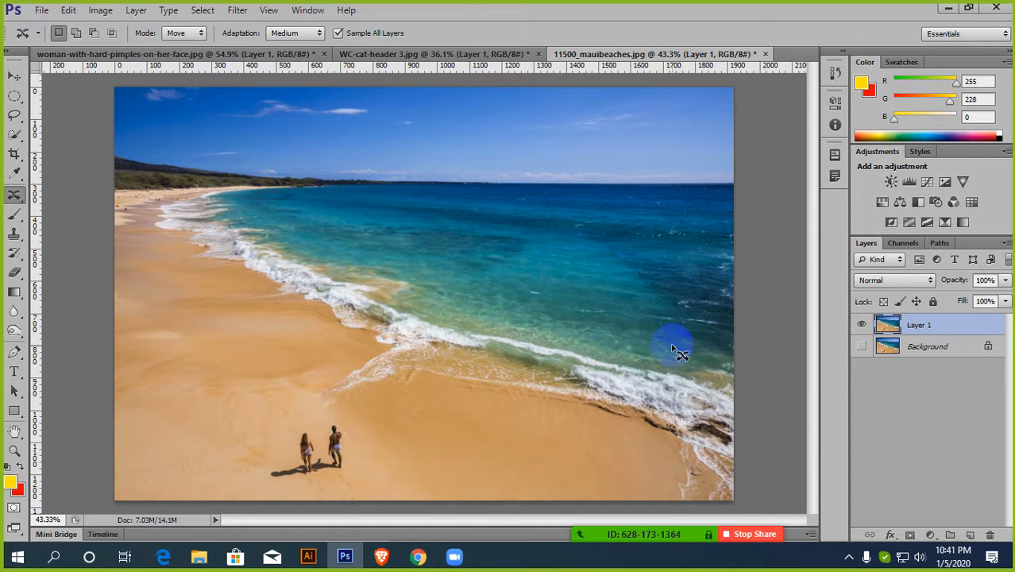
pyautogui.scroll(3, 318, 476)
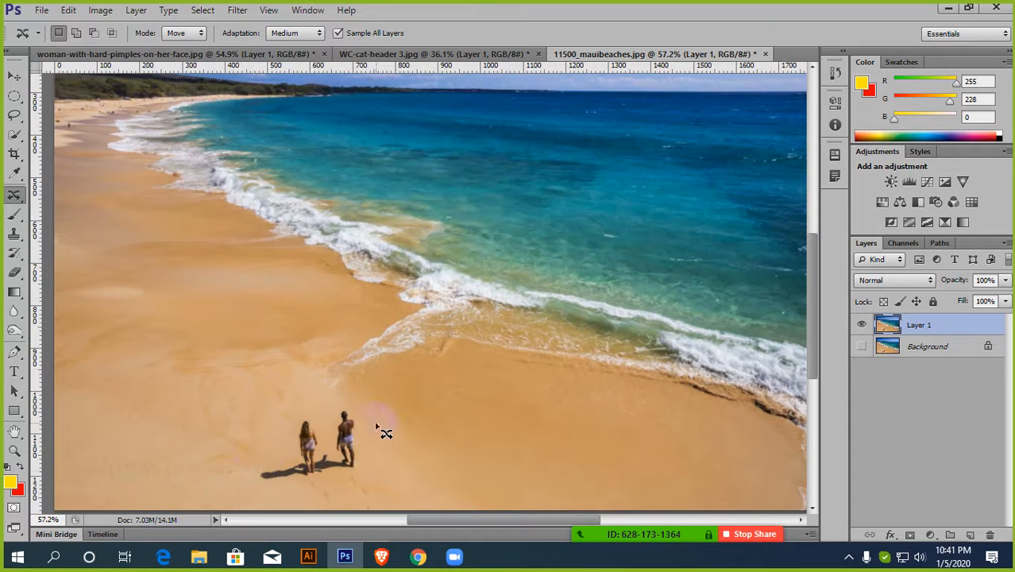
pyautogui.scroll(2, 376, 446)
pyautogui.scroll(-6, 283, 409)
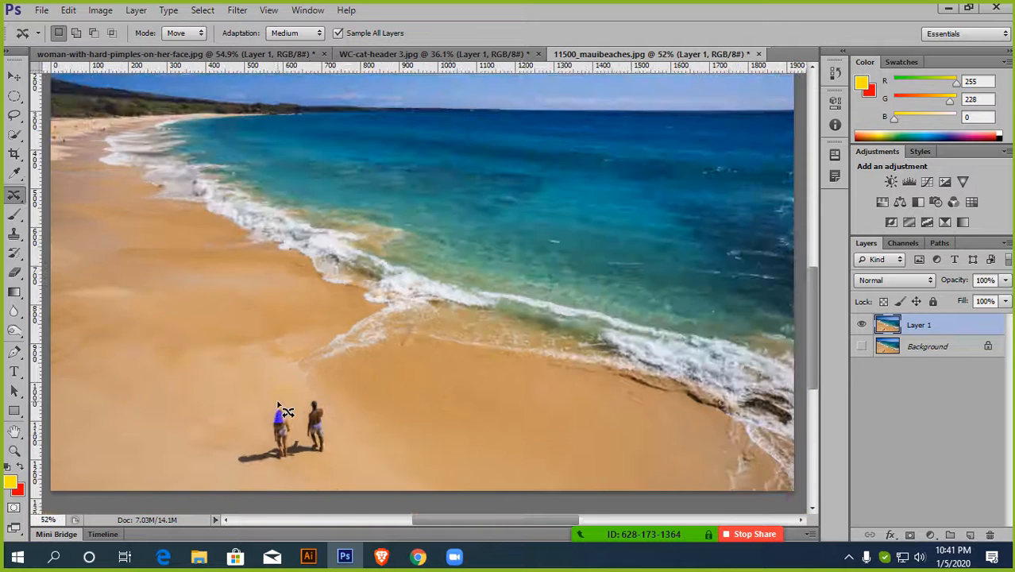
pyautogui.scroll(4, 283, 408)
pyautogui.scroll(-3, 282, 425)
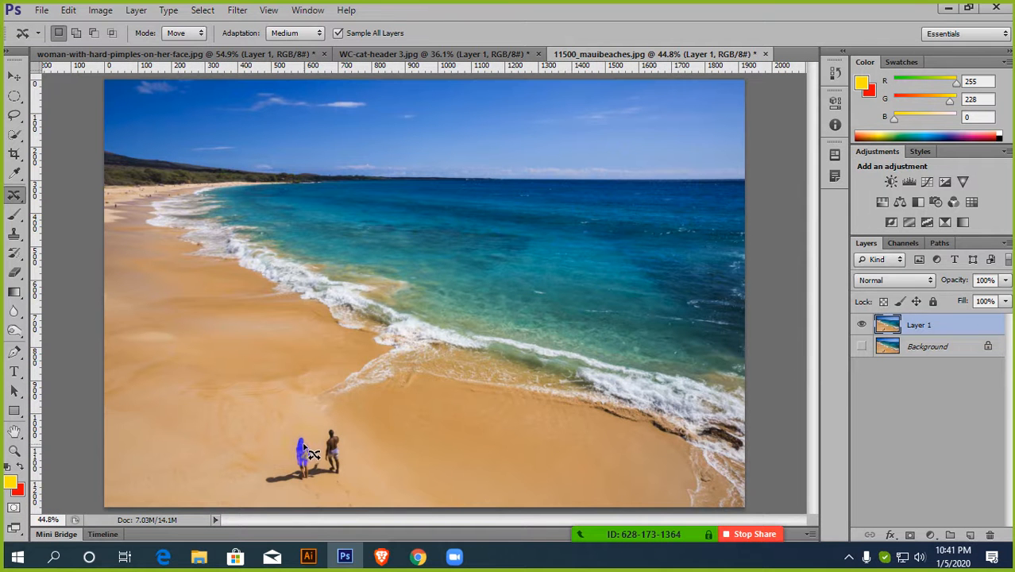
pyautogui.scroll(-1, 350, 447)
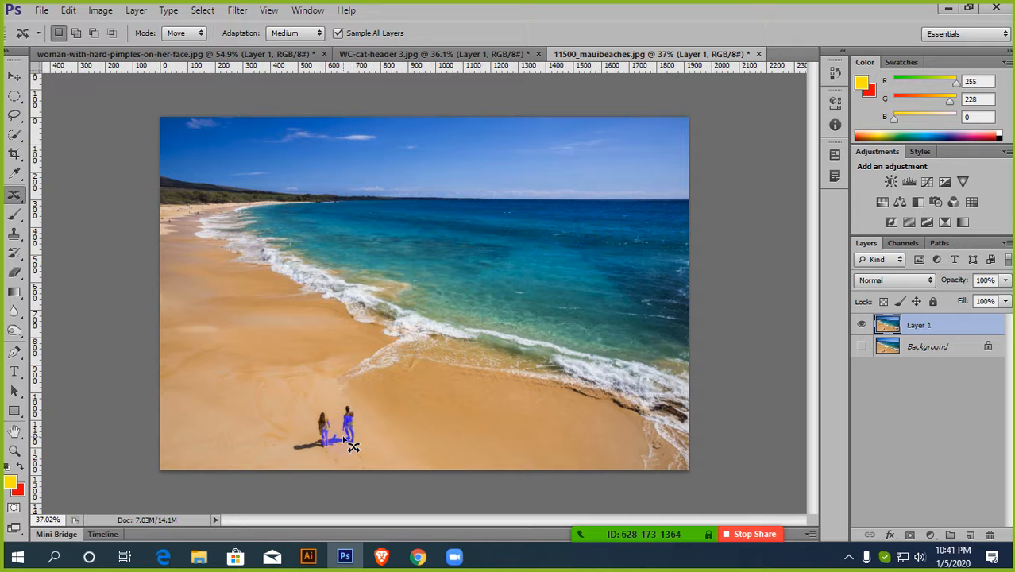
pyautogui.click(406, 351)
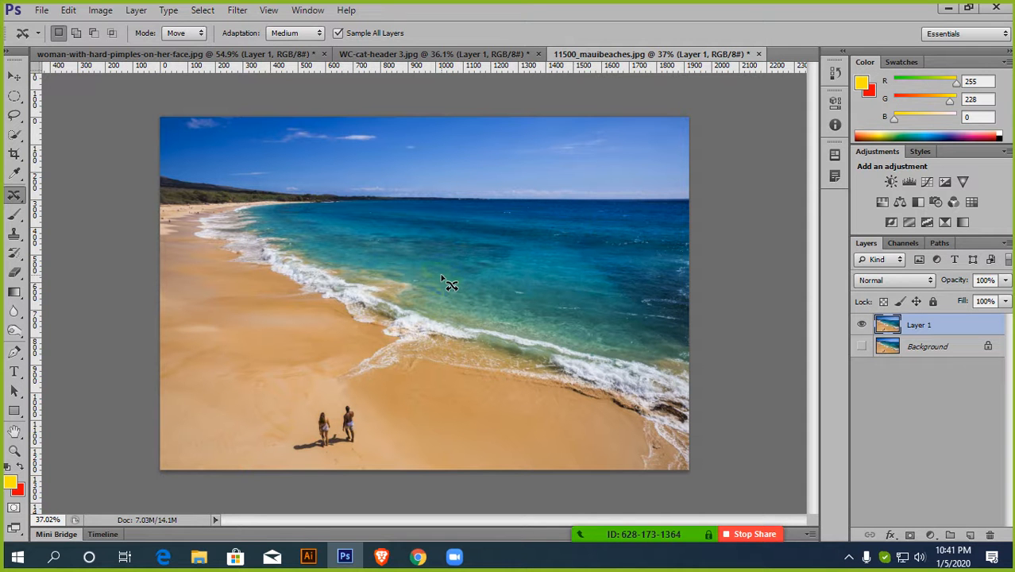
# Check the Zoom meeting's participants list and close it
pyautogui.click(598, 518)
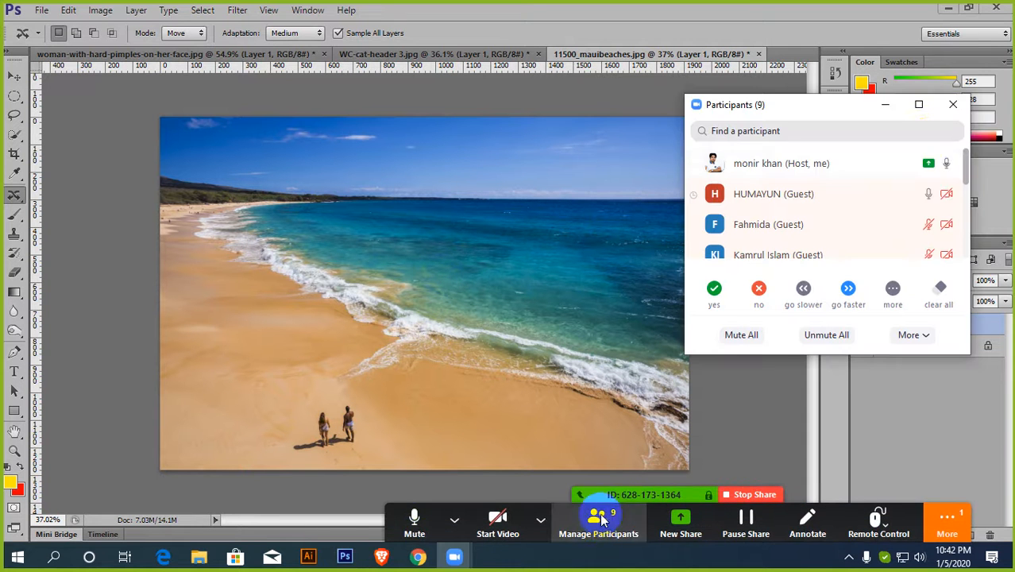
pyautogui.click(953, 104)
# Outline the man on the sand with the Content-Aware Move tool, leaving a loose margin around his body
pyautogui.scroll(1, 358, 429)
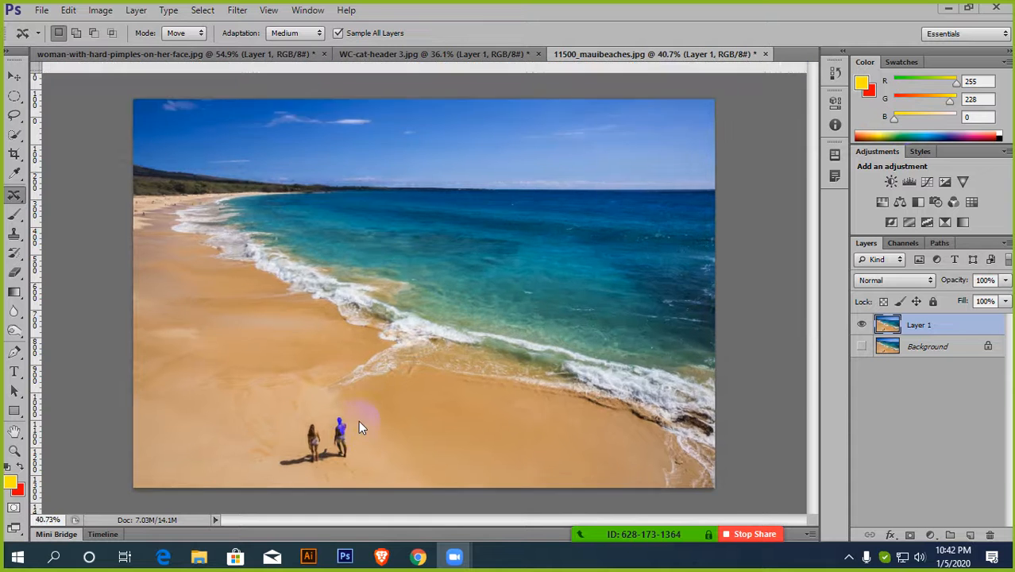
pyautogui.scroll(7, 358, 426)
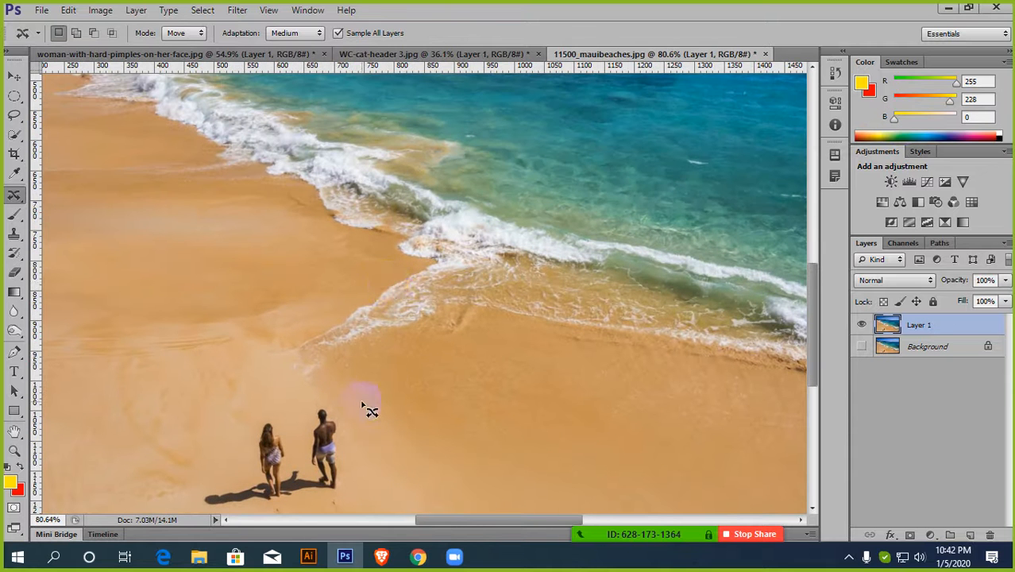
pyautogui.scroll(4, 367, 409)
pyautogui.click(22, 195)
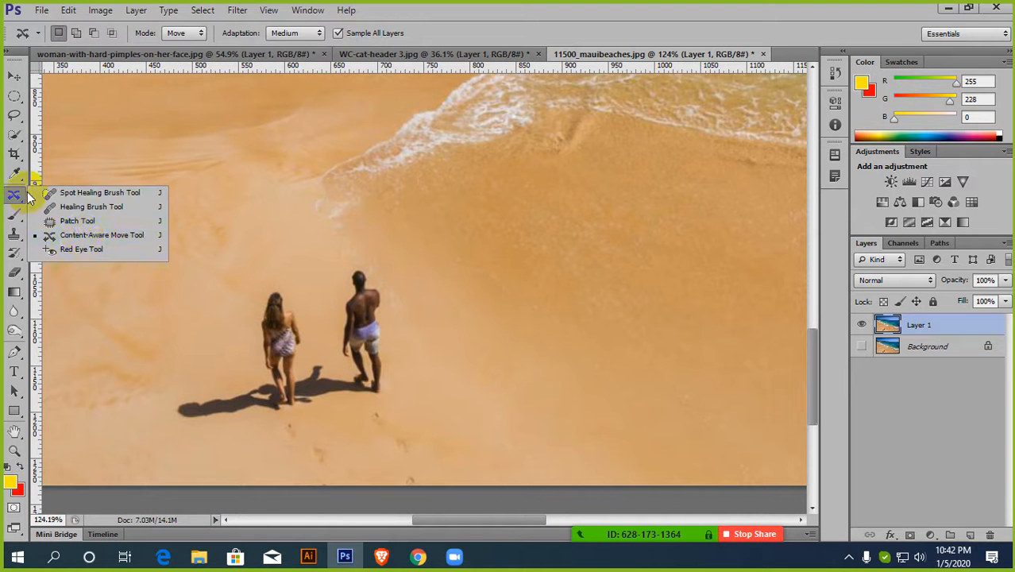
pyautogui.moveTo(30, 197); pyautogui.dragTo(82, 235)
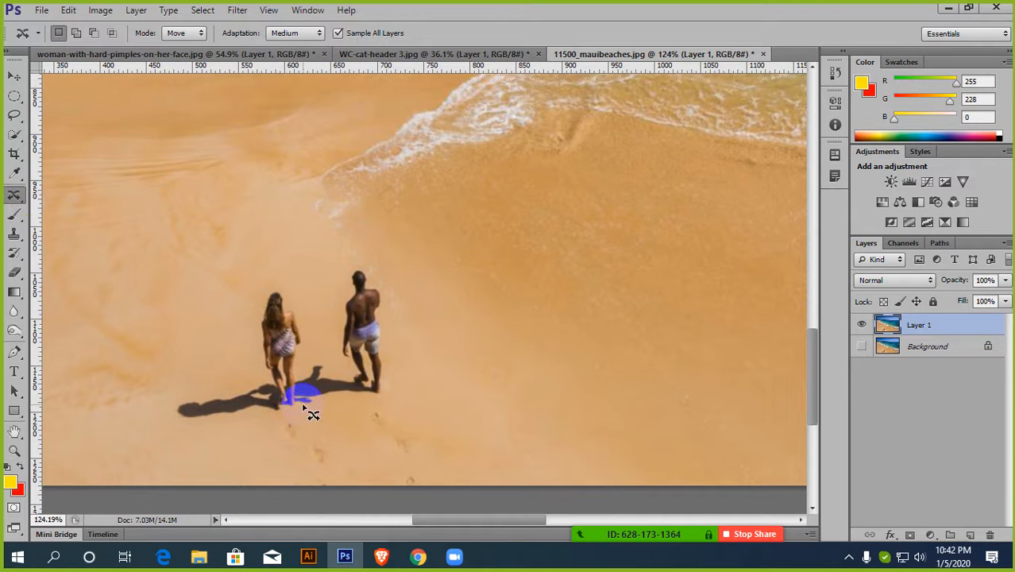
pyautogui.scroll(5, 375, 405)
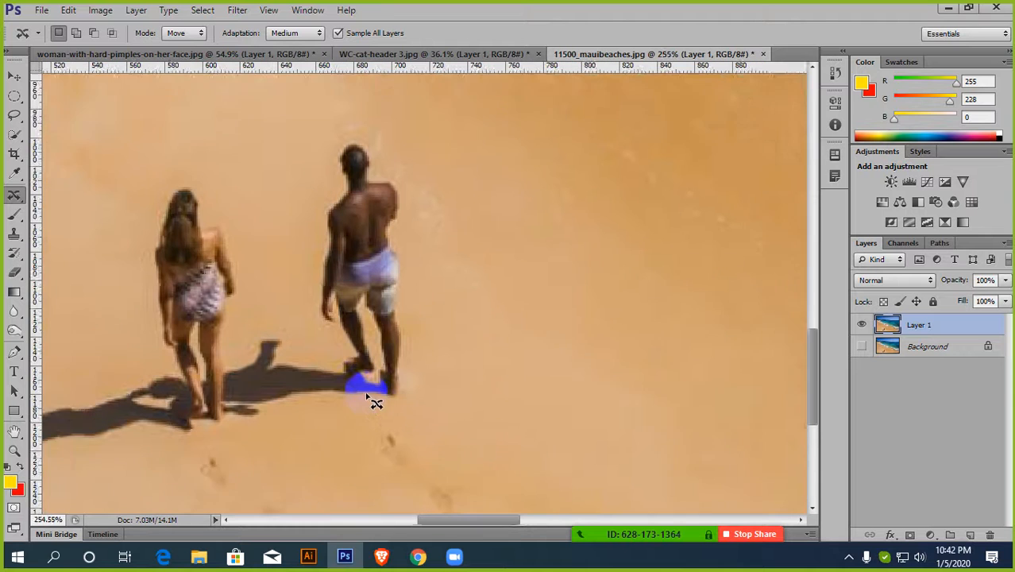
pyautogui.moveTo(385, 392); pyautogui.dragTo(328, 359)
pyautogui.moveTo(319, 315); pyautogui.dragTo(318, 237)
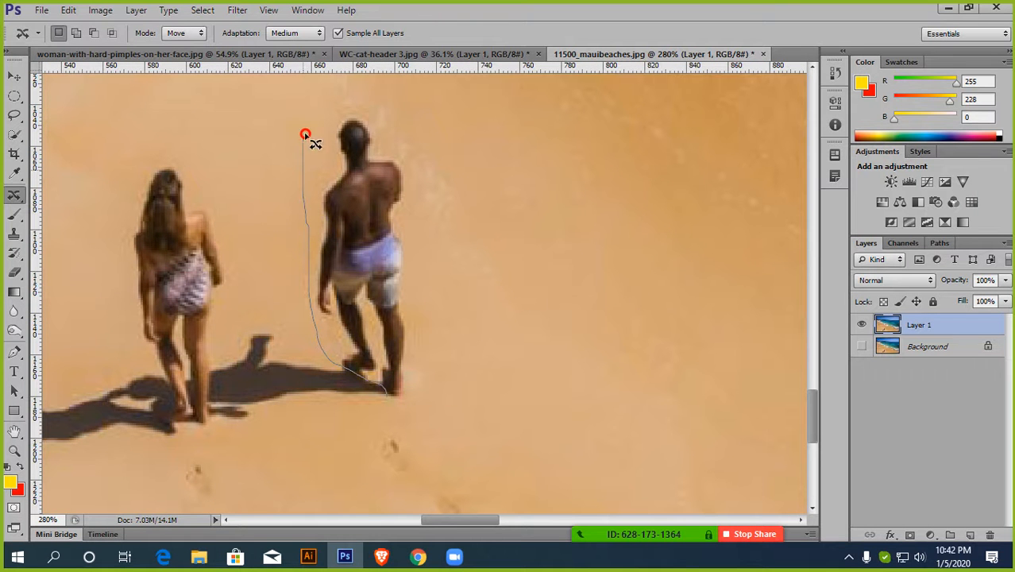
pyautogui.moveTo(386, 109)
pyautogui.mouseDown()
pyautogui.moveTo(452, 190)
pyautogui.moveTo(463, 414)
pyautogui.mouseUp()
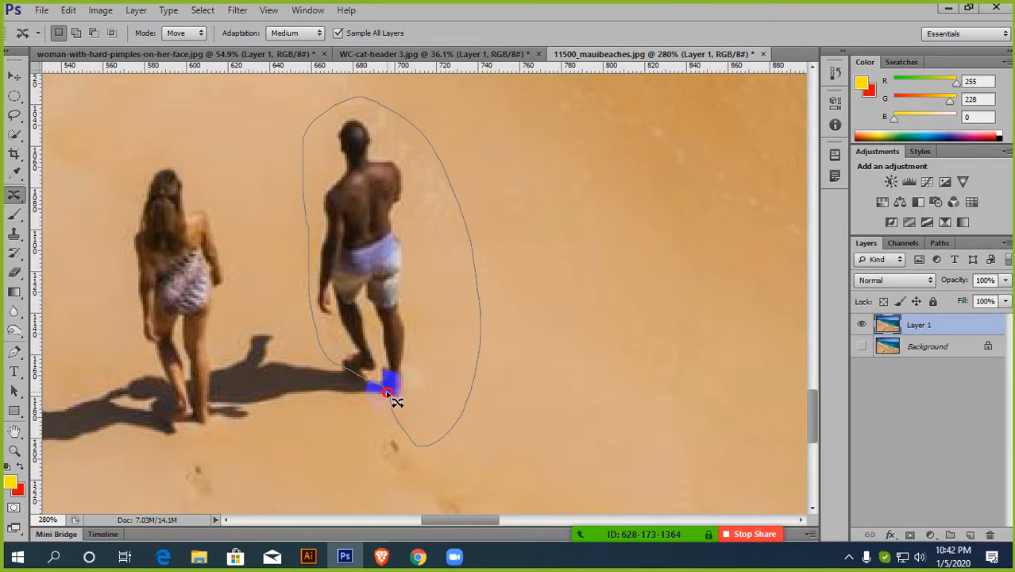
pyautogui.moveTo(395, 401); pyautogui.dragTo(394, 401)
# Remove the selected man with a Content-Aware fill in Normal mode at 100% opacity
pyautogui.click(41, 10)
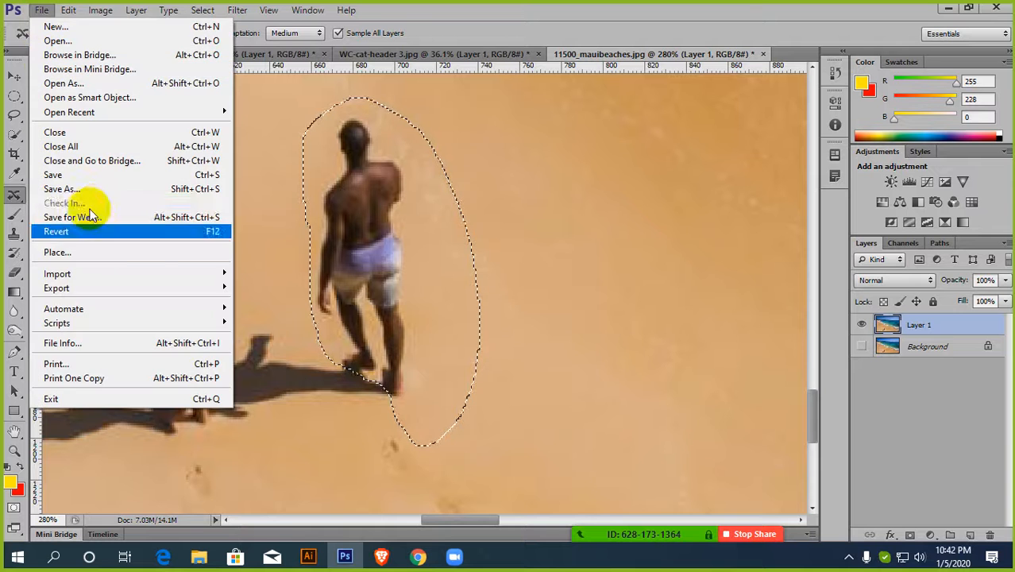
pyautogui.moveTo(68, 10)
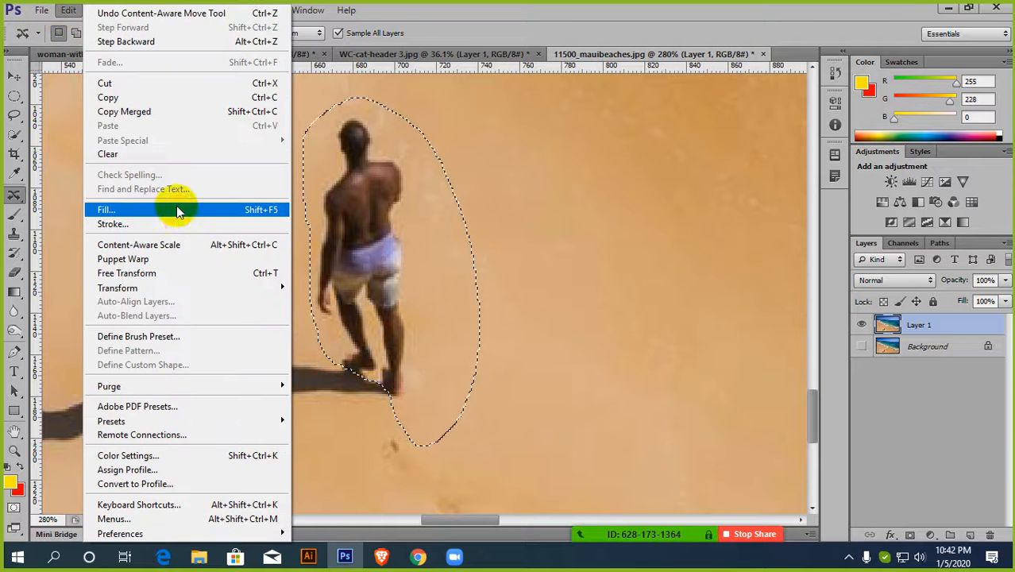
pyautogui.click(266, 209)
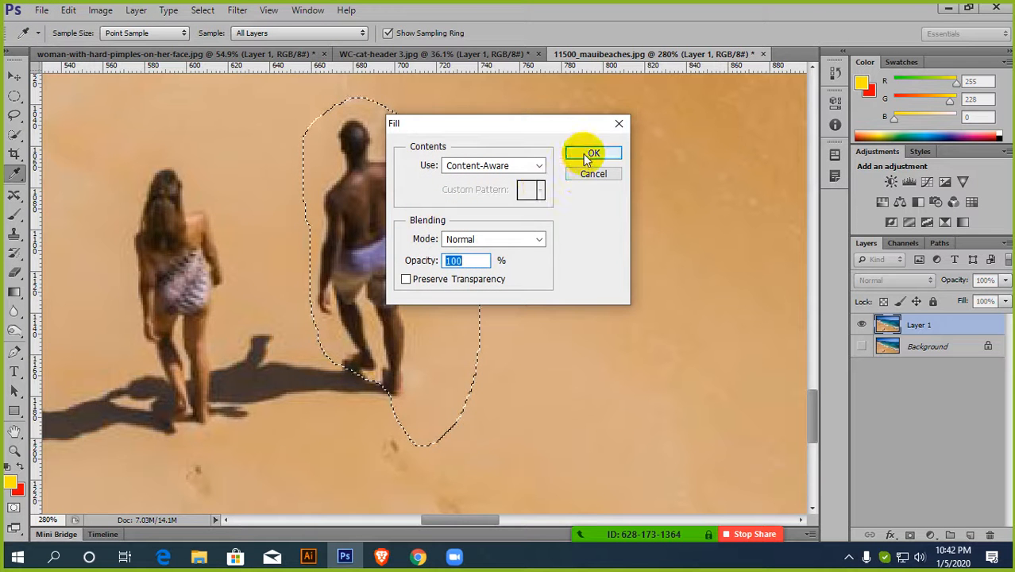
pyautogui.click(587, 154)
pyautogui.scroll(-2, 579, 305)
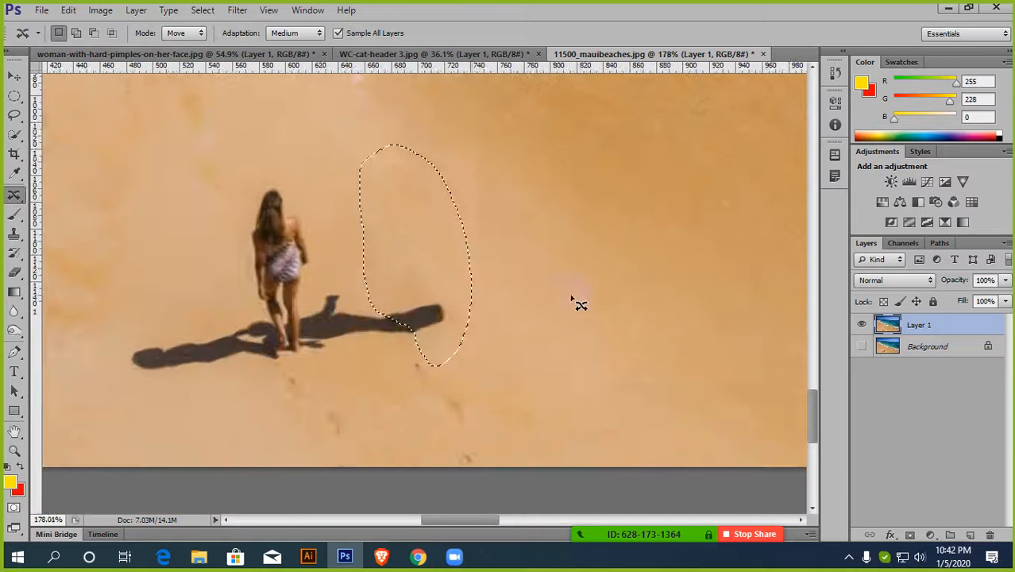
# Outline the woman on the sand with the Content-Aware Move tool and remove her with a Content-Aware fill
pyautogui.scroll(-3, 471, 243)
pyautogui.scroll(2, 394, 294)
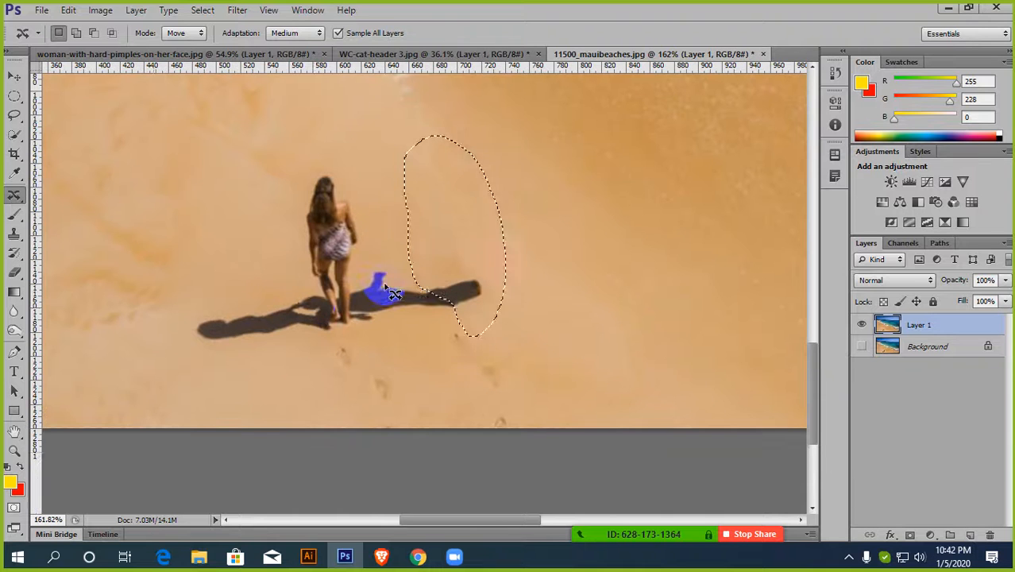
pyautogui.moveTo(318, 313)
pyautogui.mouseDown()
pyautogui.moveTo(338, 334)
pyautogui.moveTo(380, 283)
pyautogui.moveTo(376, 222)
pyautogui.moveTo(317, 159)
pyautogui.moveTo(297, 233)
pyautogui.moveTo(320, 321)
pyautogui.mouseUp()
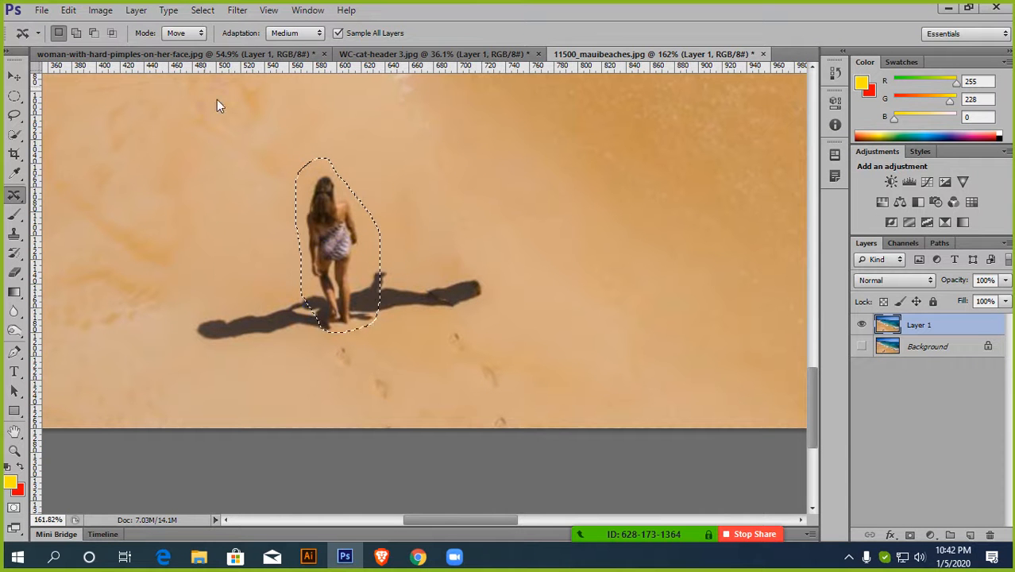
pyautogui.rightClick(334, 229)
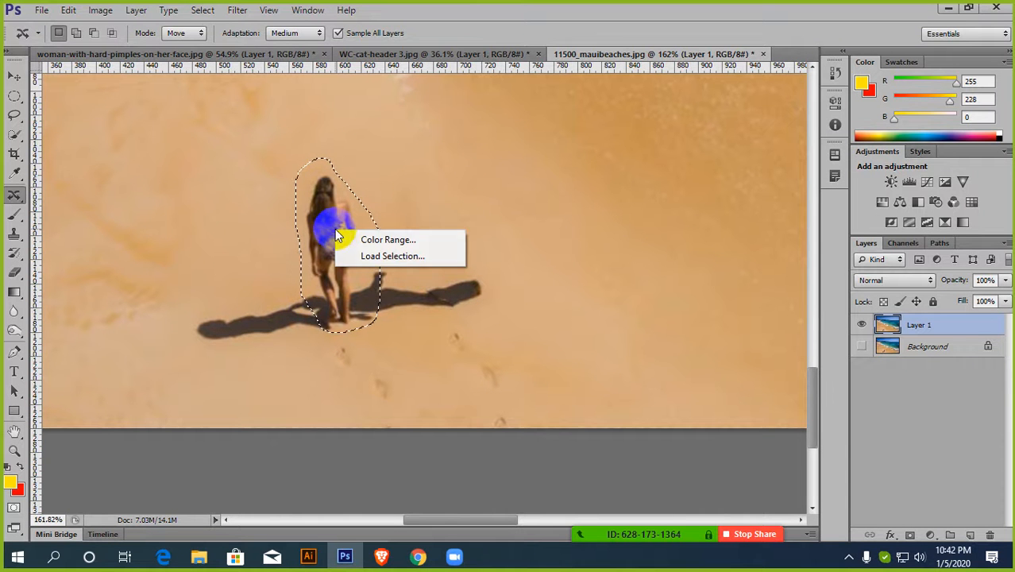
pyautogui.click(68, 11)
pyautogui.click(68, 10)
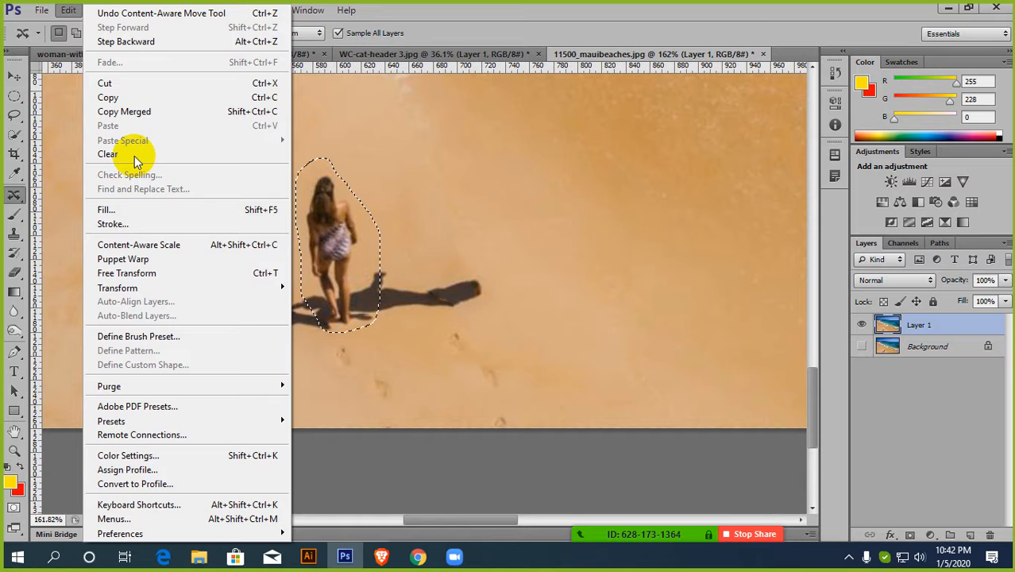
pyautogui.click(139, 209)
pyautogui.click(611, 155)
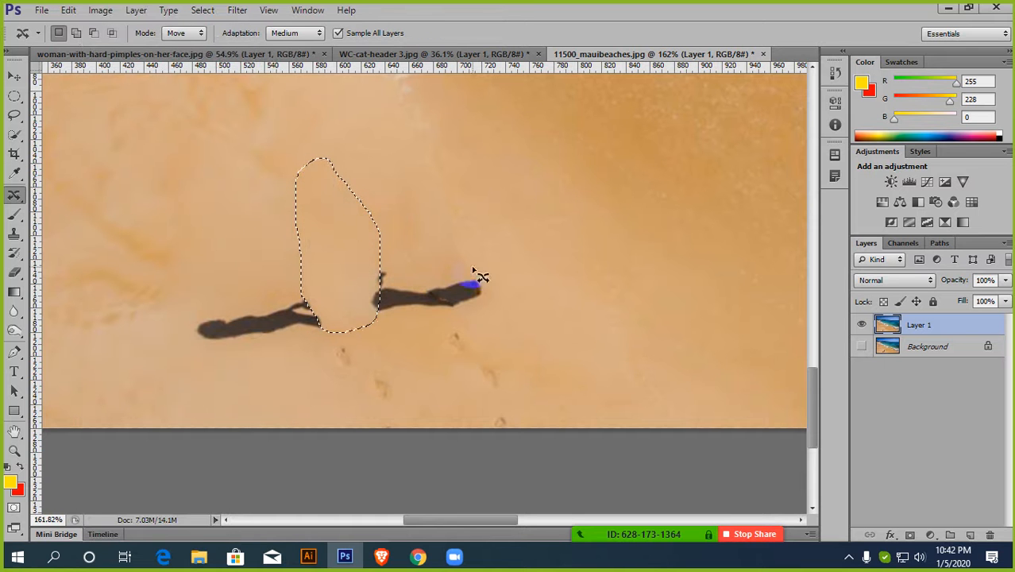
# Outline the right-hand leftover shadow, remove it with a Content-Aware fill and clear the selection
pyautogui.moveTo(373, 270); pyautogui.dragTo(534, 284)
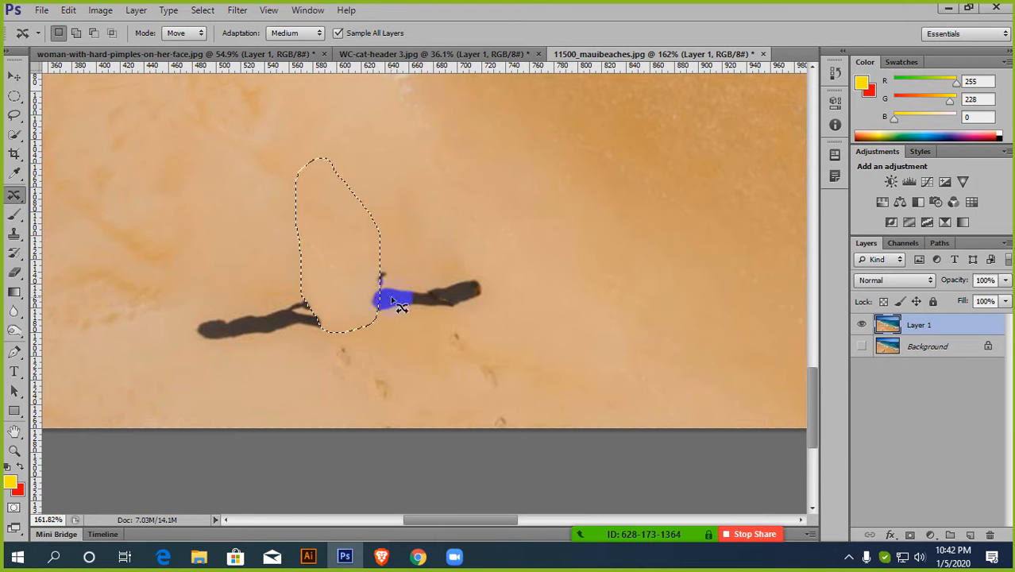
pyautogui.click(370, 280)
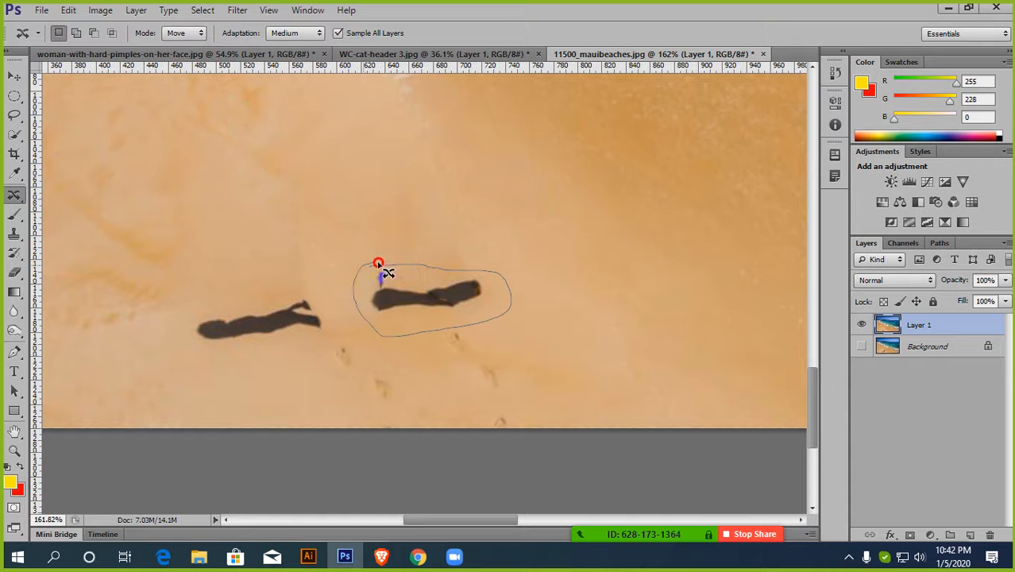
pyautogui.moveTo(387, 273); pyautogui.dragTo(380, 265)
pyautogui.click(69, 9)
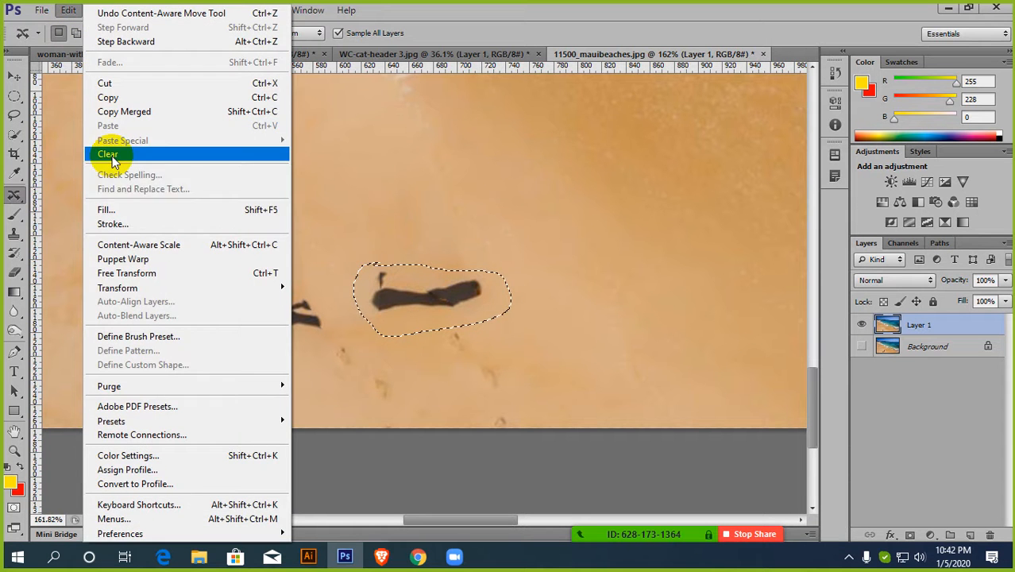
pyautogui.click(140, 209)
pyautogui.click(590, 156)
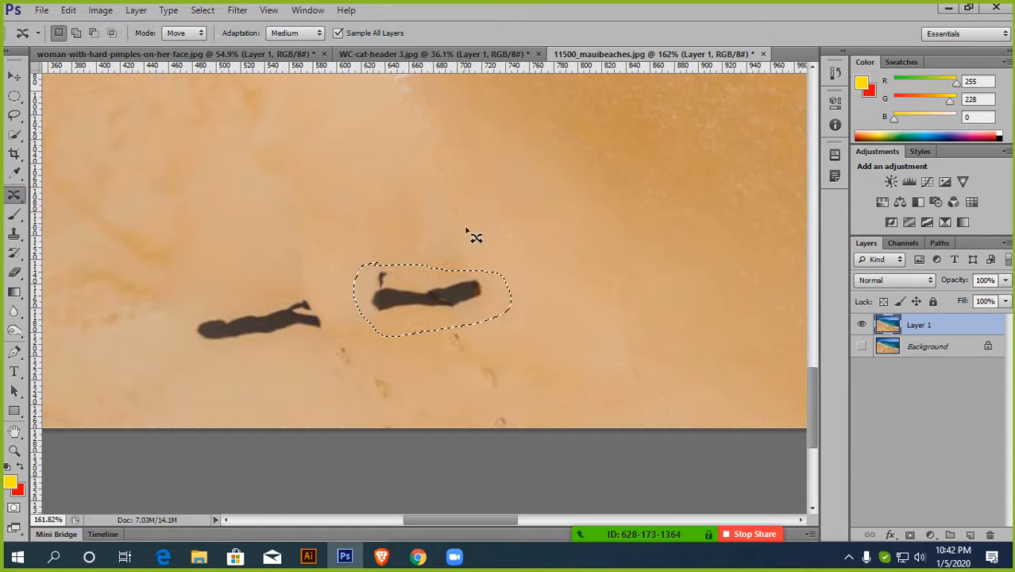
pyautogui.hotkey('ctrl', 'd')
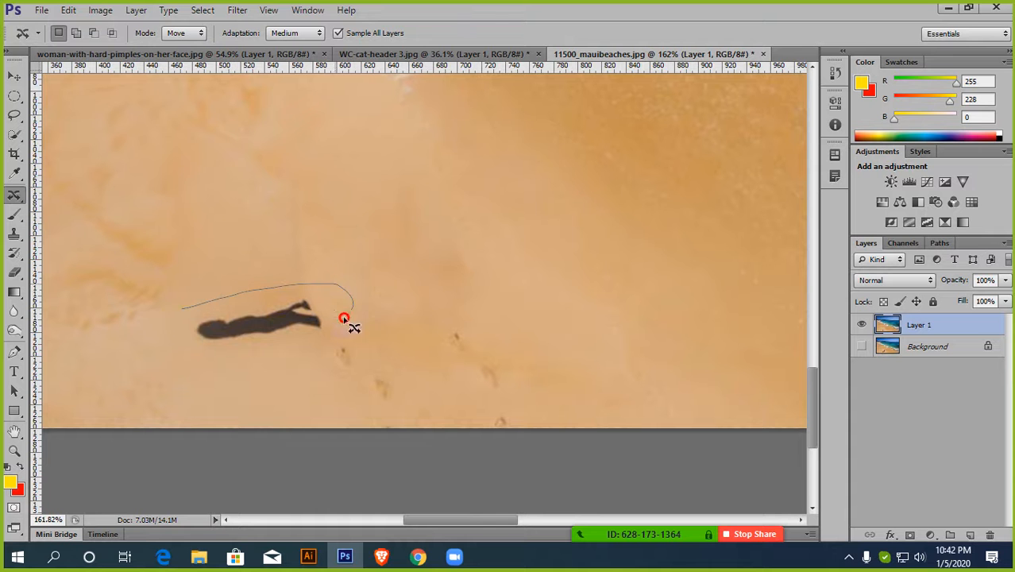
# Outline the remaining left-hand shadow on the sand and remove it with a Content-Aware fill
pyautogui.moveTo(185, 310); pyautogui.dragTo(183, 308)
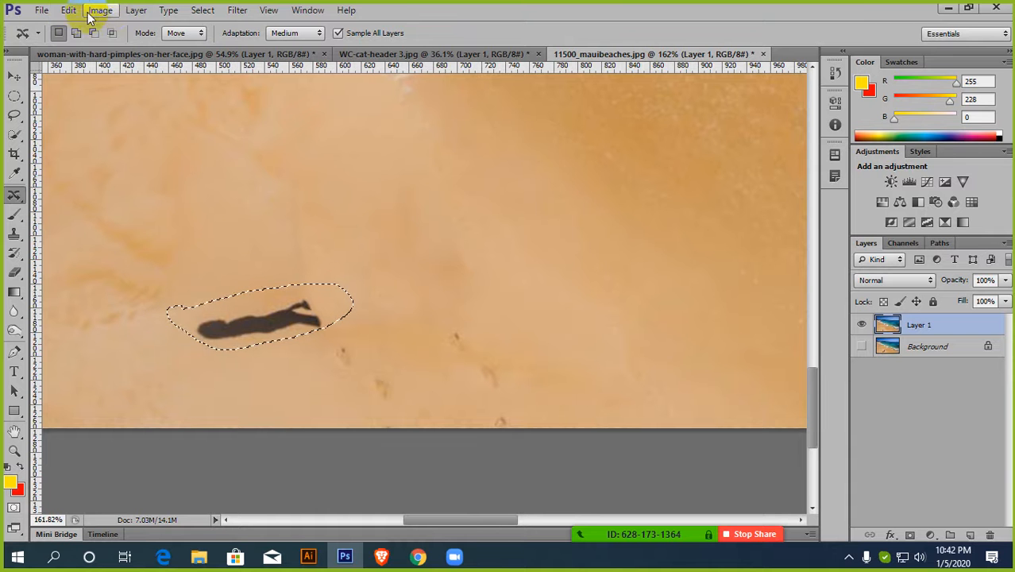
pyautogui.click(69, 10)
pyautogui.click(151, 209)
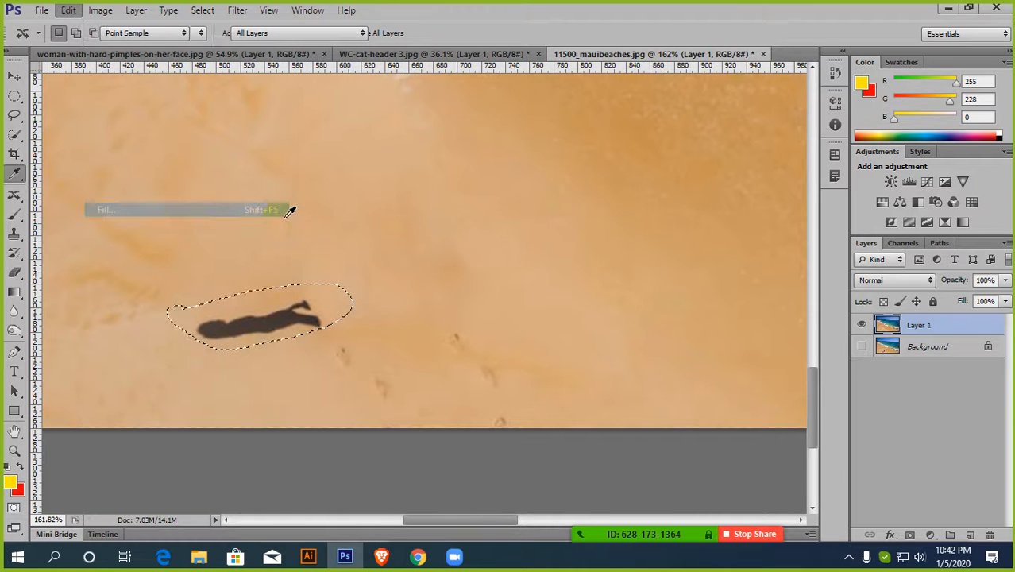
pyautogui.click(590, 153)
pyautogui.scroll(-5, 512, 198)
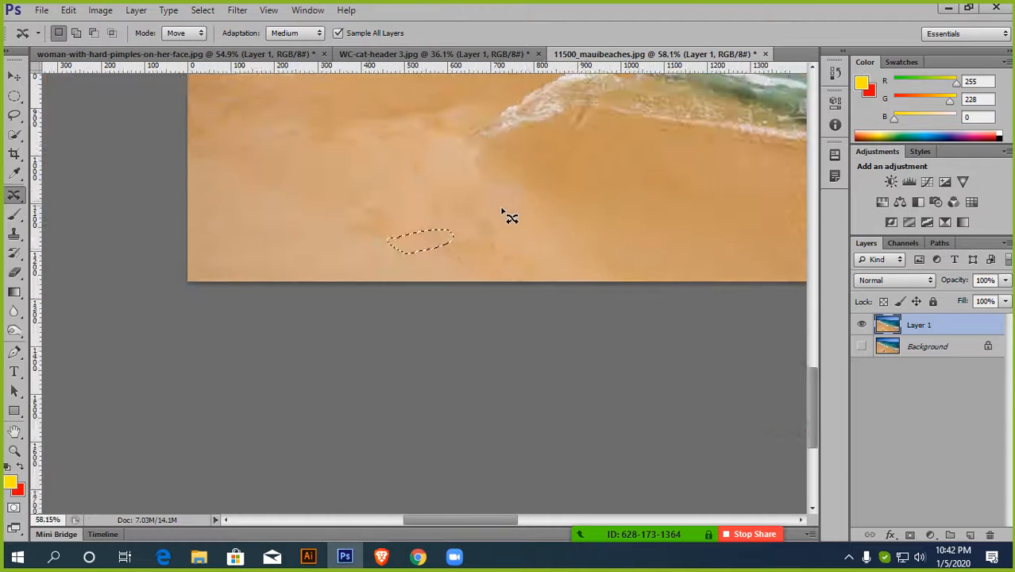
# Clear the selection on the sand and view the whole retouched beach photo
pyautogui.hotkey('ctrl', 'd')
pyautogui.scroll(-3, 469, 251)
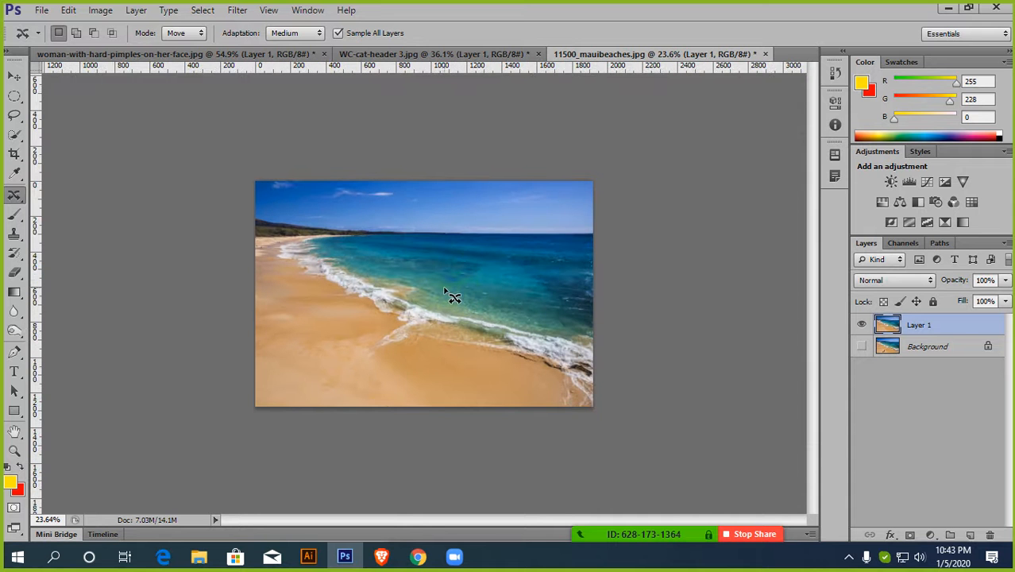
pyautogui.scroll(2, 446, 291)
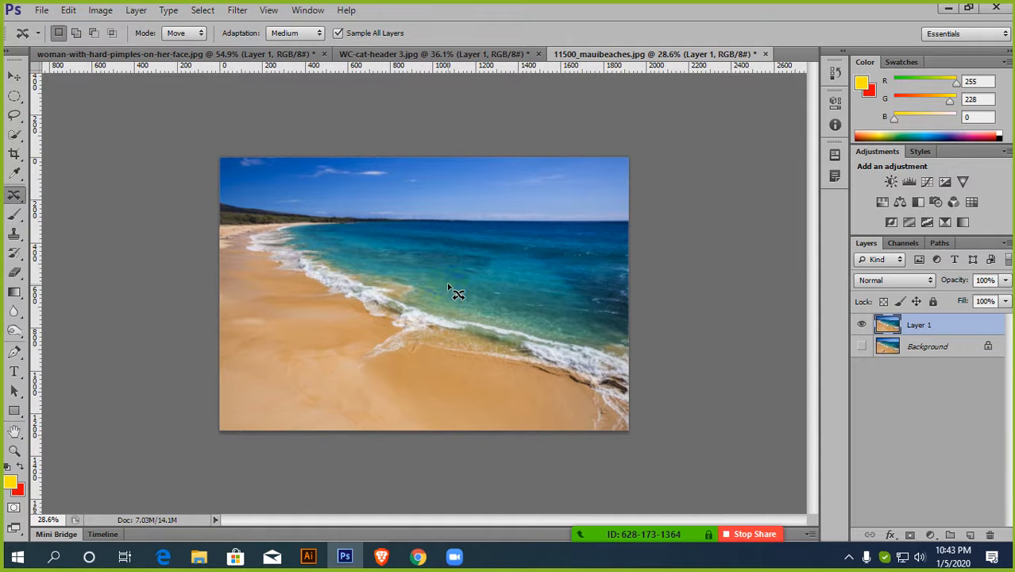
# Open the maxresdefault image from the Downloads folder and view it in full
pyautogui.hotkey('ctrl', 'o')
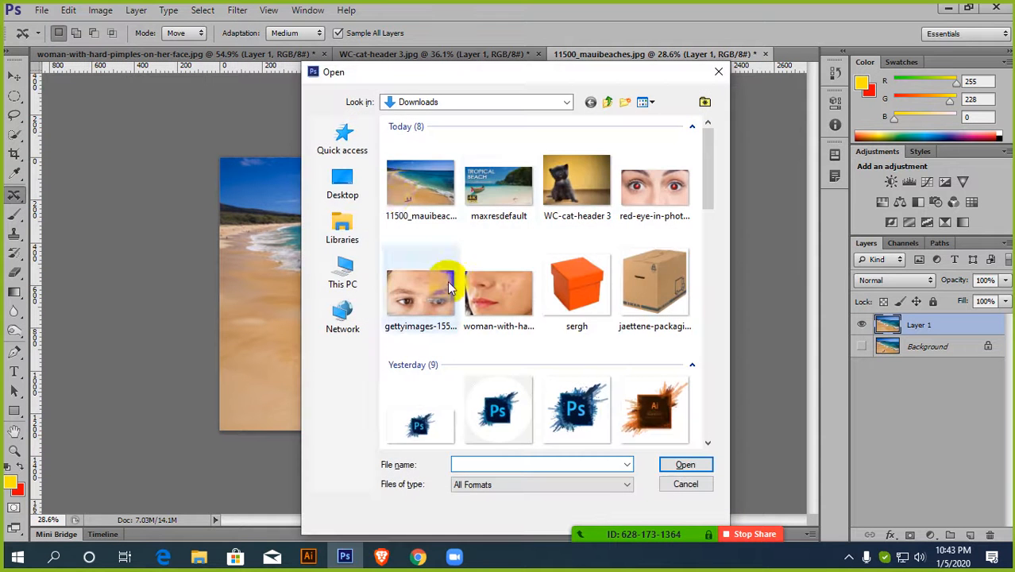
pyautogui.doubleClick(500, 195)
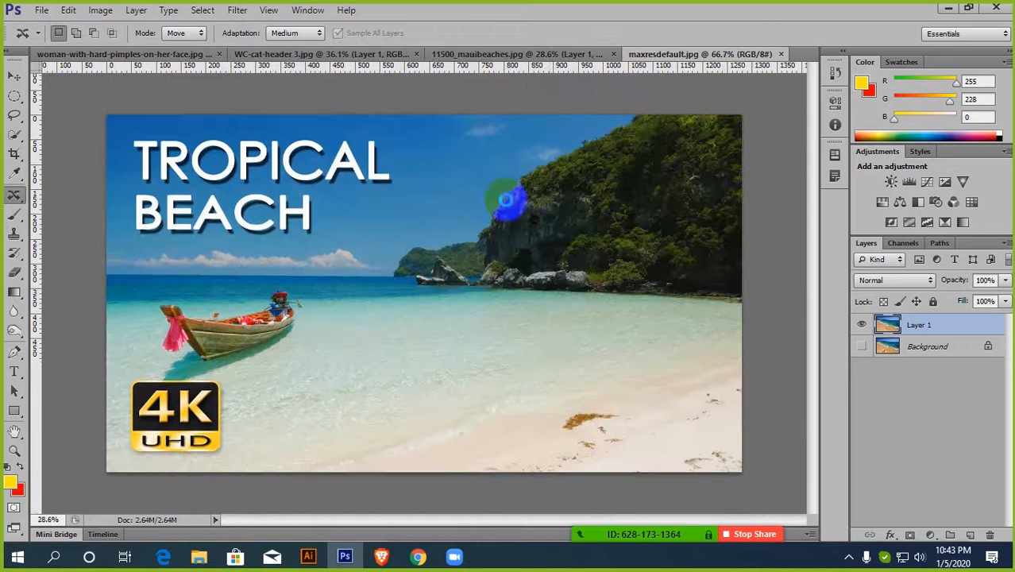
pyautogui.scroll(1, 328, 361)
pyautogui.scroll(-2, 318, 361)
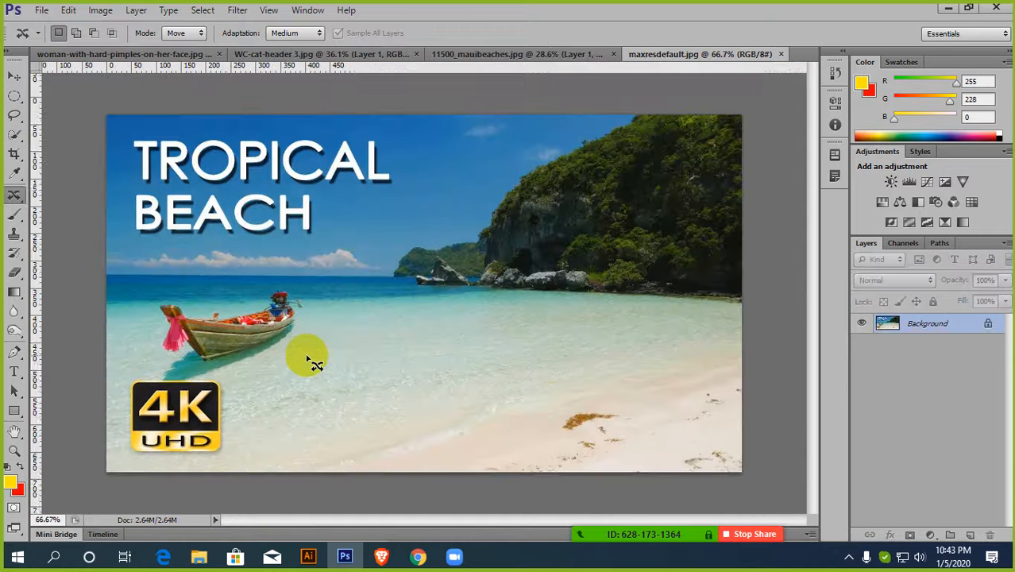
pyautogui.scroll(1, 312, 361)
pyautogui.scroll(-1, 316, 361)
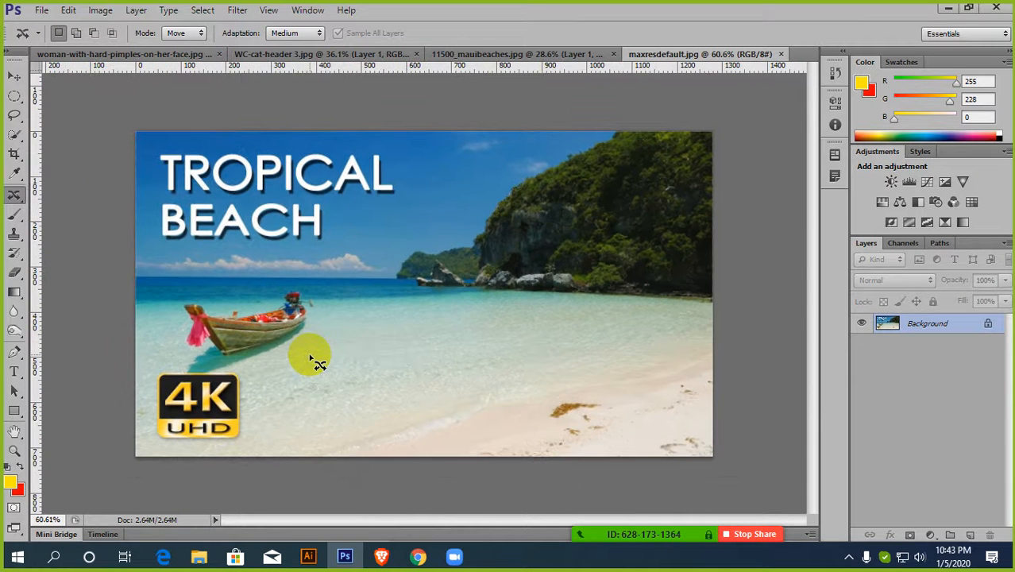
pyautogui.scroll(-4, 316, 362)
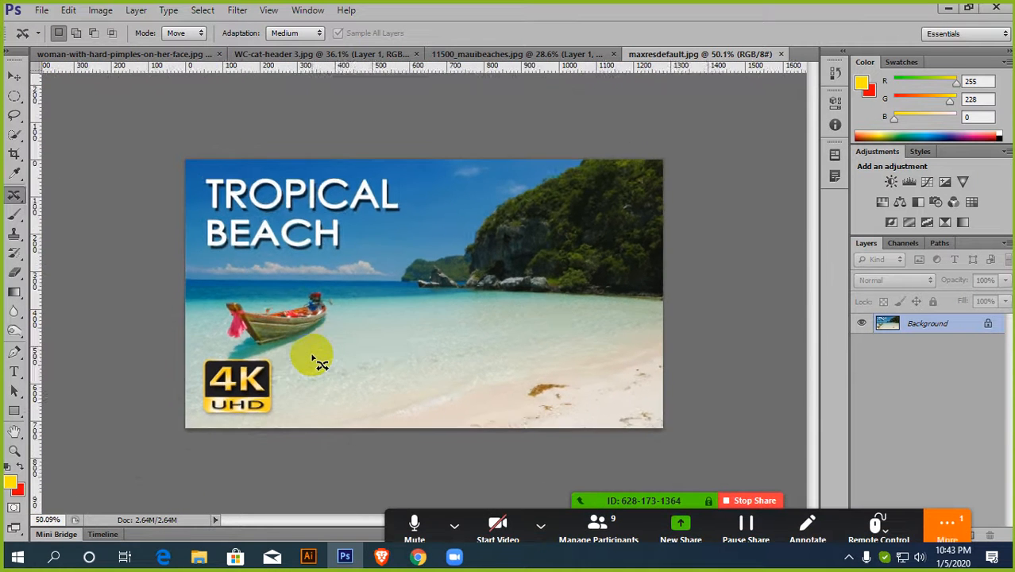
# Open the Zoom group chat, check the participants' messages and close the chat window
pyautogui.click(946, 523)
pyautogui.click(947, 523)
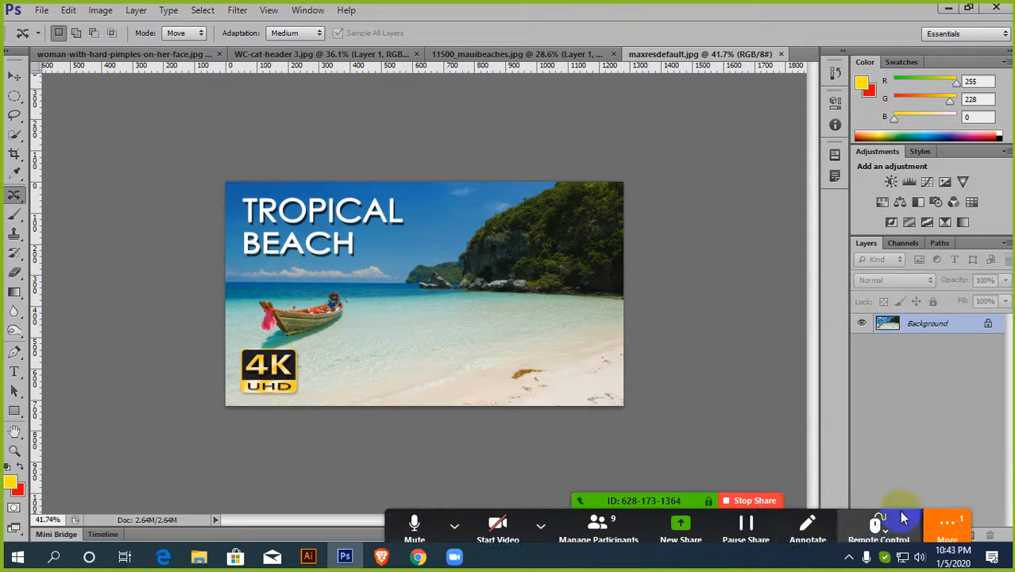
pyautogui.click(947, 524)
pyautogui.click(788, 273)
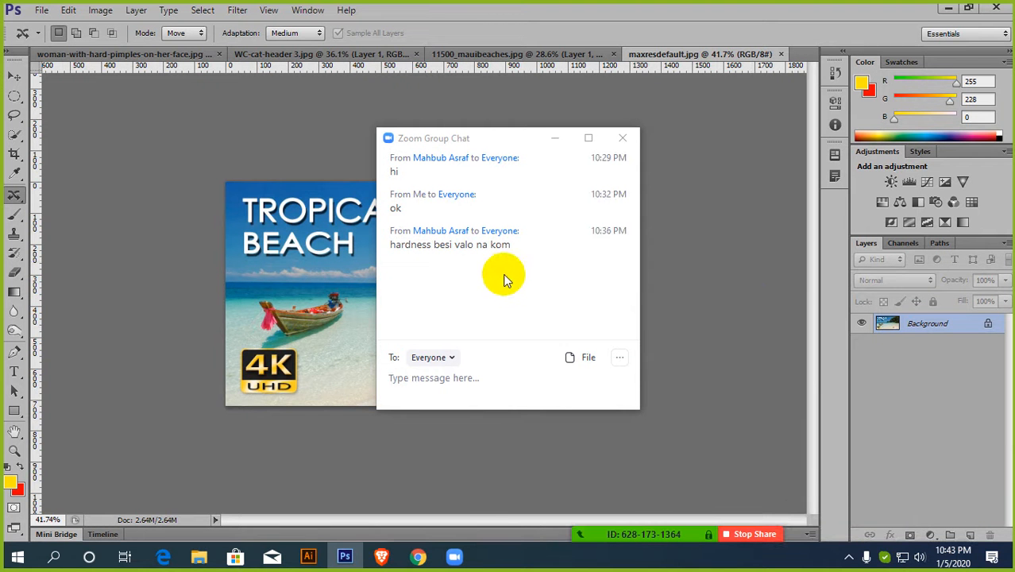
pyautogui.click(479, 379)
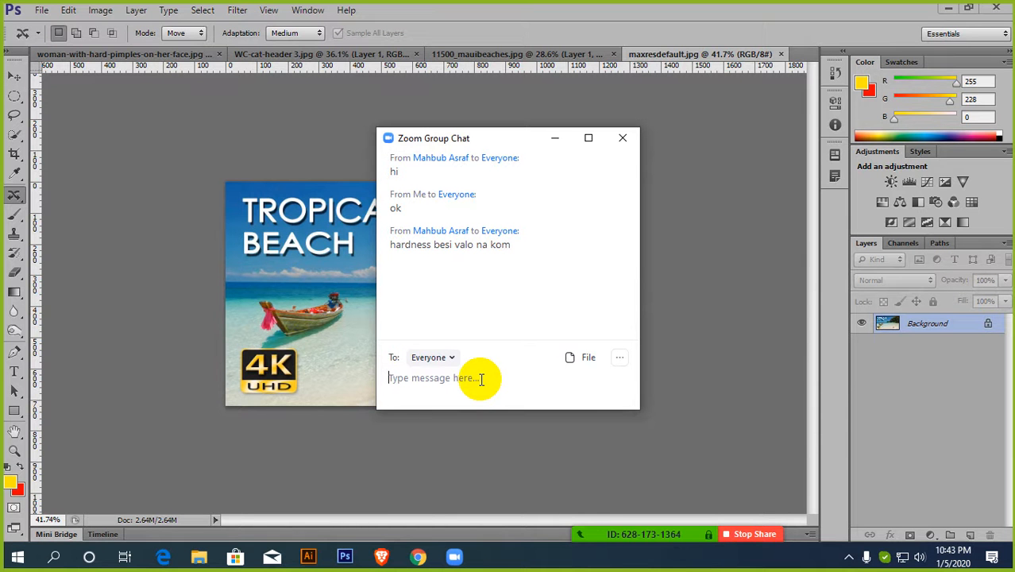
pyautogui.click(623, 138)
pyautogui.moveTo(558, 216); pyautogui.dragTo(441, 272)
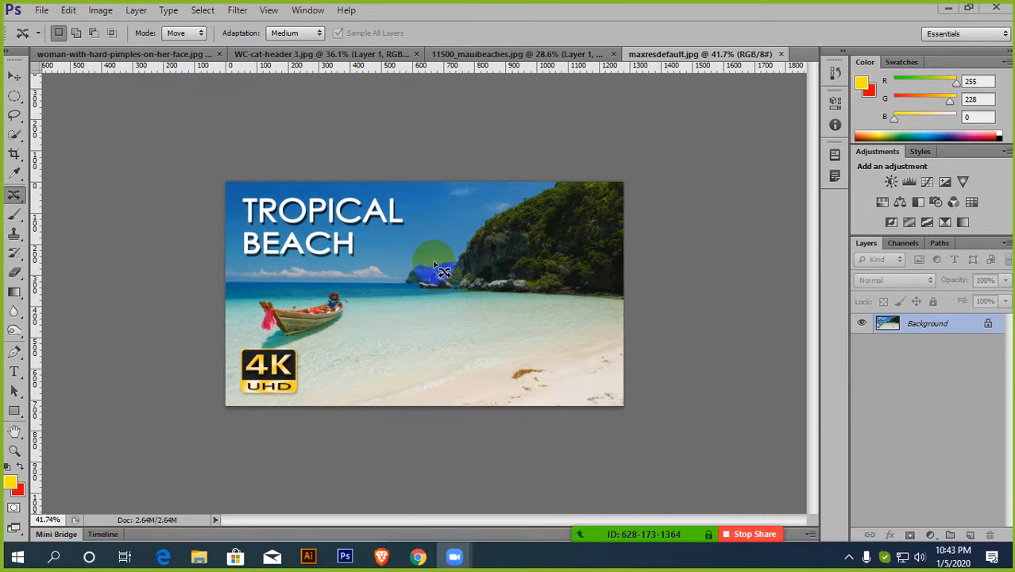
# Open the red-eye-in-photo-1200x630.png image from the Downloads folder
pyautogui.scroll(3, 433, 266)
pyautogui.scroll(-2, 405, 256)
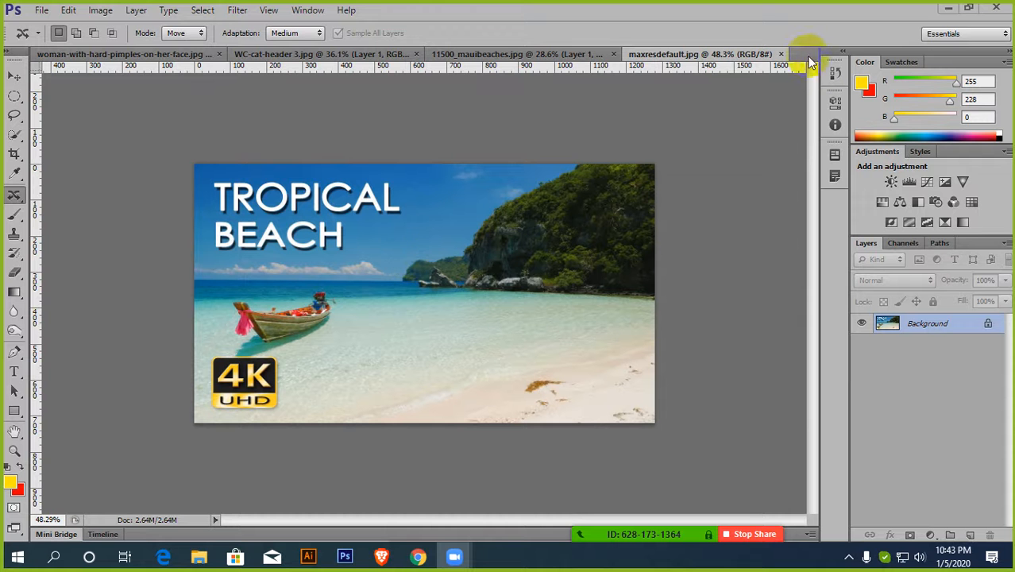
pyautogui.click(10, 205)
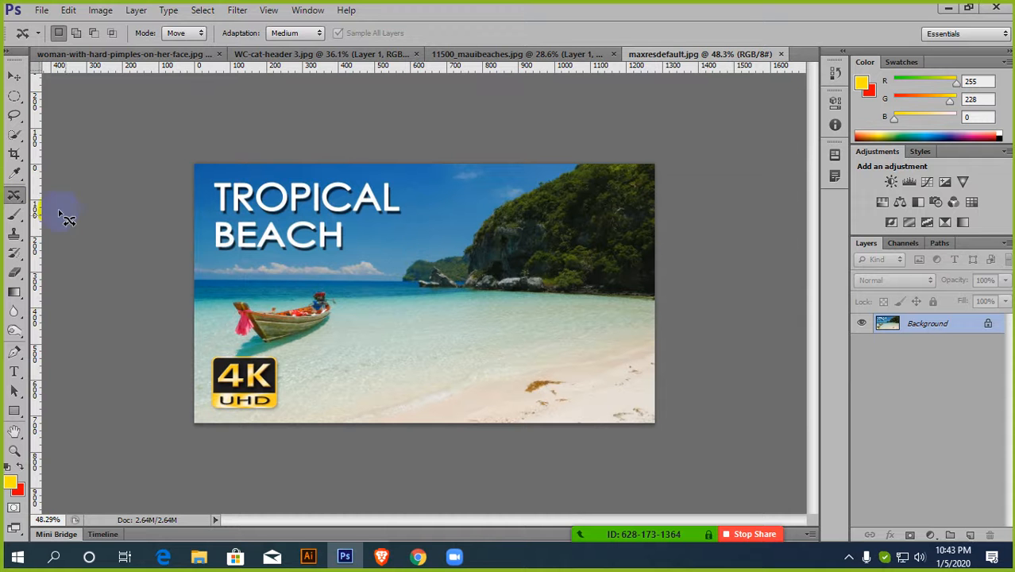
pyautogui.click(42, 11)
pyautogui.click(49, 38)
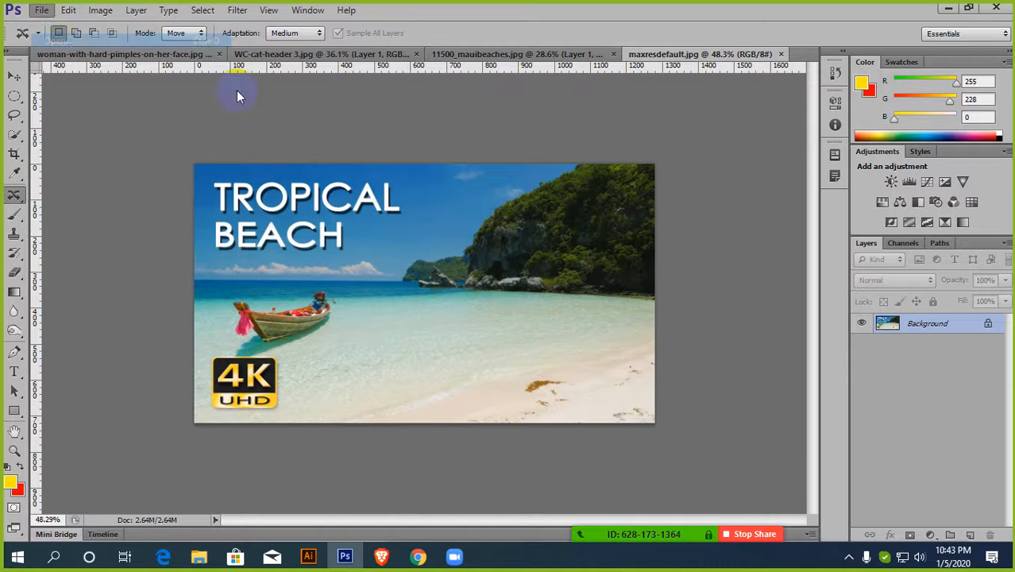
pyautogui.doubleClick(655, 187)
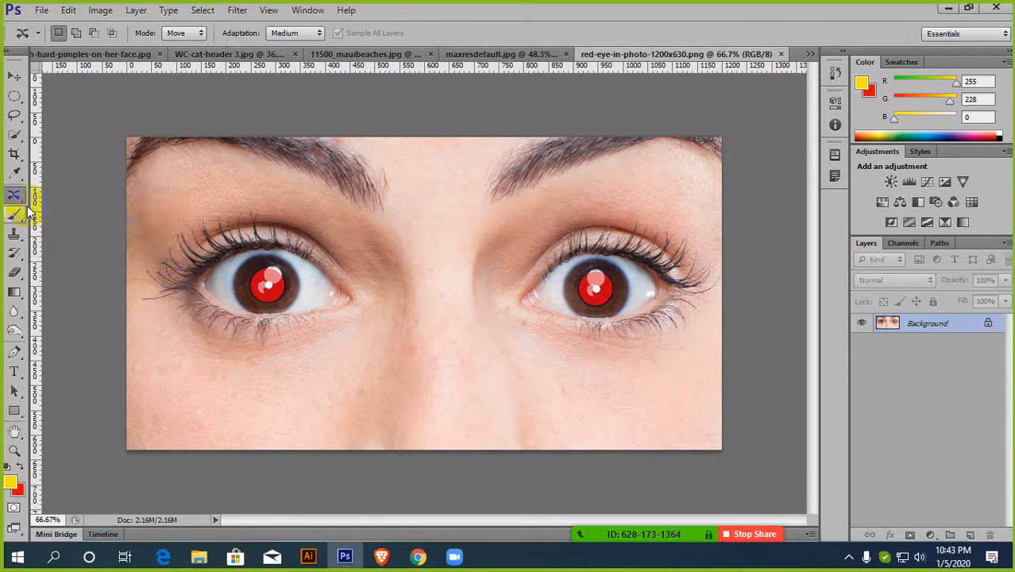
# With the Red Eye tool active, duplicate the Background layer of the eye photo and hide the original
pyautogui.rightClick(26, 202)
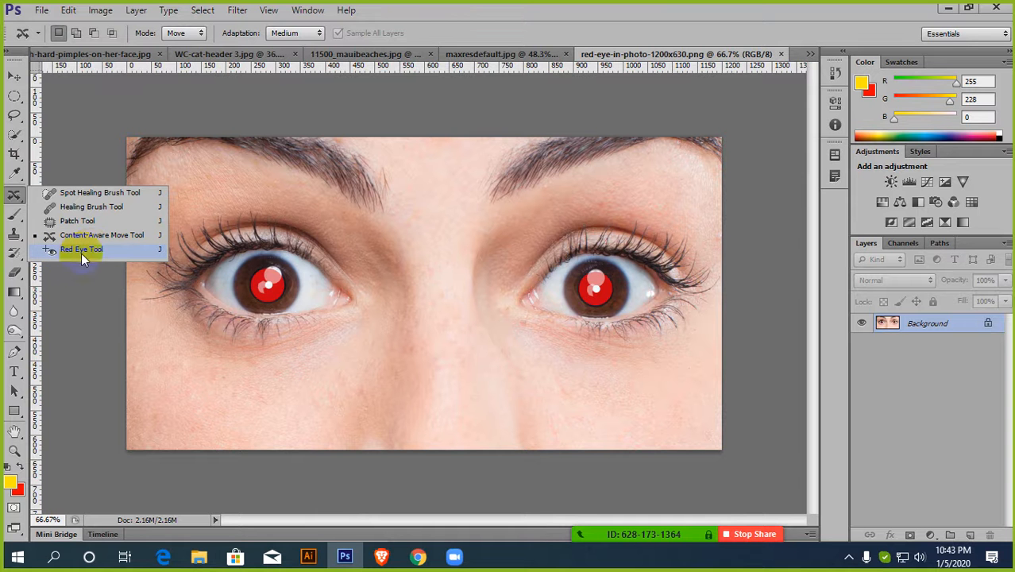
pyautogui.click(110, 251)
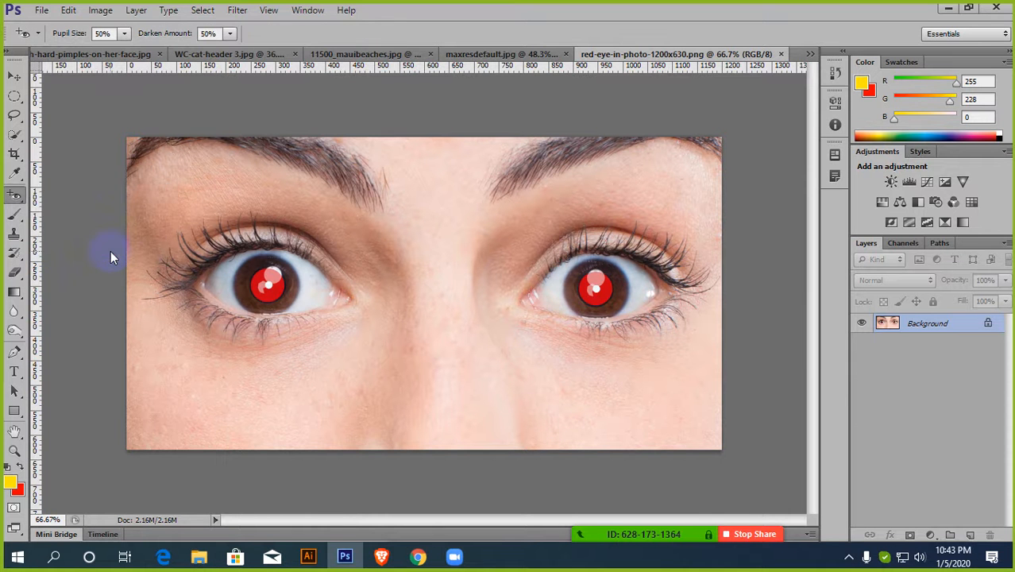
pyautogui.hotkey('ctrl', '+')
pyautogui.scroll(1, 559, 314)
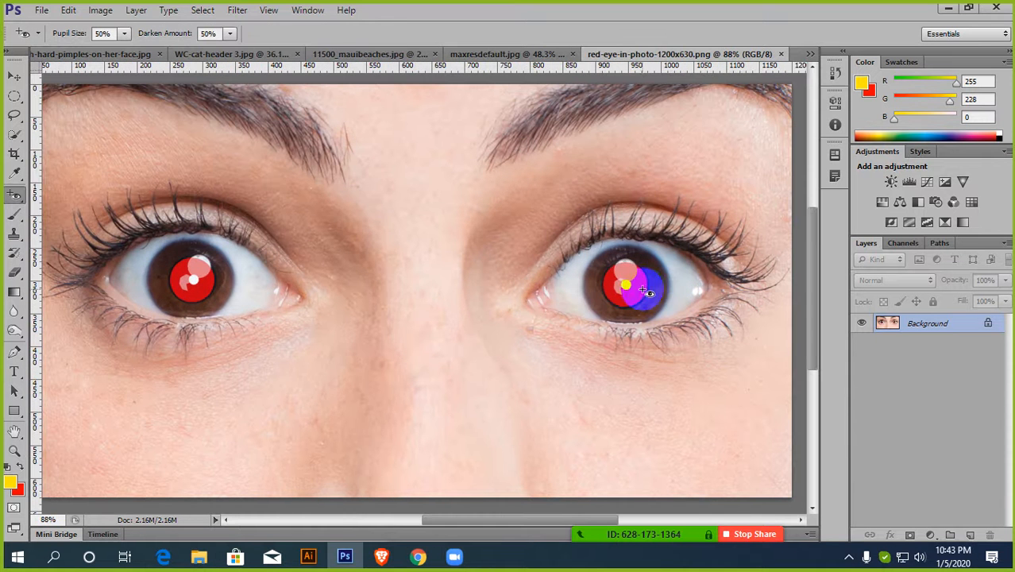
pyautogui.hotkey('ctrl', 'j')
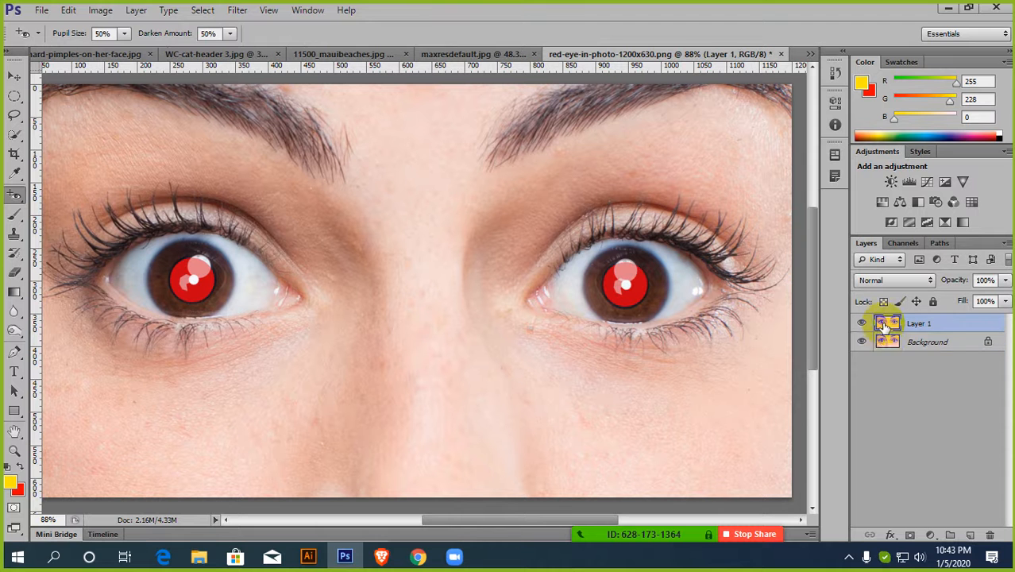
pyautogui.click(862, 342)
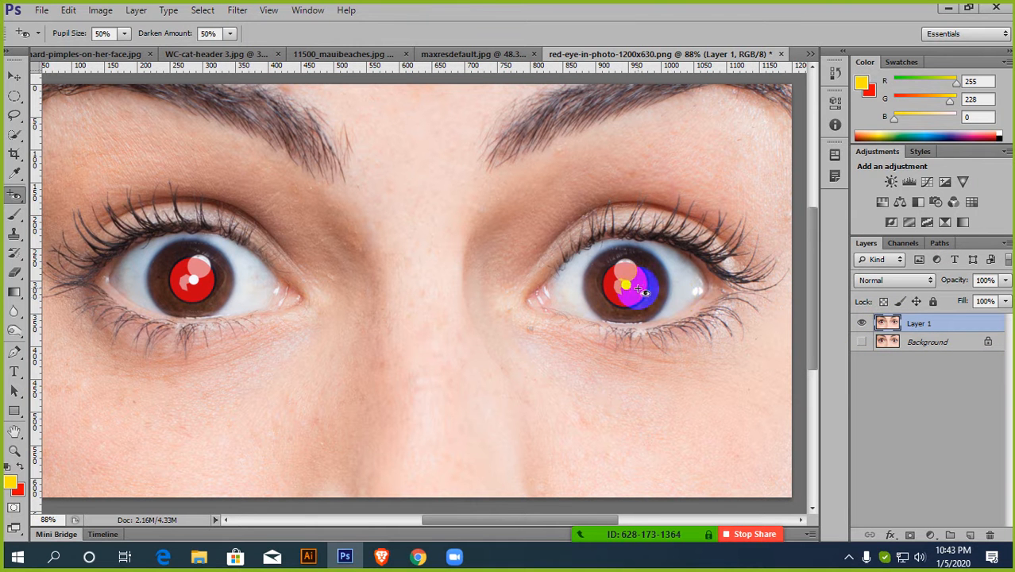
# Remove the red from both pupils with the Red Eye tool at 50% pupil size and 50% darken amount, then view the whole image
pyautogui.click(637, 286)
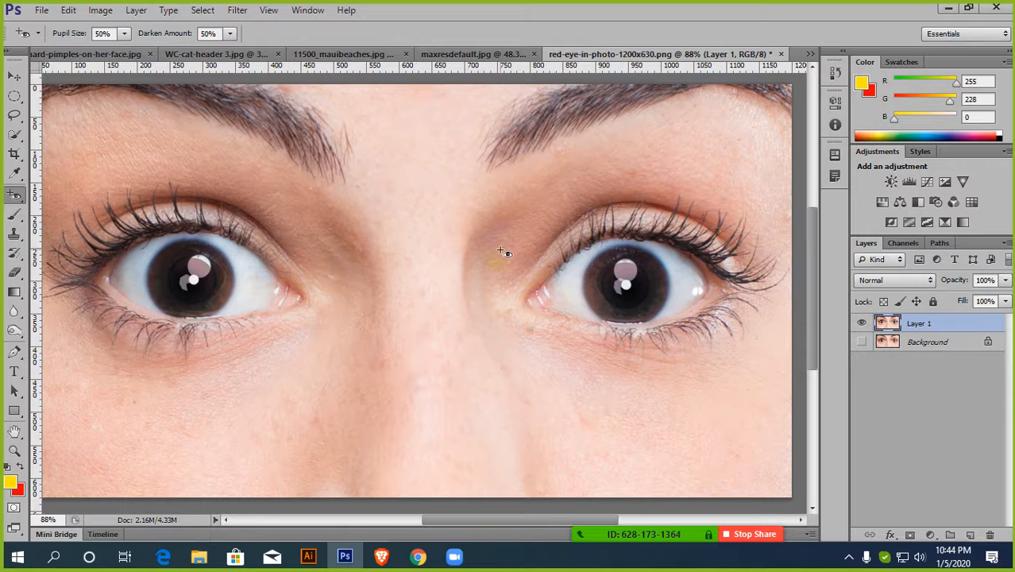
pyautogui.scroll(-5, 511, 243)
pyautogui.scroll(-1, 456, 328)
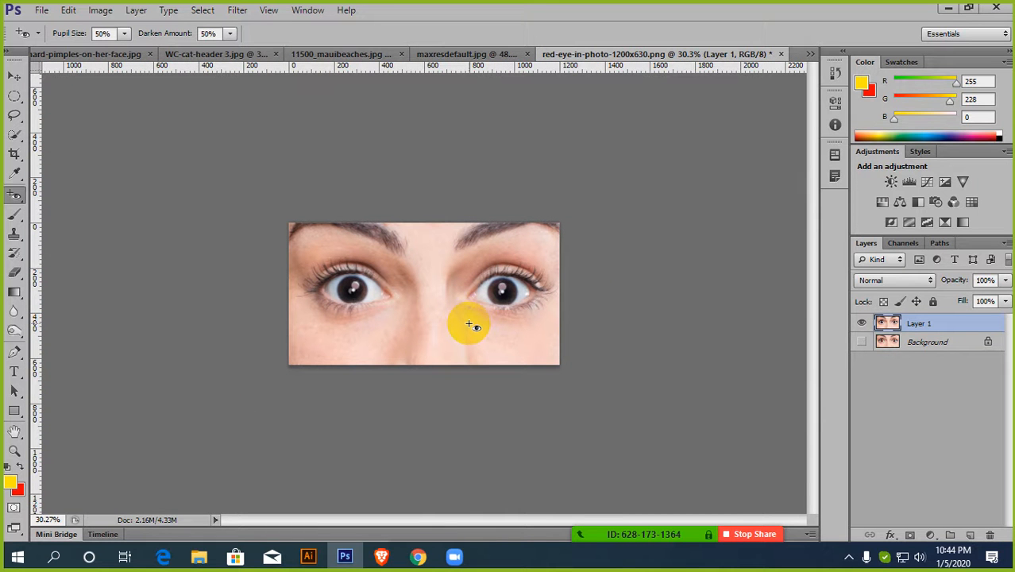
pyautogui.scroll(3, 421, 256)
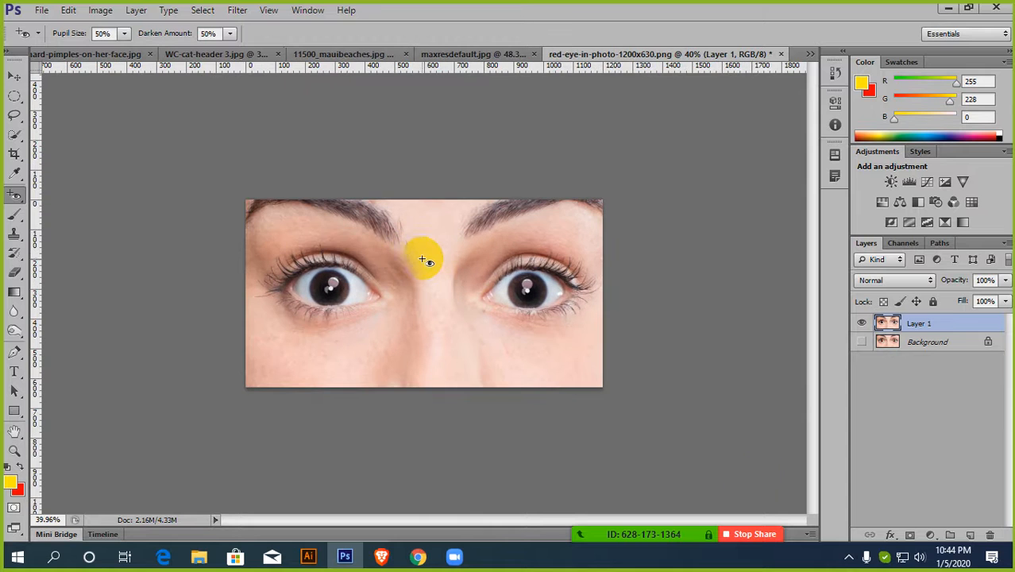